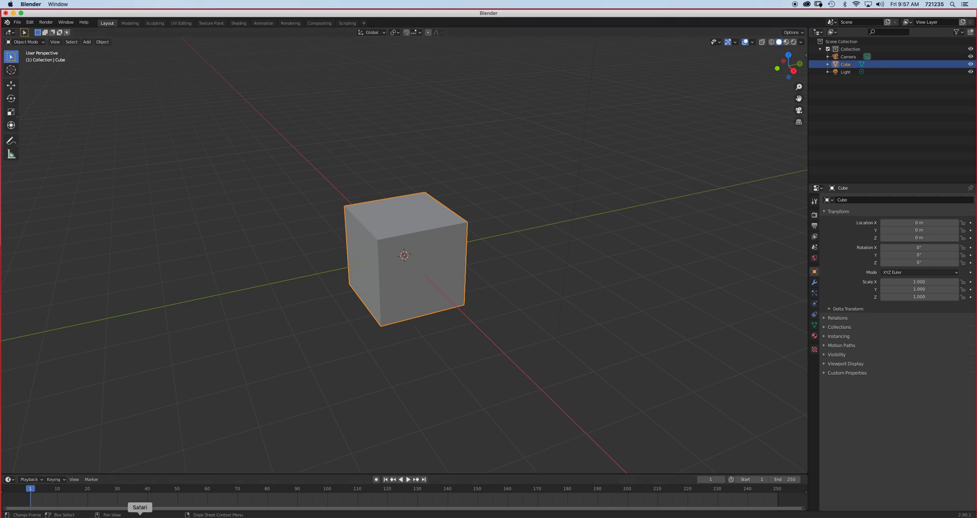
# Switch to Safari
pyautogui.click(140, 515)
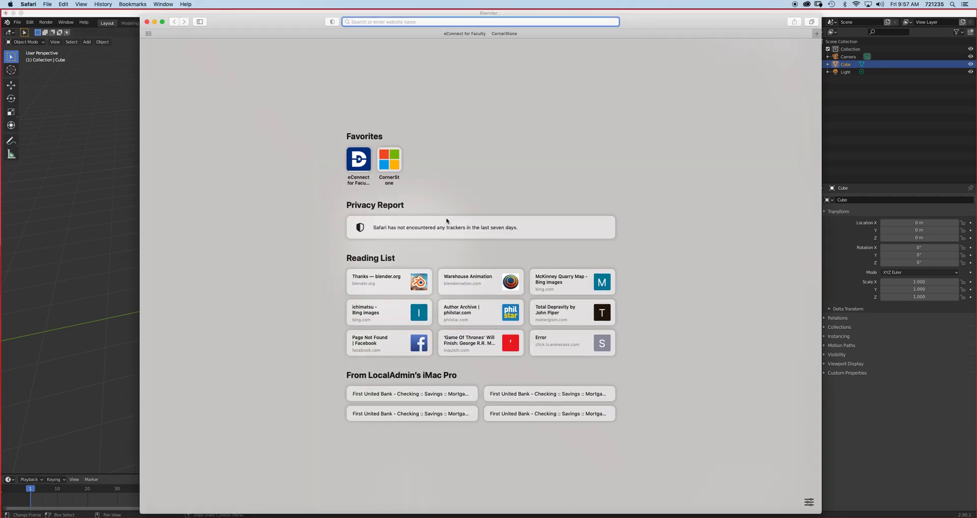
pyautogui.write('tophat.com')
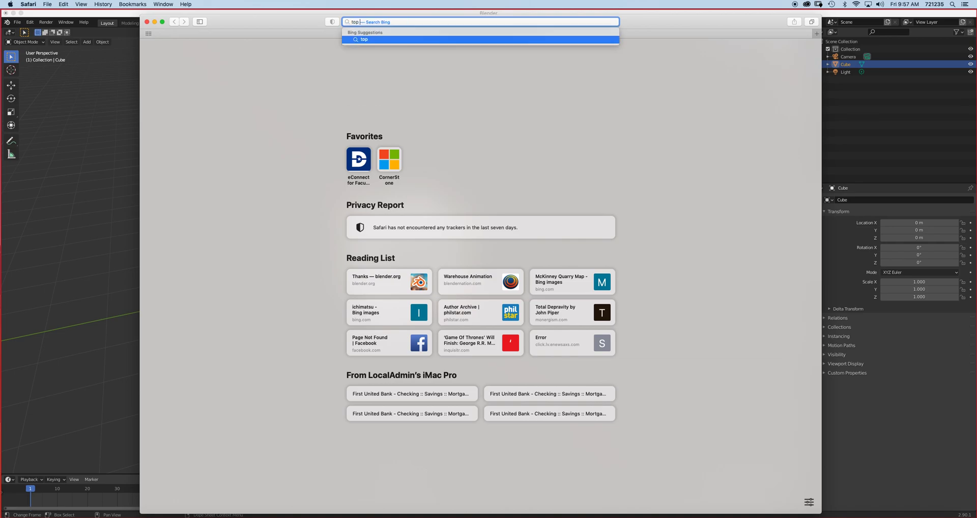
pyautogui.press('Return')
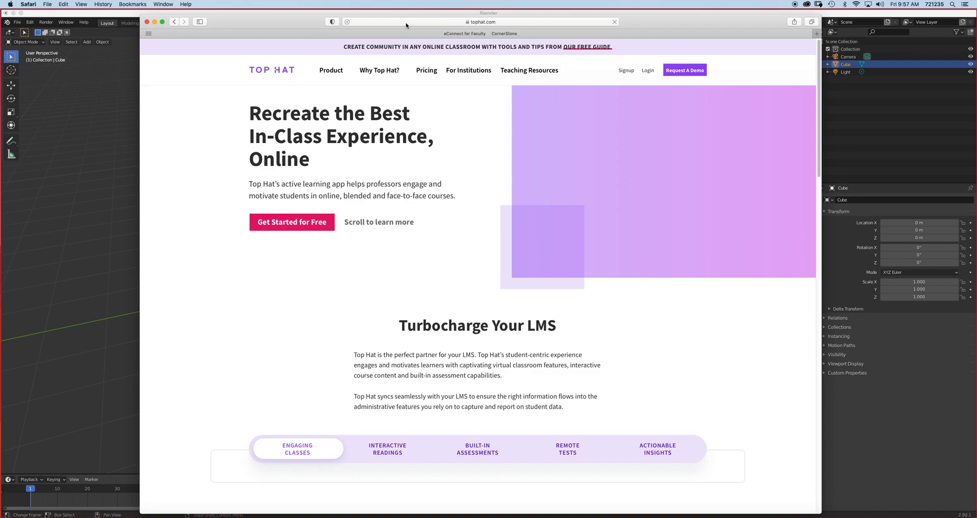
pyautogui.press('space')
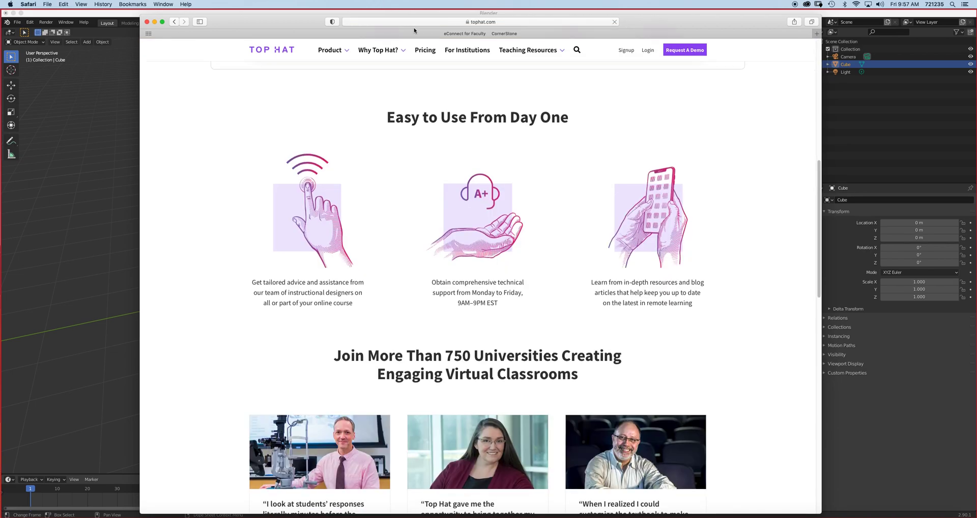
pyautogui.scroll(4, 408, 135)
pyautogui.click(413, 22)
pyautogui.write('top hat')
pyautogui.press('Return')
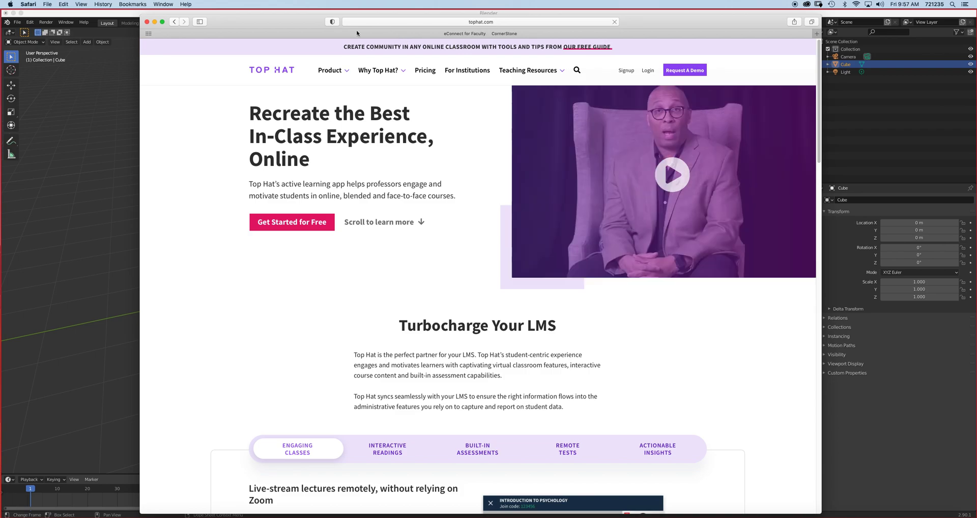
# Go to bing.com, search for "top hat" and show the image results
pyautogui.click(388, 22)
pyautogui.write('bing.com')
pyautogui.press('Return')
pyautogui.click(353, 141)
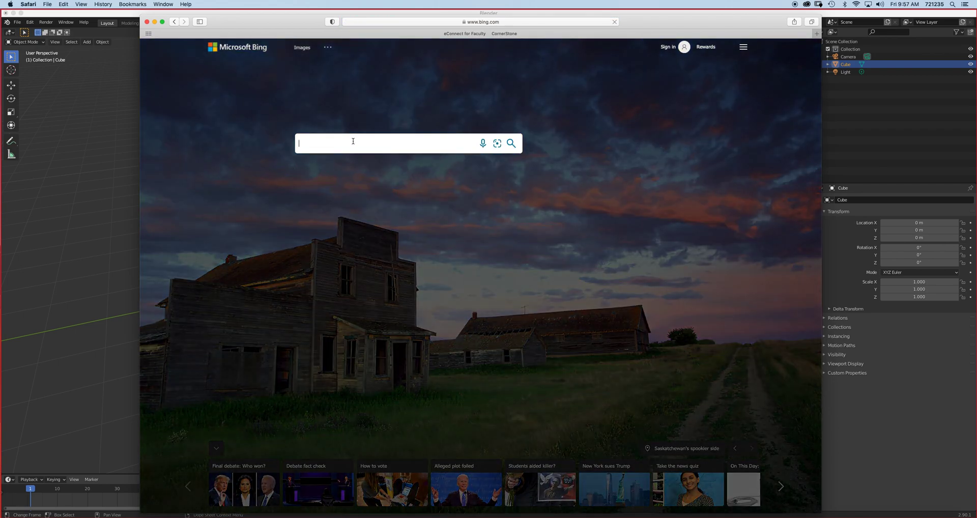
pyautogui.write('top hat')
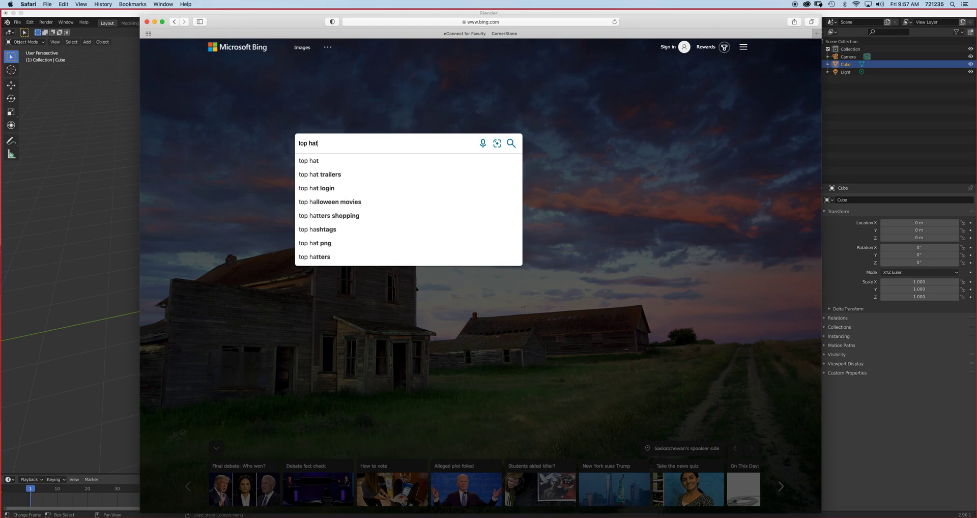
pyautogui.press('Return')
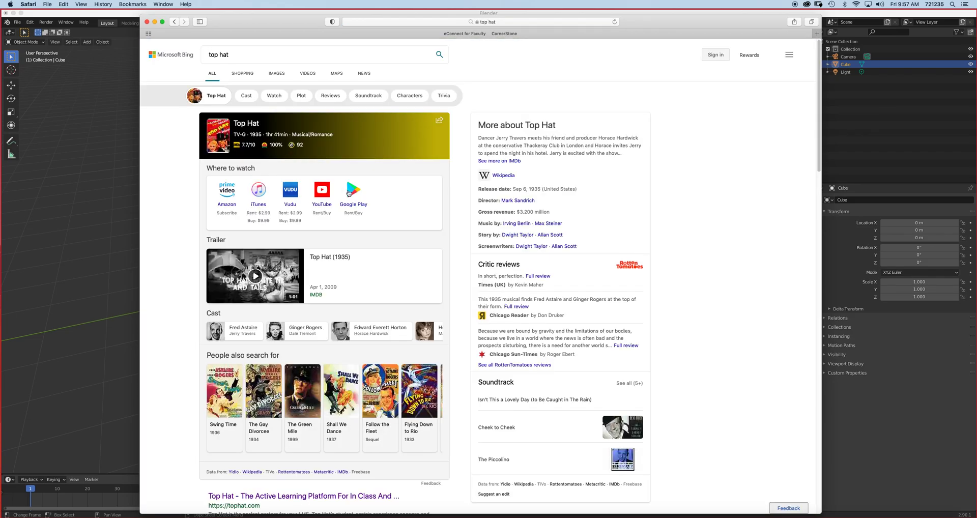
pyautogui.click(277, 73)
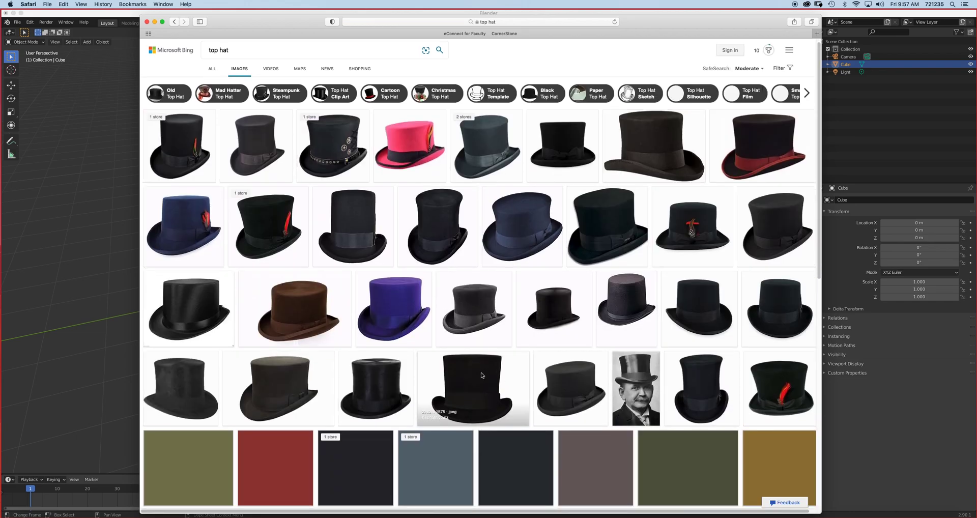
# Open the black Fur Felt Top Hat front-view image at full size and save it to Downloads
pyautogui.click(484, 375)
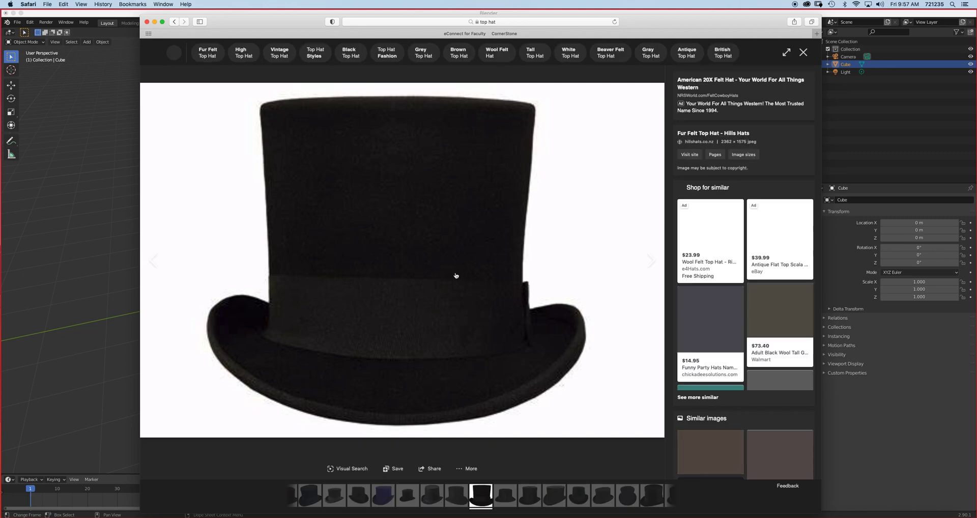
pyautogui.click(458, 280)
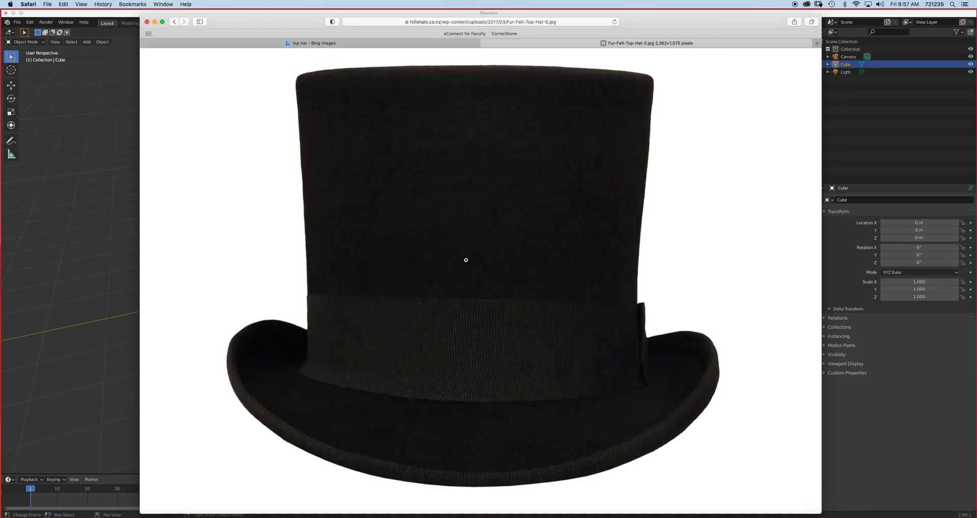
pyautogui.rightClick(465, 259)
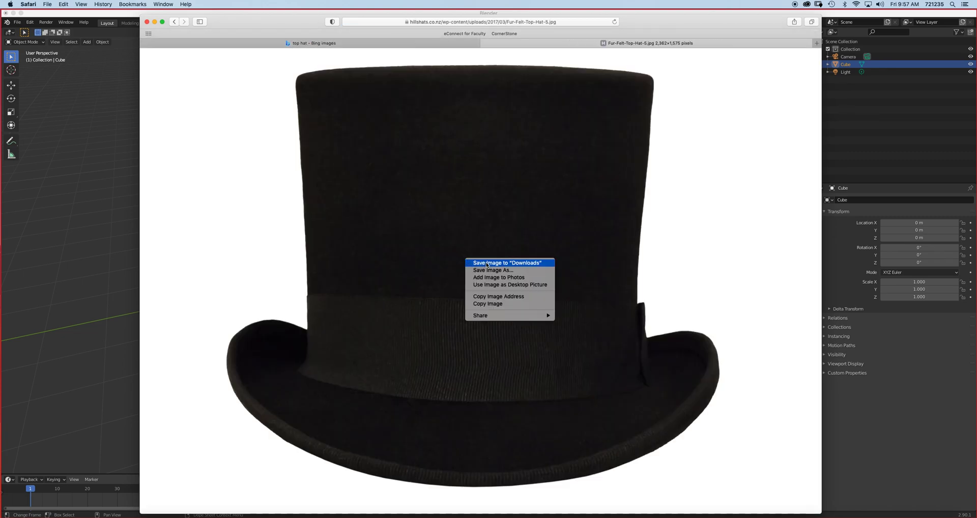
pyautogui.click(486, 263)
# Return to Blender, deselect the cube and set the viewport to the front orthographic view
pyautogui.click(95, 220)
pyautogui.click(36, 515)
pyautogui.click(131, 333)
pyautogui.press('KP_1')
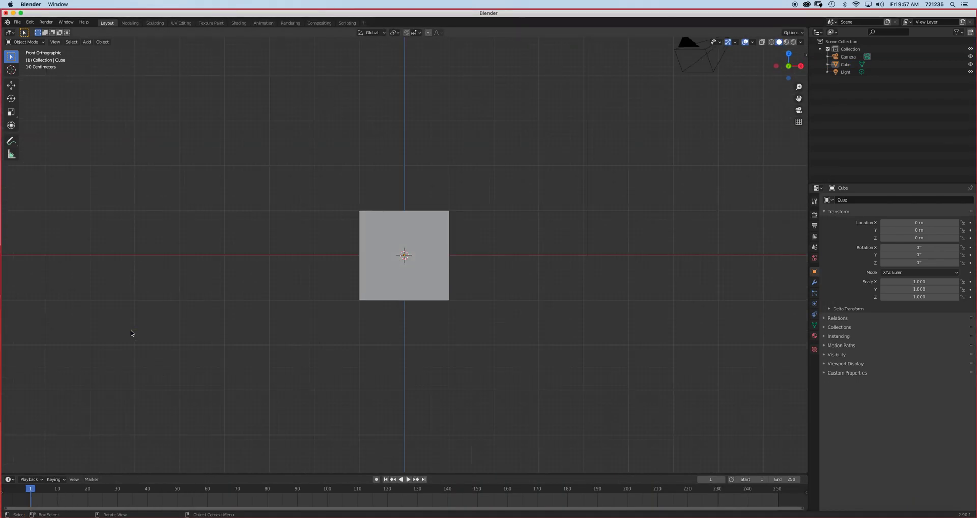
# Show the viewport sidebar and enable the Screencast Keys display
pyautogui.press('n')
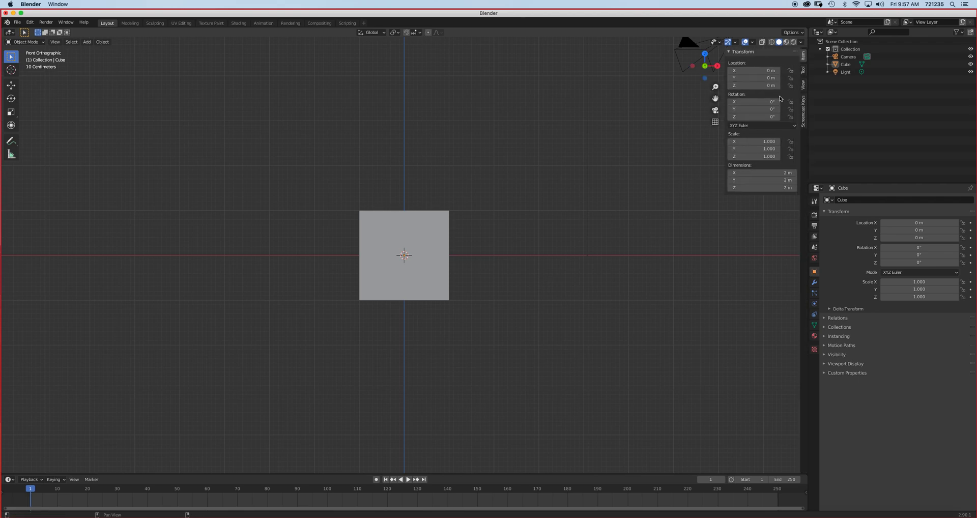
pyautogui.click(804, 112)
pyautogui.click(734, 51)
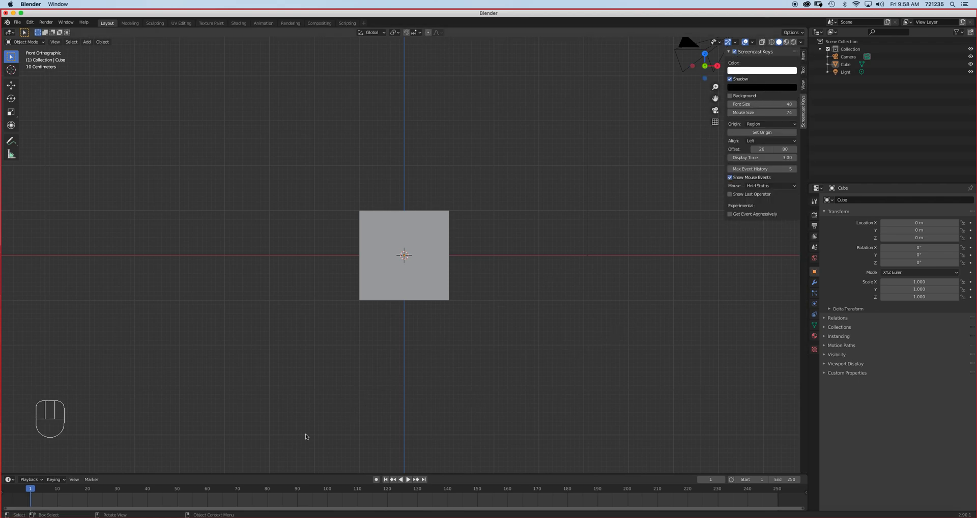
# Bring Fur-Felt-Top-Hat-5.jpg from the Downloads folder into the front view as a reference image
pyautogui.click(36, 511)
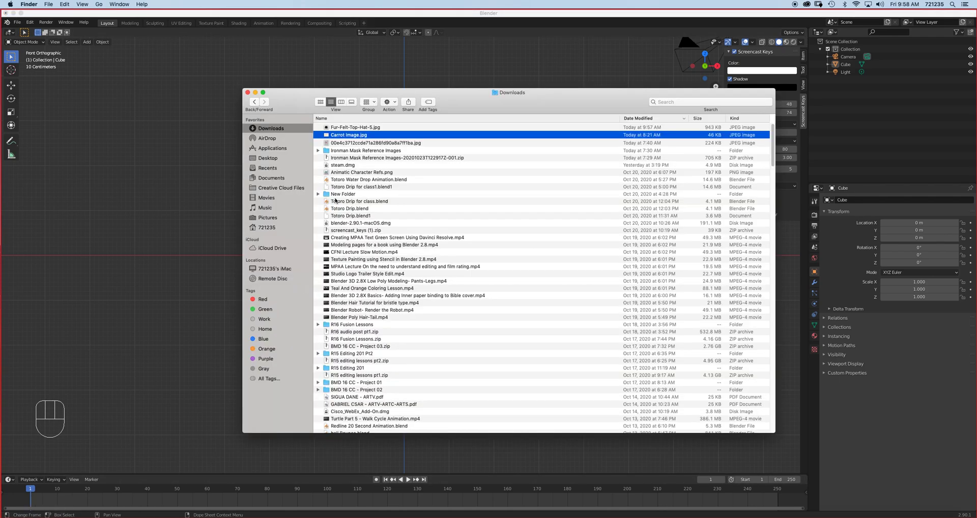
pyautogui.moveTo(345, 129); pyautogui.dragTo(429, 79)
pyautogui.click(491, 84)
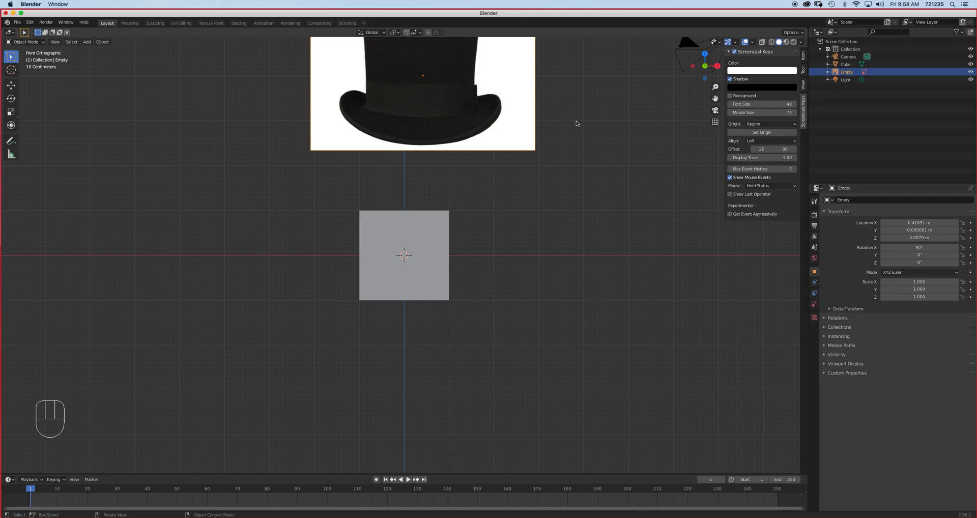
# Set the hat reference image's X, Y and Z location to 0 m
pyautogui.click(803, 56)
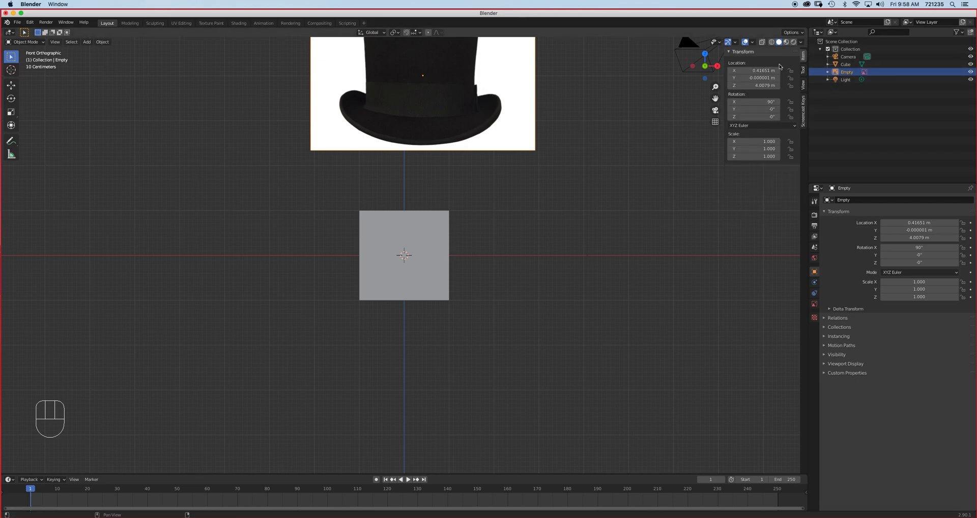
pyautogui.moveTo(761, 70)
pyautogui.mouseDown()
pyautogui.moveTo(761, 82)
pyautogui.moveTo(761, 68)
pyautogui.mouseUp()
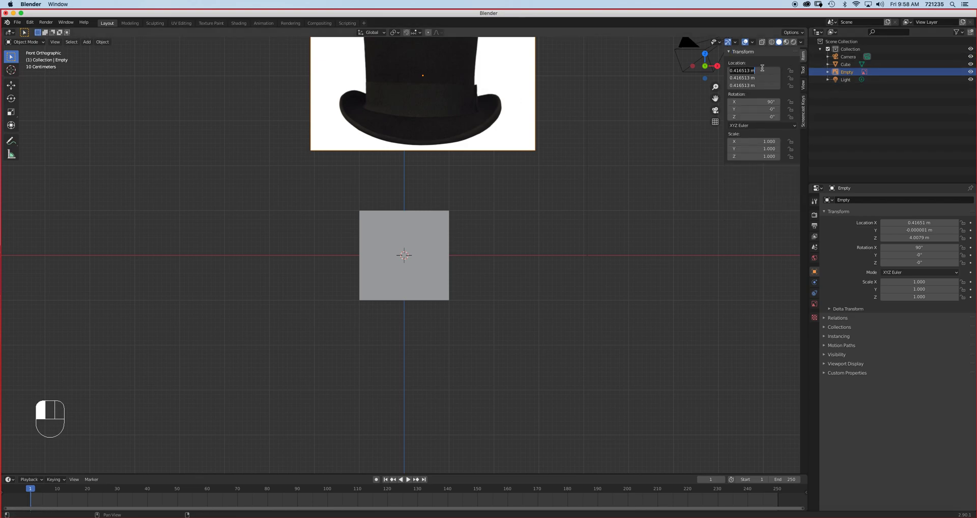
pyautogui.write('0')
pyautogui.press('Return')
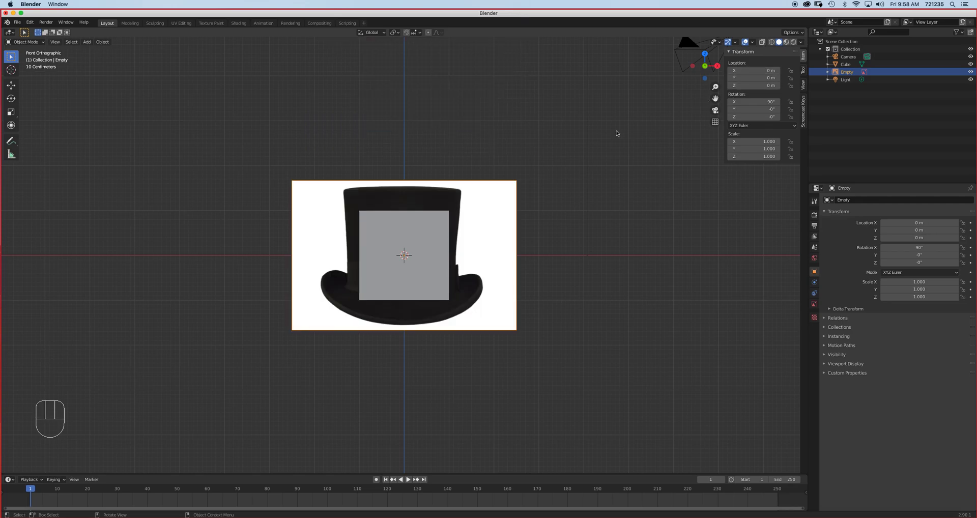
# Delete the default cube in front of the hat reference image
pyautogui.scroll(3, 498, 223)
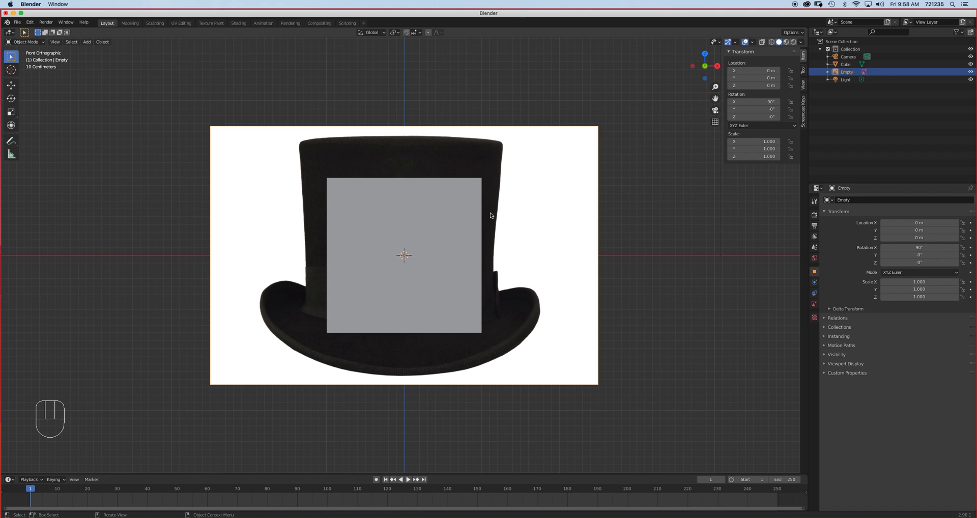
pyautogui.click(456, 212)
pyautogui.press('Delete')
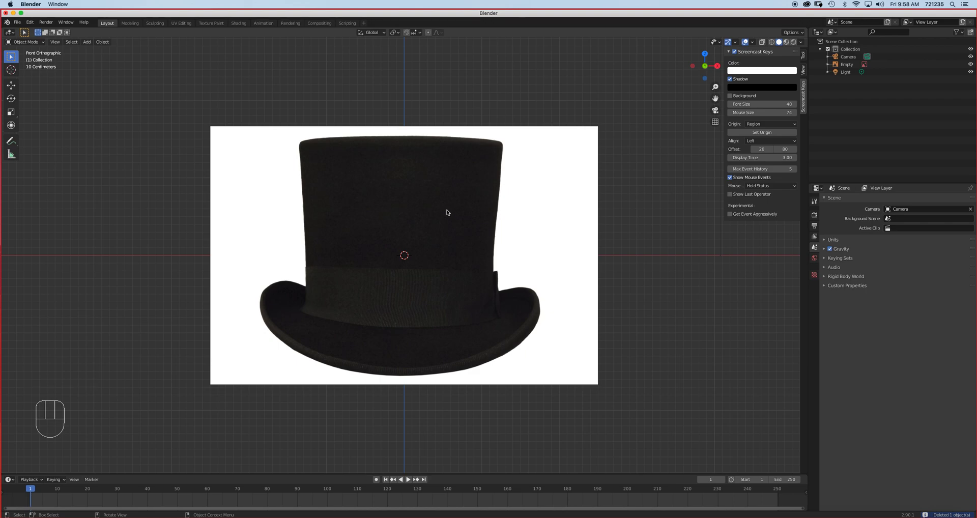
# Add a mesh cylinder at the origin with 16 vertices
pyautogui.hotkey('shift', 'a')
pyautogui.moveTo(448, 210)
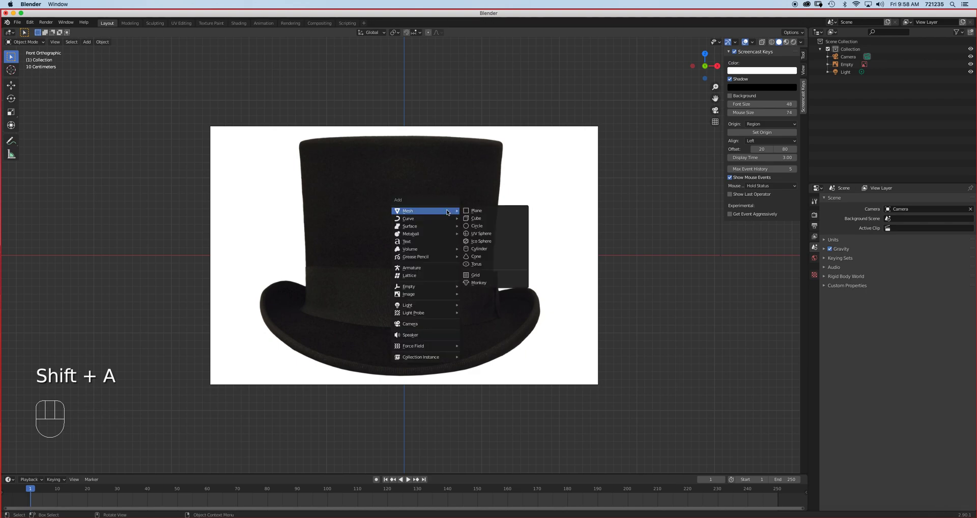
pyautogui.click(481, 248)
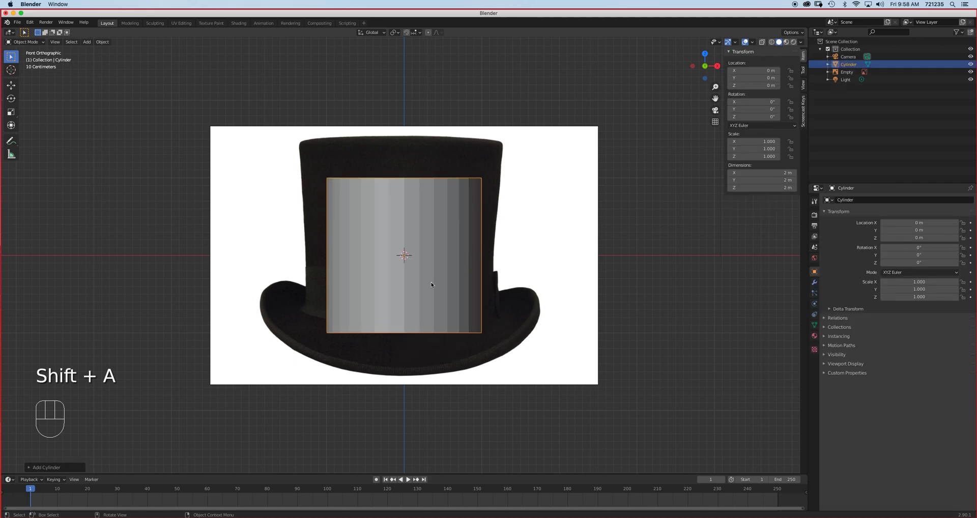
pyautogui.click(32, 466)
pyautogui.click(108, 375)
pyautogui.write('16')
pyautogui.press('Return')
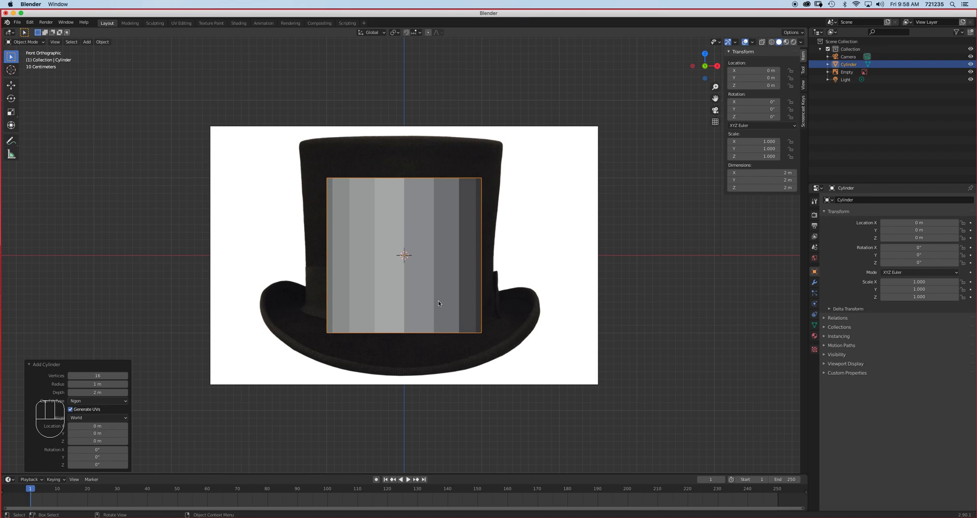
# Move the cylinder up about 0.52 m along Z to align its top with the hat's crown
pyautogui.press('g')
pyautogui.press('z')
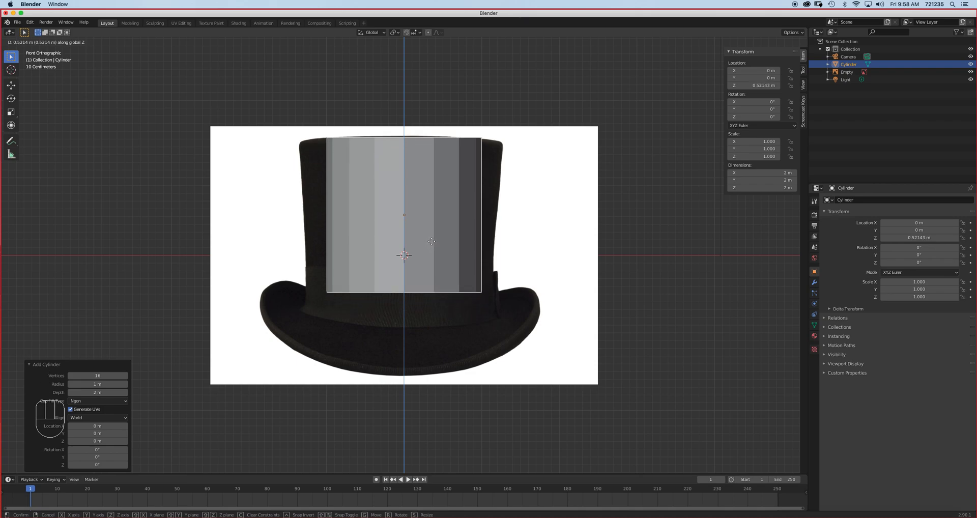
pyautogui.click(432, 242)
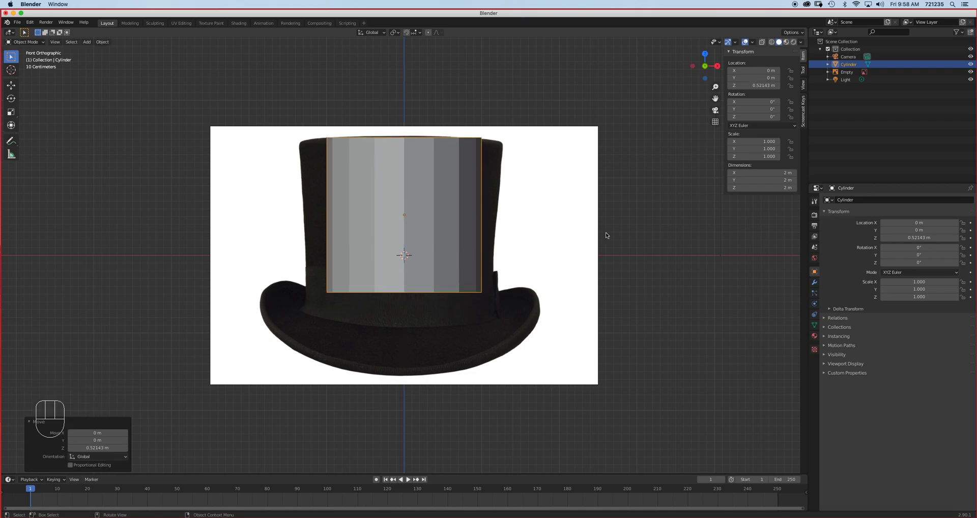
# Turn on X-ray, enter Edit Mode and move the cylinder's bottom vertices down about 0.41 m along Z
pyautogui.click(761, 42)
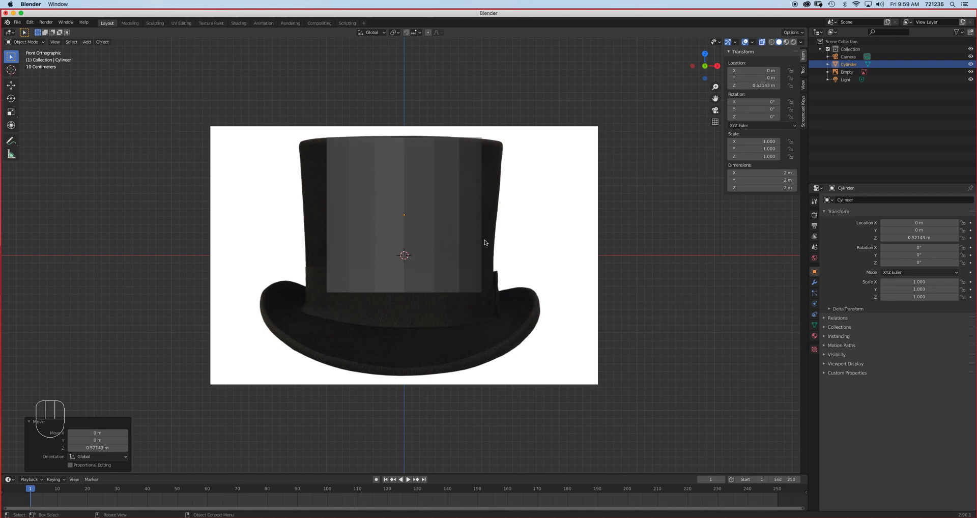
pyautogui.press('Tab')
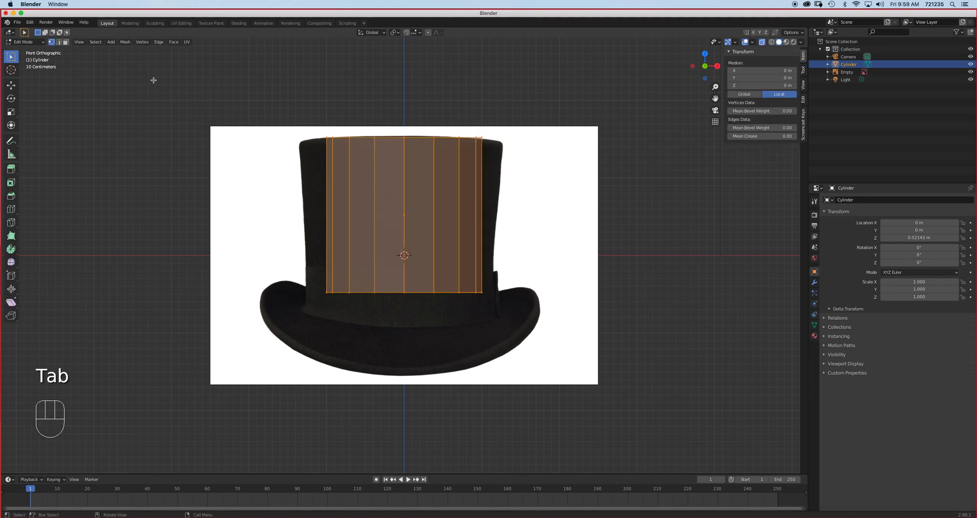
pyautogui.moveTo(522, 330); pyautogui.dragTo(301, 259)
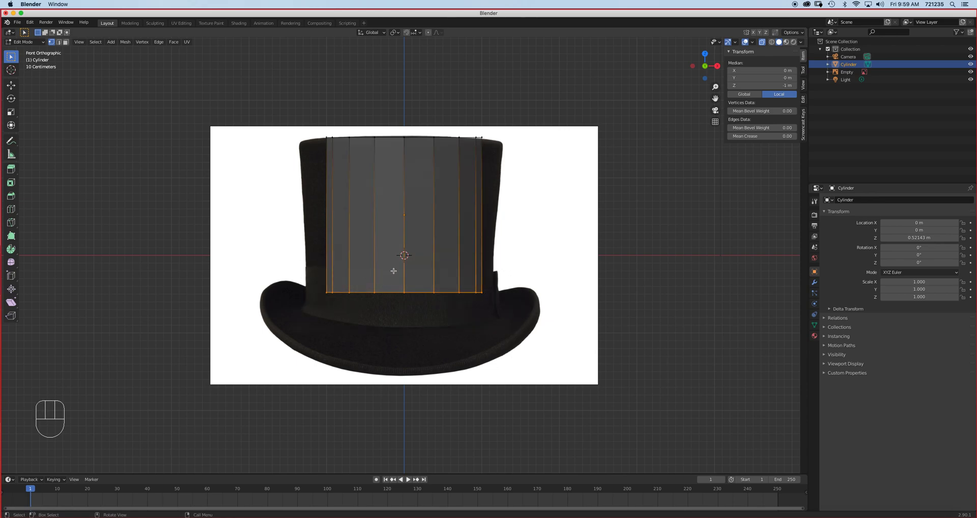
pyautogui.press('g')
pyautogui.press('z')
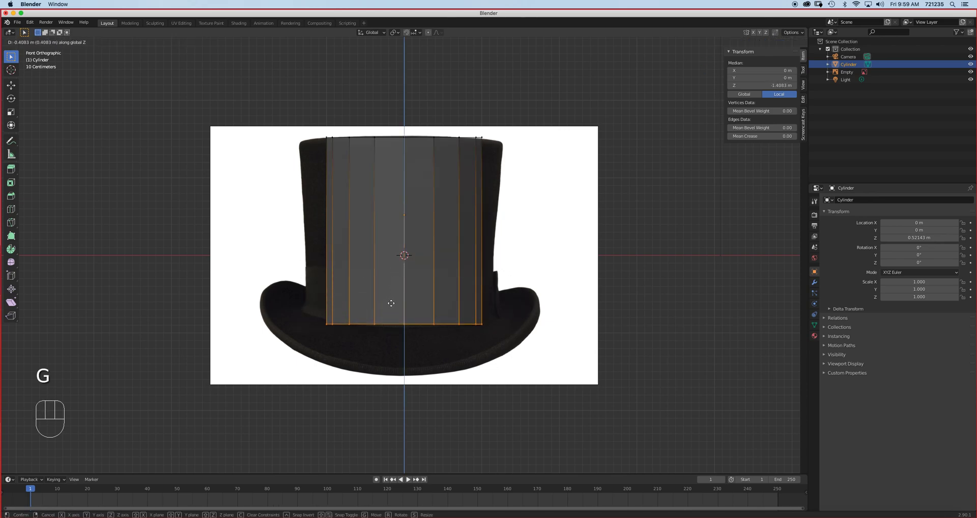
pyautogui.click(391, 302)
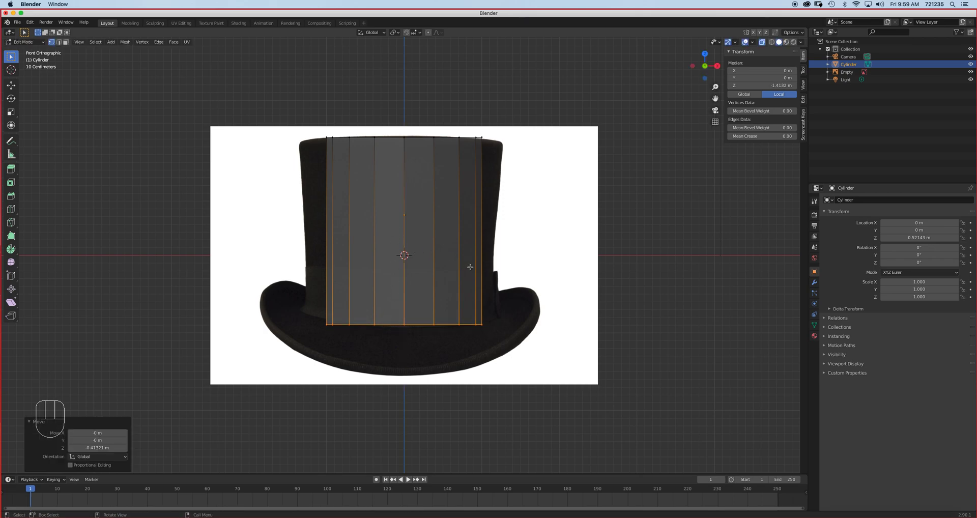
# Scale the cylinder's bottom vertices by about 1.28 and raise them about 0.14 m to meet the hat's brim
pyautogui.press('s')
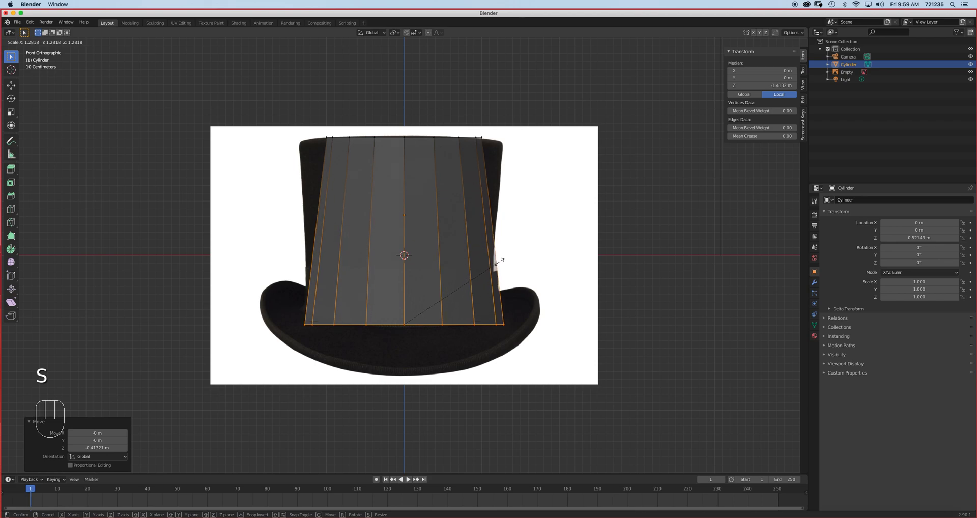
pyautogui.click(499, 260)
pyautogui.press('g')
pyautogui.click(479, 256)
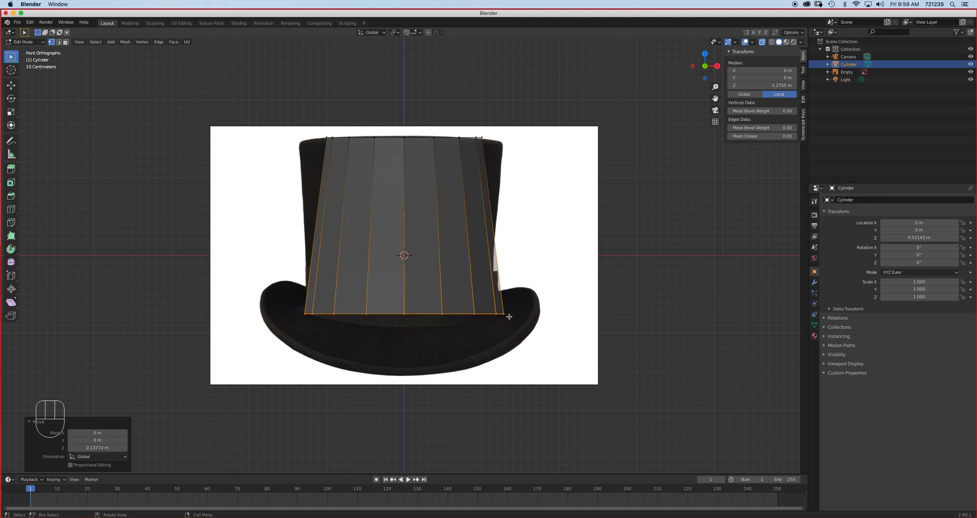
# Scale the cylinder's top vertices by about 1.37 and its bottom vertices by about 0.94 to fit the hat's crown
pyautogui.moveTo(297, 118); pyautogui.dragTo(541, 173)
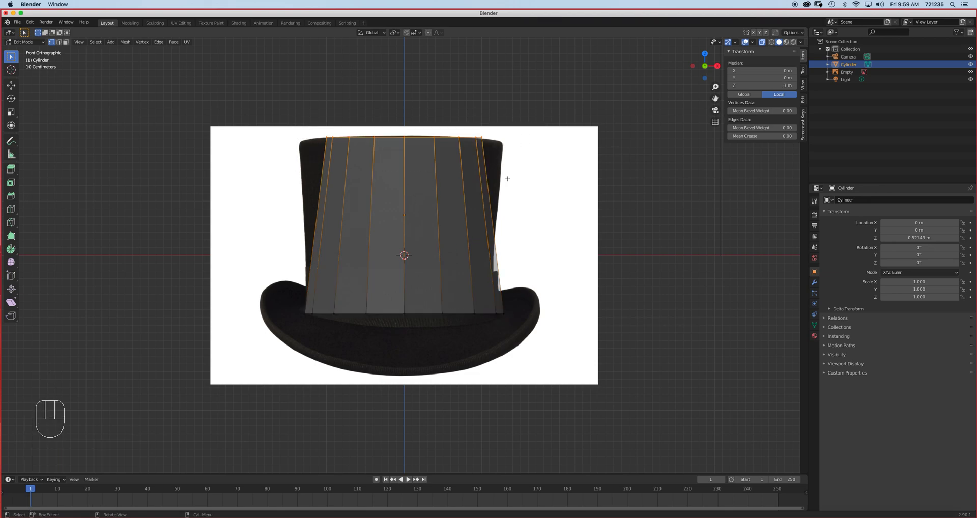
pyautogui.press('s')
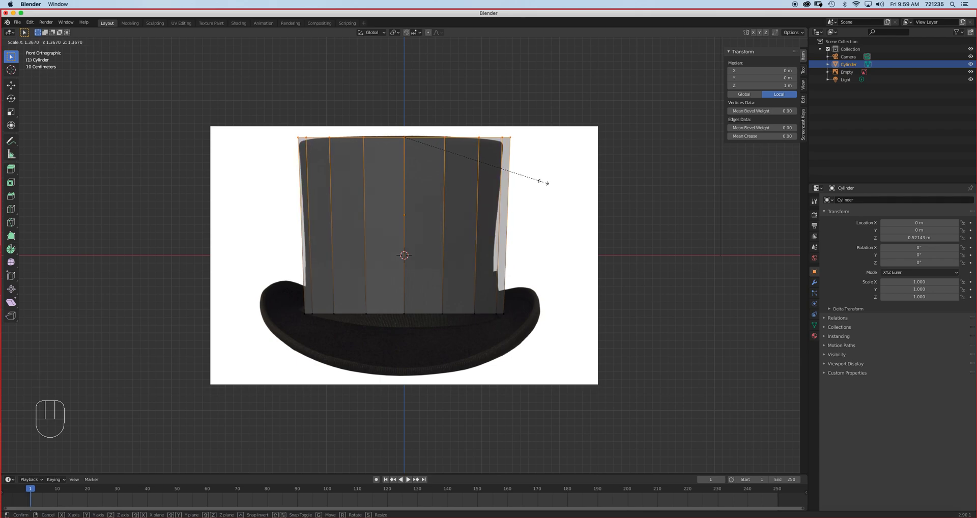
pyautogui.click(543, 182)
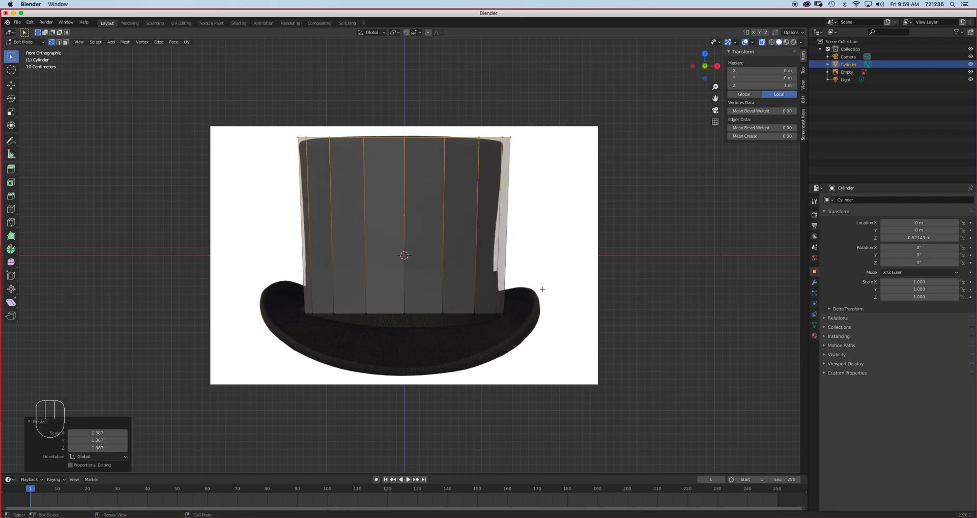
pyautogui.moveTo(528, 319); pyautogui.dragTo(226, 286)
pyautogui.press('s')
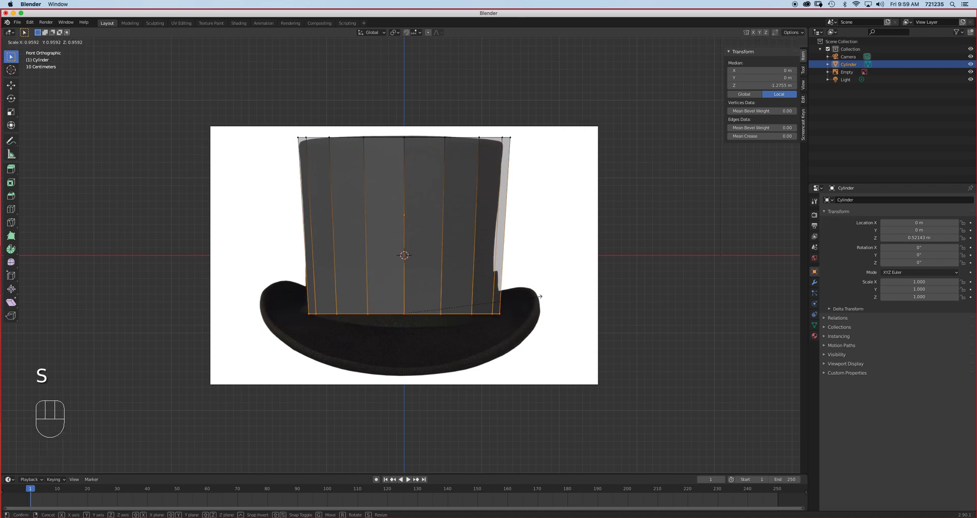
pyautogui.click(538, 296)
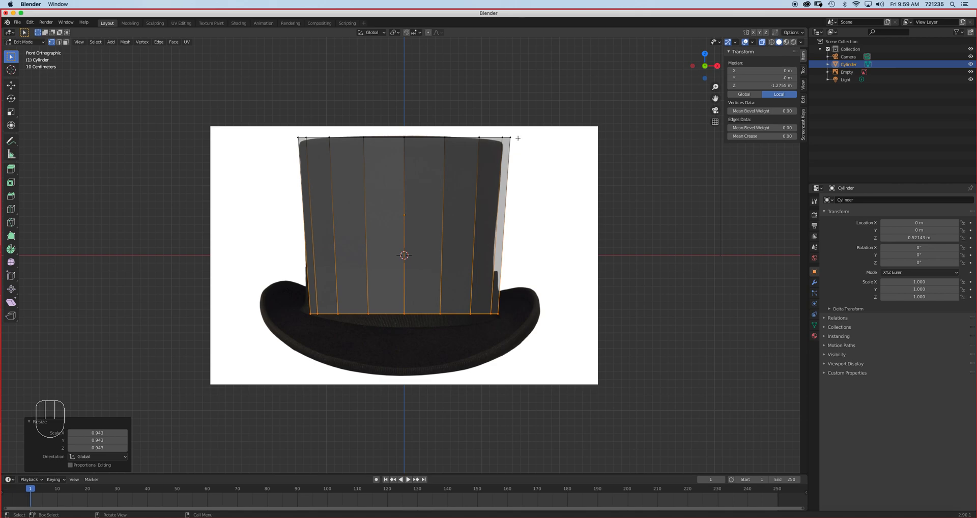
# Turn off X-ray, switch to face selection and select the cylinder's top face
pyautogui.moveTo(458, 187); pyautogui.dragTo(440, 210, button='middle')
pyautogui.click(761, 42)
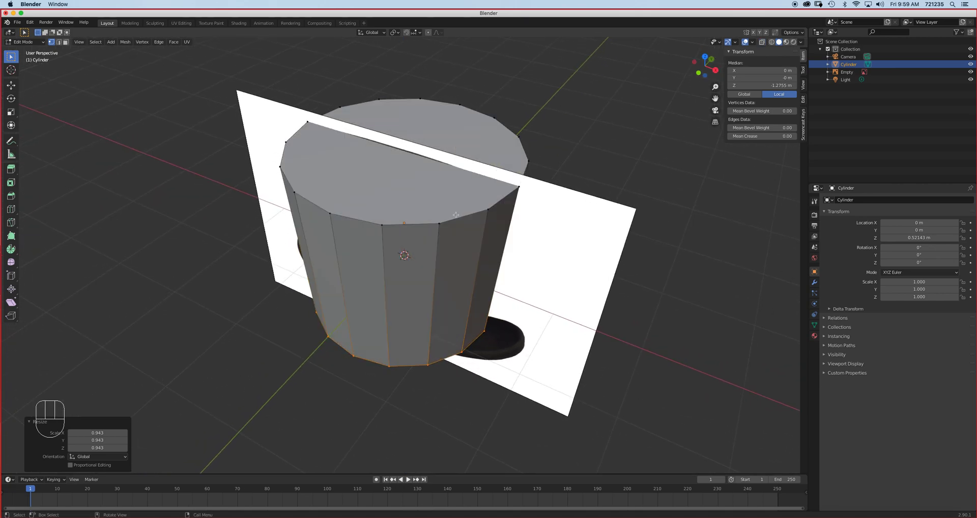
pyautogui.press('3')
pyautogui.click(410, 194)
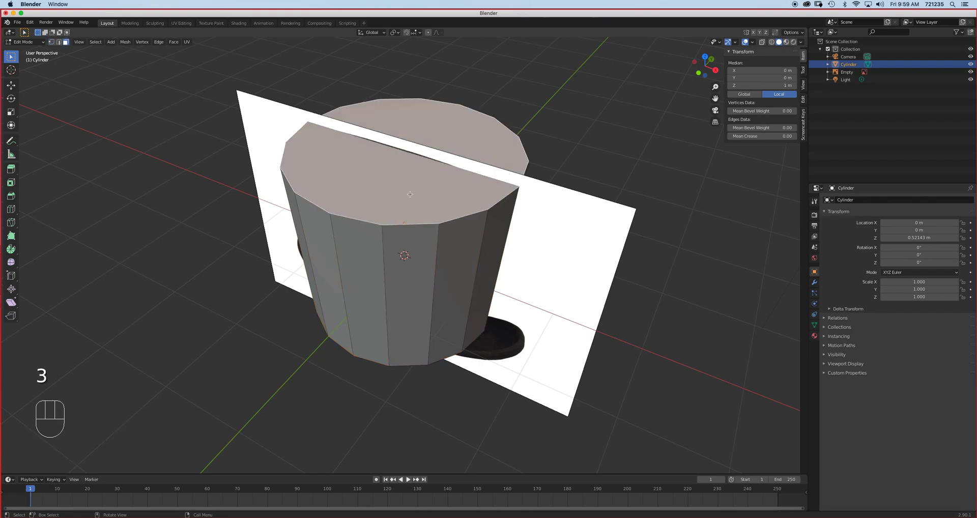
# Try a Subdivision Surface modifier on the cylinder and remove it
pyautogui.click(814, 282)
pyautogui.click(859, 200)
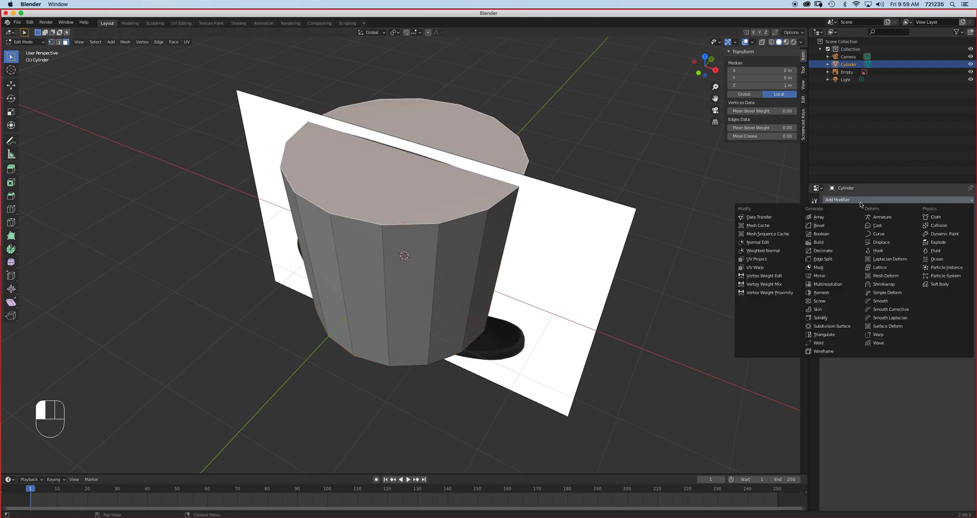
pyautogui.click(846, 327)
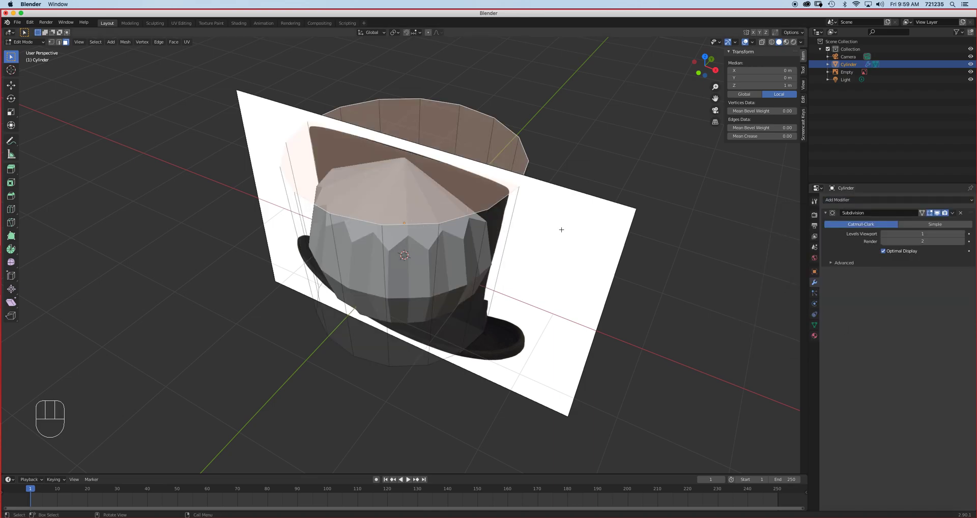
pyautogui.click(960, 213)
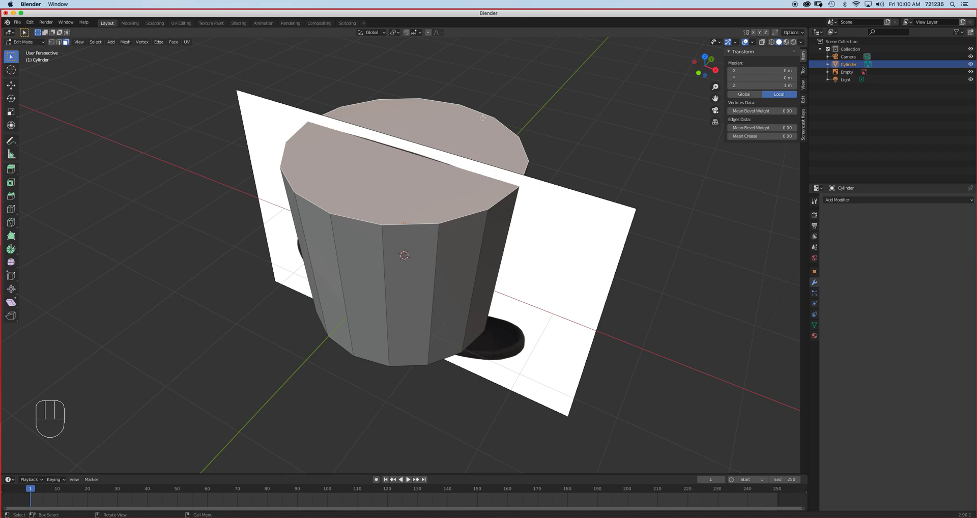
# Inset the top face by about 0.04 m and raise the inner face about 0.02 m along Z
pyautogui.press('i')
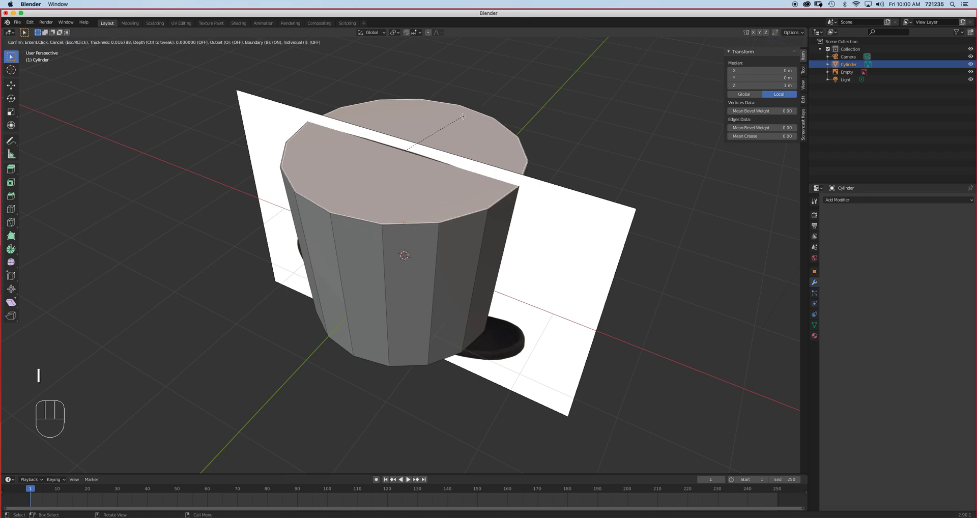
pyautogui.click(460, 117)
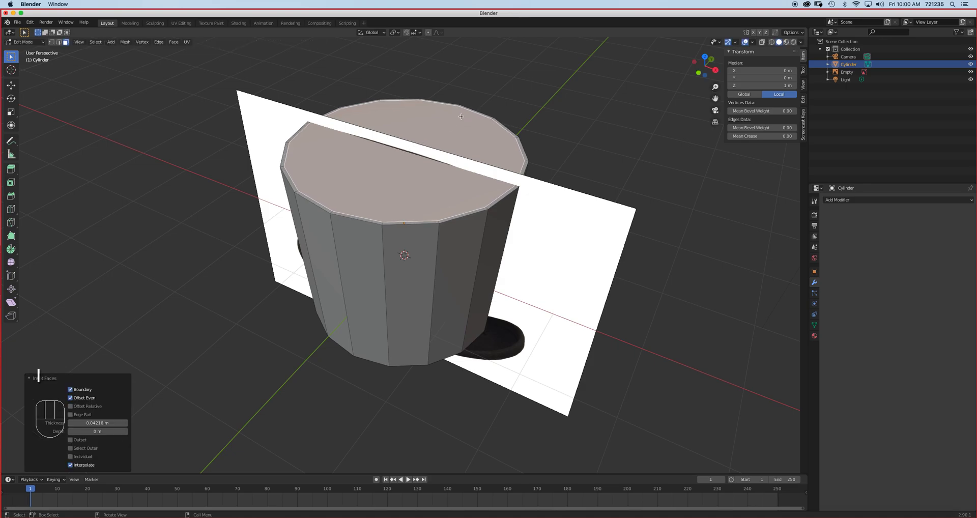
pyautogui.scroll(2, 293, 171)
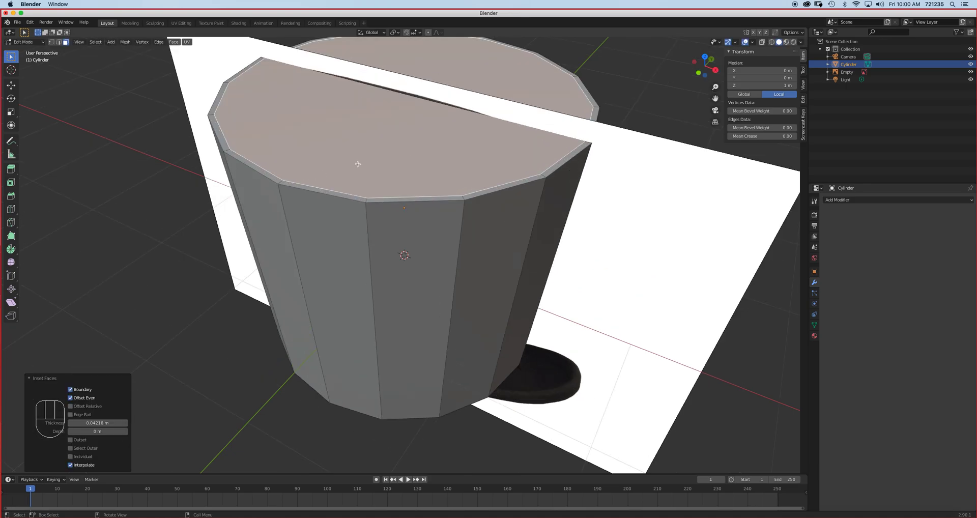
pyautogui.moveTo(356, 165); pyautogui.dragTo(388, 148, button='middle')
pyautogui.press('KP_1')
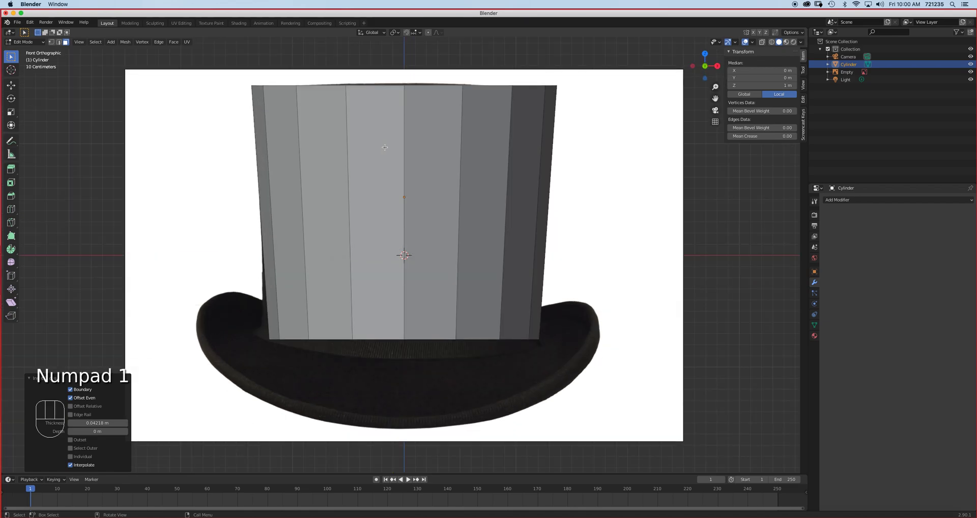
pyautogui.press('g')
pyautogui.press('z')
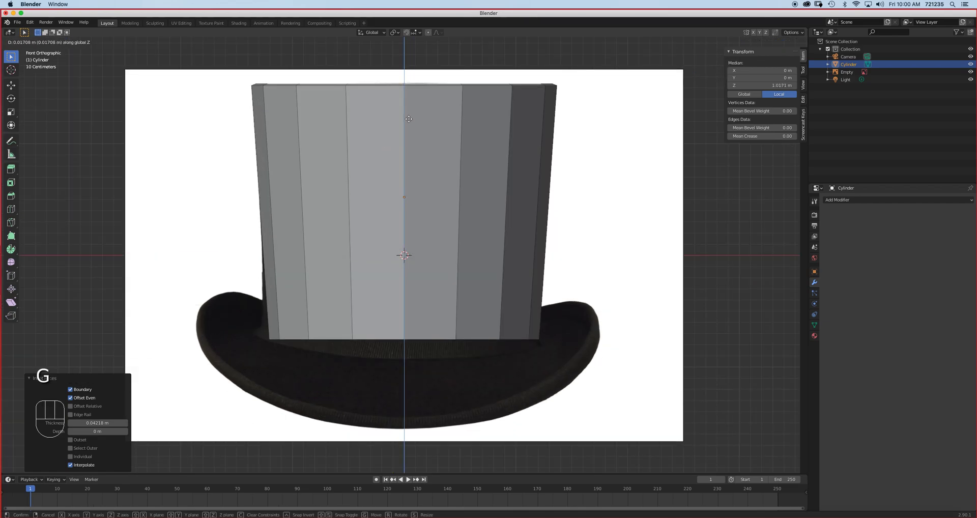
pyautogui.click(409, 115)
# Inset the raised top face by about 0.37 m and lower the inner face about 0.03 m along Z
pyautogui.moveTo(529, 108); pyautogui.dragTo(490, 170, button='middle')
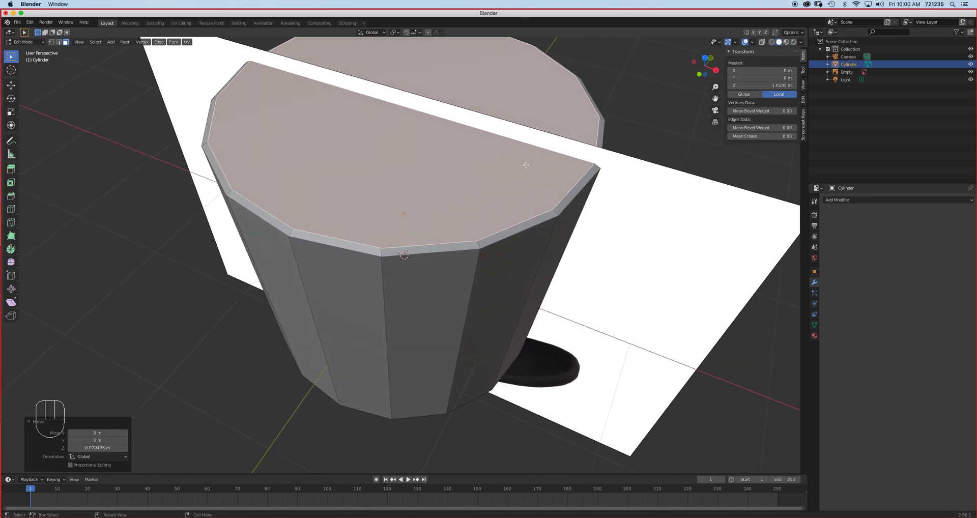
pyautogui.press('i')
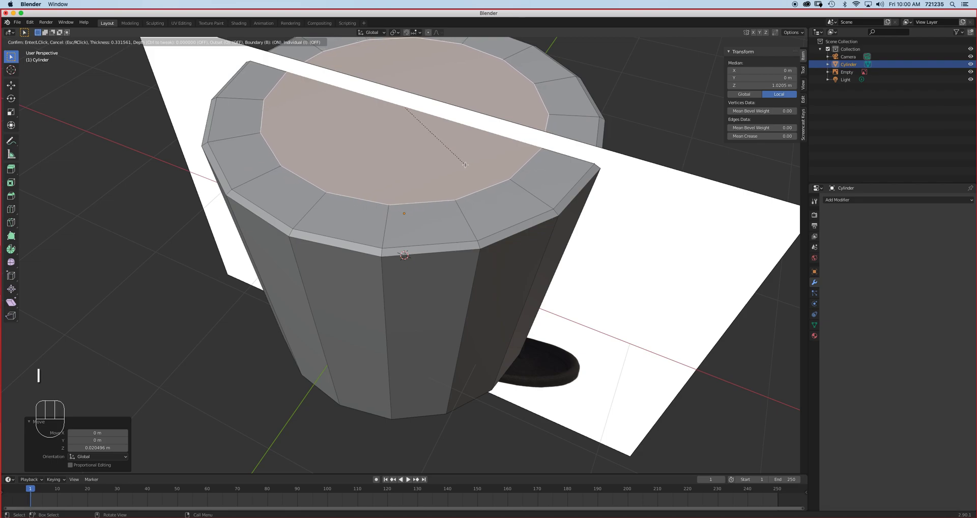
pyautogui.click(457, 165)
pyautogui.moveTo(460, 176); pyautogui.dragTo(472, 170, button='middle')
pyautogui.press('g')
pyautogui.press('z')
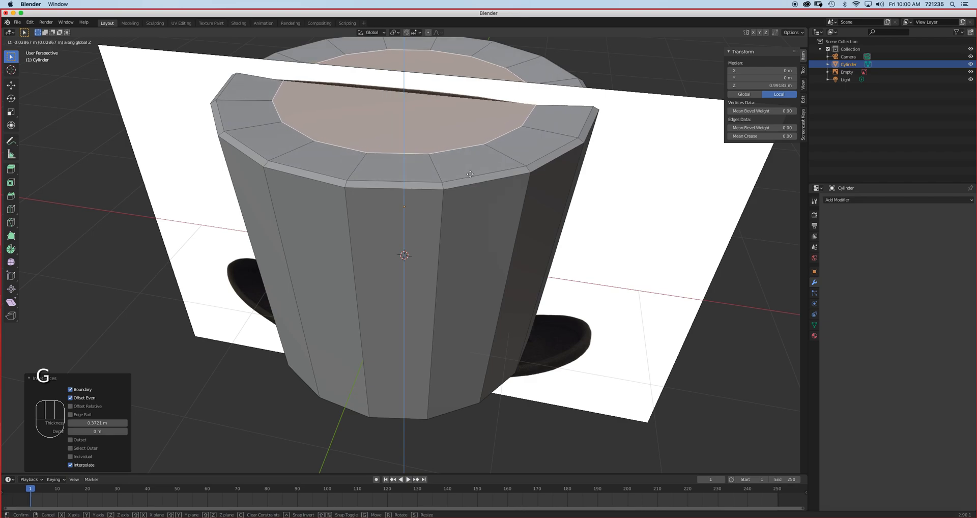
pyautogui.click(472, 175)
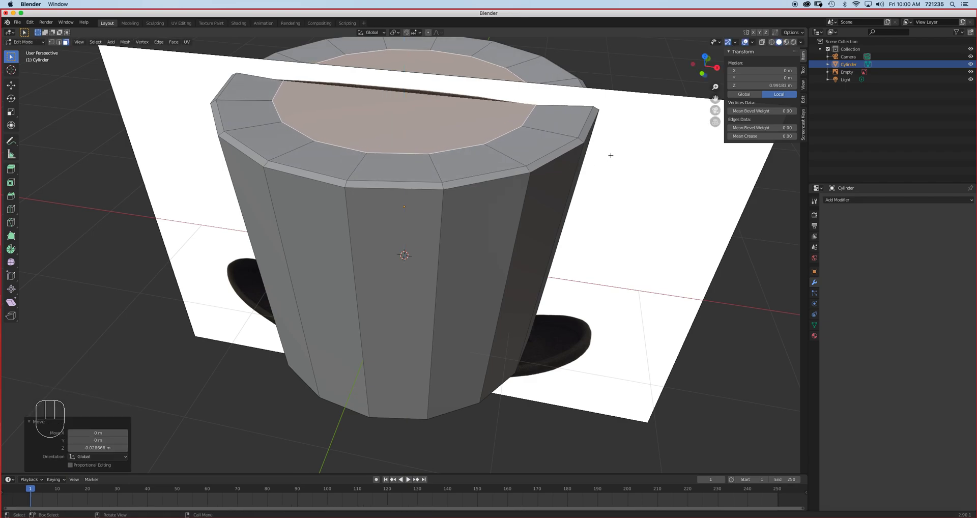
# Inset the lowered inner face again by about 0.53 m and move the small centre face down about 0.02 m along Z
pyautogui.press('i')
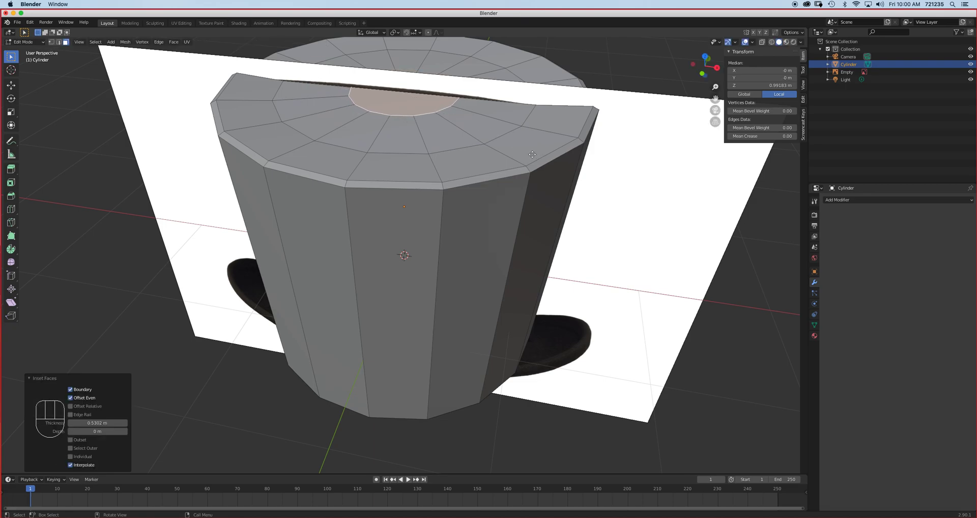
pyautogui.press('g')
pyautogui.press('z')
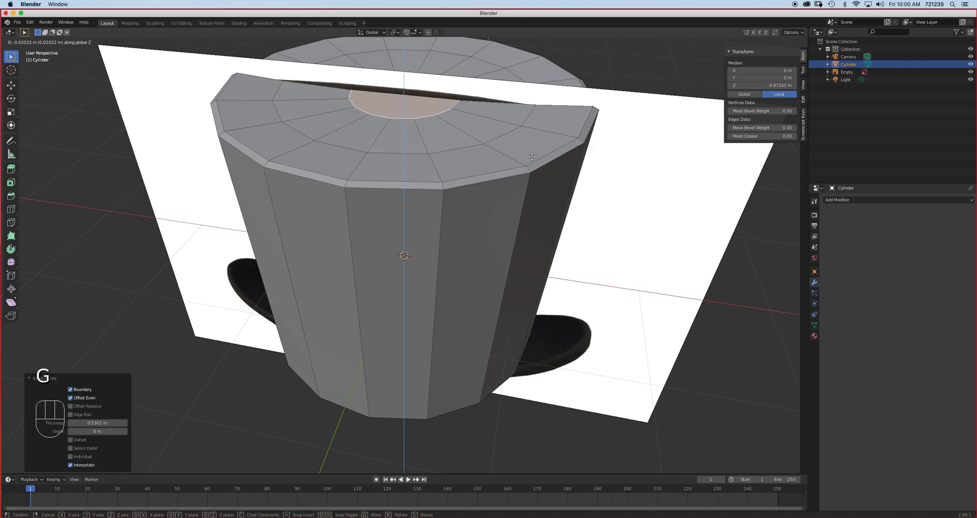
pyautogui.click(532, 157)
# Preview a Subdivision Surface modifier on the inset cylinder in Object Mode and delete the modifier
pyautogui.press('Tab')
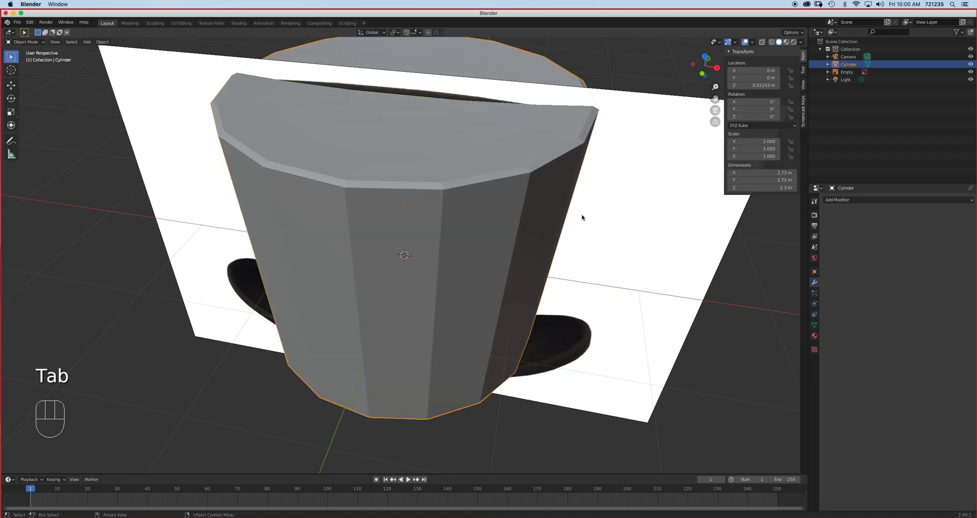
pyautogui.click(851, 200)
pyautogui.click(846, 325)
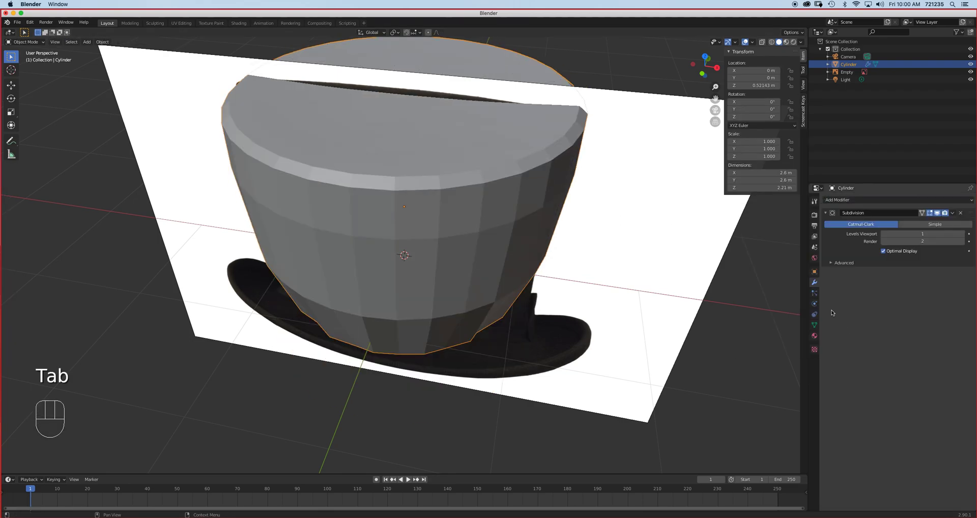
pyautogui.moveTo(523, 199); pyautogui.dragTo(529, 258, button='middle')
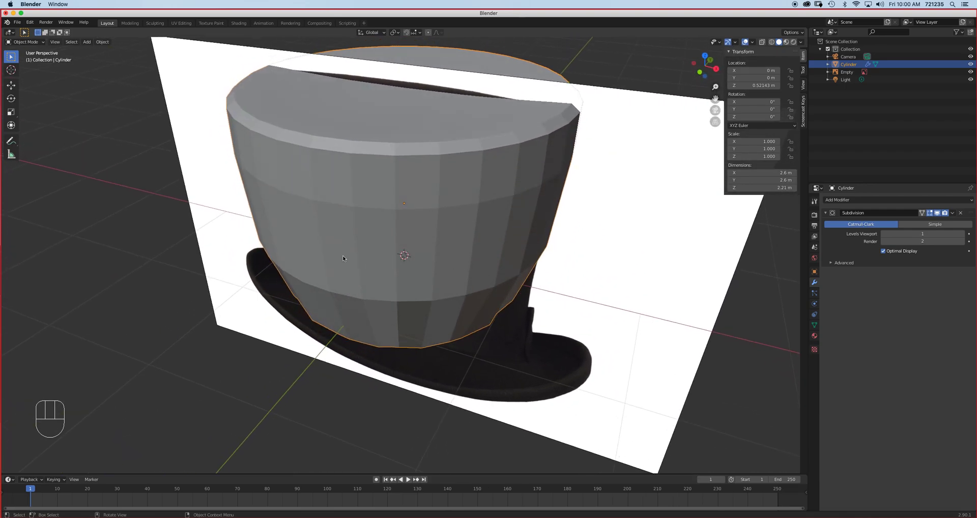
pyautogui.click(962, 212)
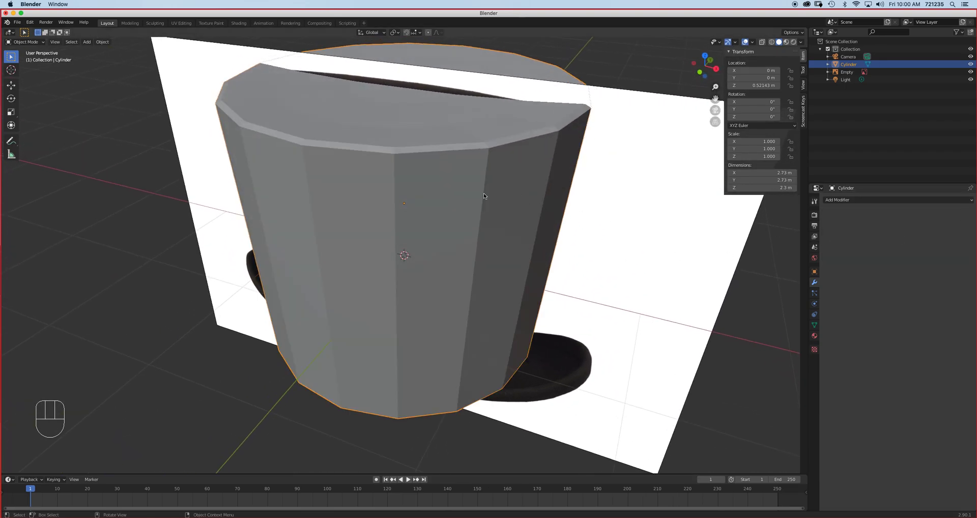
# Return to Edit Mode and delete the cylinder's bottom face to open the hat's underside
pyautogui.scroll(-4, 483, 193)
pyautogui.moveTo(486, 217); pyautogui.dragTo(472, 194, button='middle')
pyautogui.press('Tab')
pyautogui.click(402, 282)
pyautogui.moveTo(402, 283); pyautogui.dragTo(491, 255, button='middle')
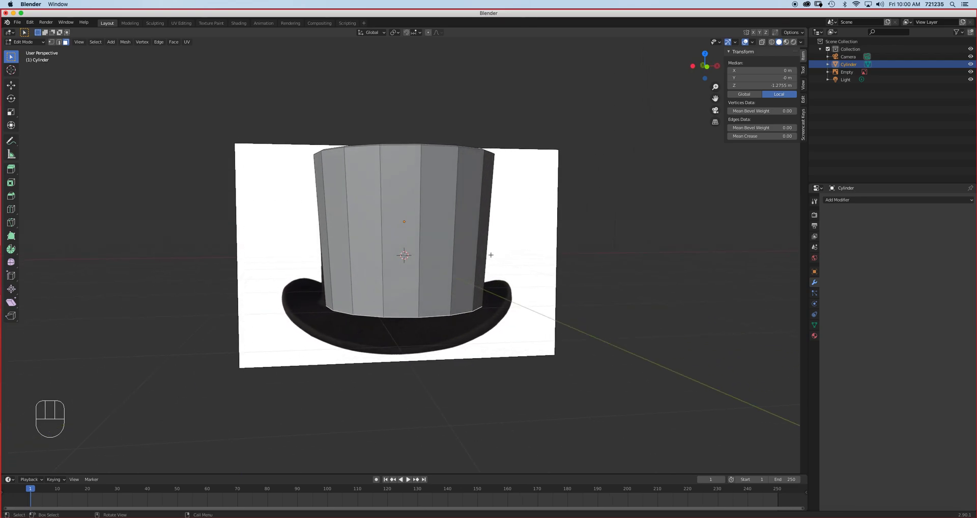
pyautogui.moveTo(484, 265); pyautogui.dragTo(403, 226, button='middle')
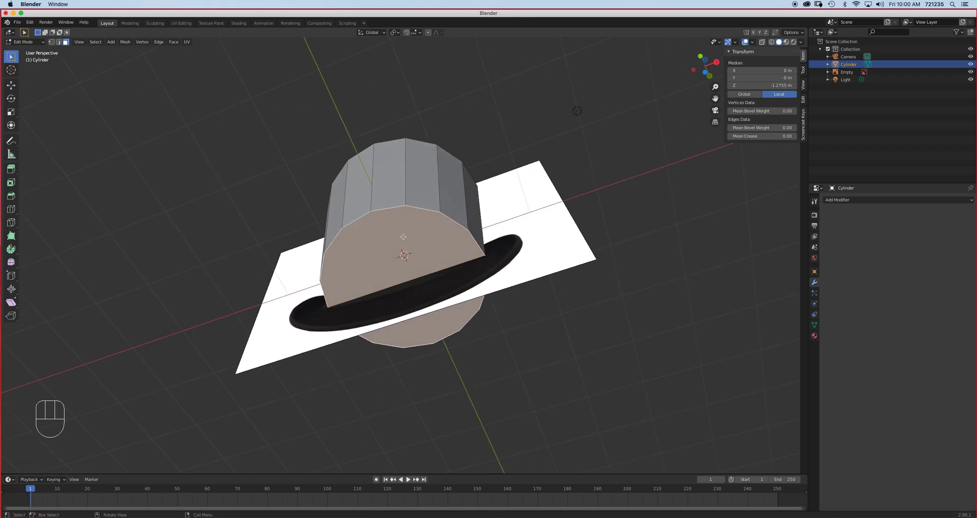
pyautogui.press('x')
pyautogui.click(391, 254)
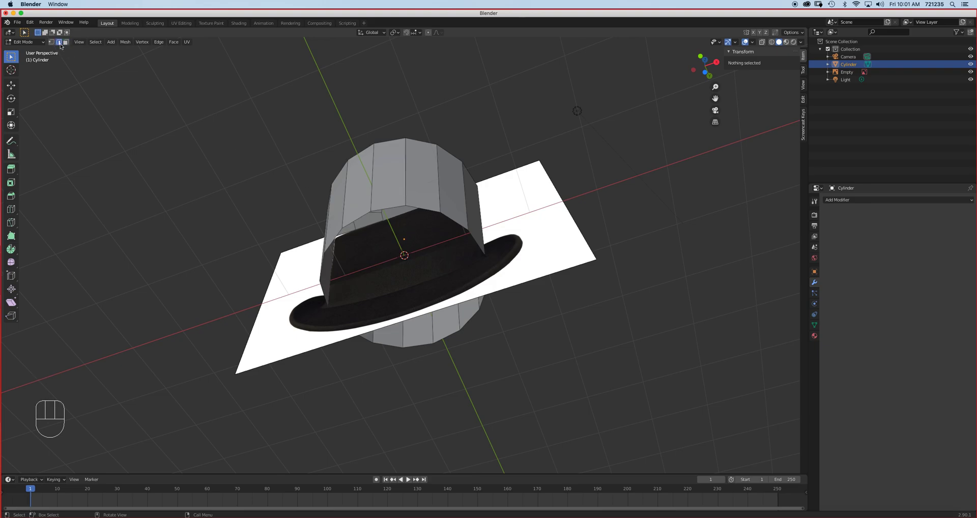
# Extrude the open bottom edge loop outward with a scale of about 1.55 to form the brim, and return to Object Mode
pyautogui.click(389, 210)
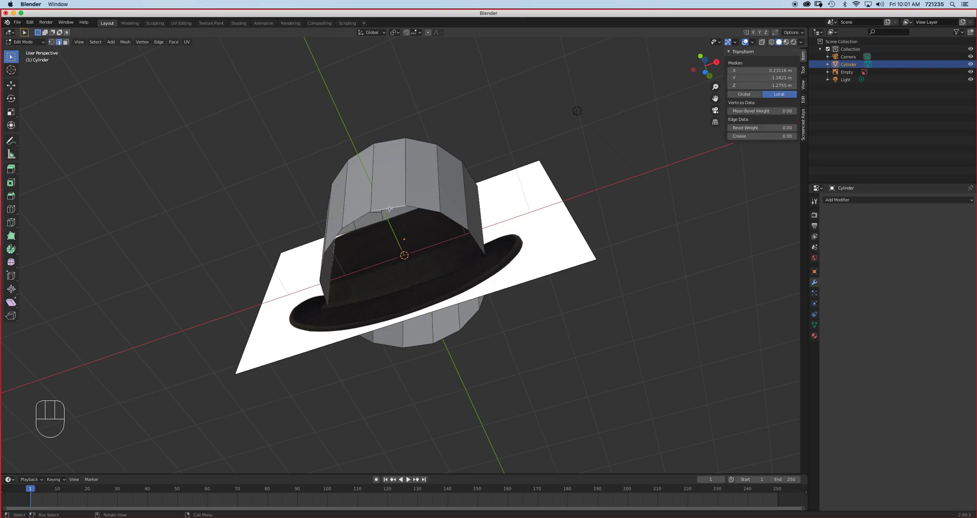
pyautogui.keyDown('alt'); pyautogui.click(389, 209); pyautogui.keyUp('alt')
pyautogui.moveTo(388, 209); pyautogui.dragTo(414, 273, button='middle')
pyautogui.press('KP_1')
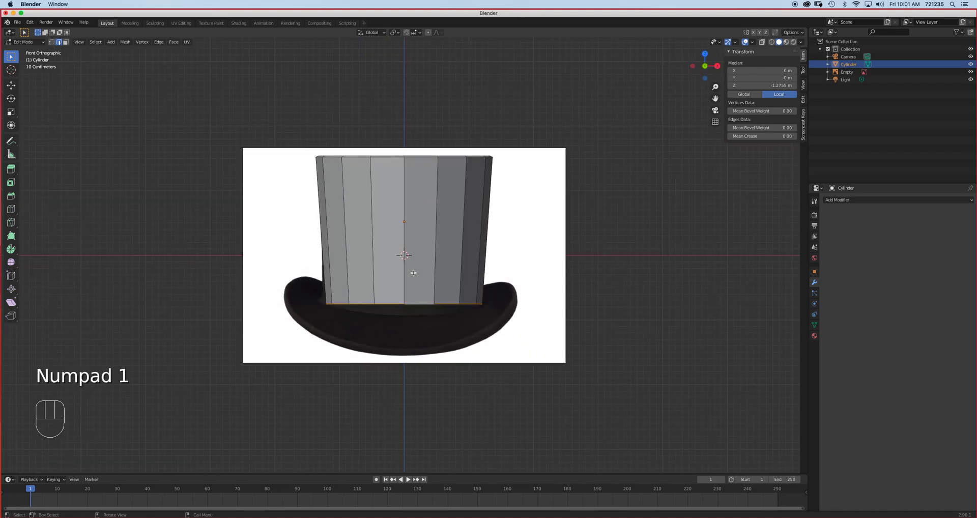
pyautogui.scroll(2, 408, 273)
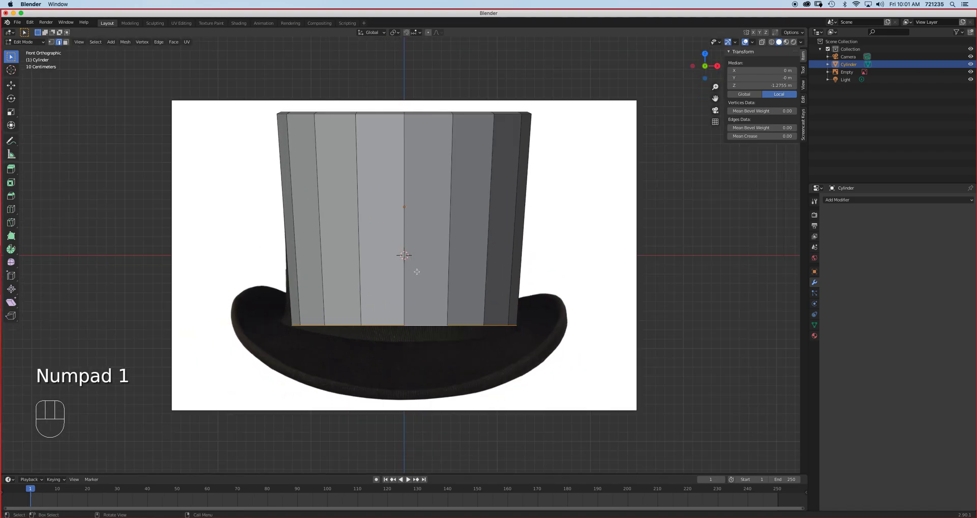
pyautogui.moveTo(417, 270); pyautogui.dragTo(416, 285, button='middle')
pyautogui.press('e')
pyautogui.press('s')
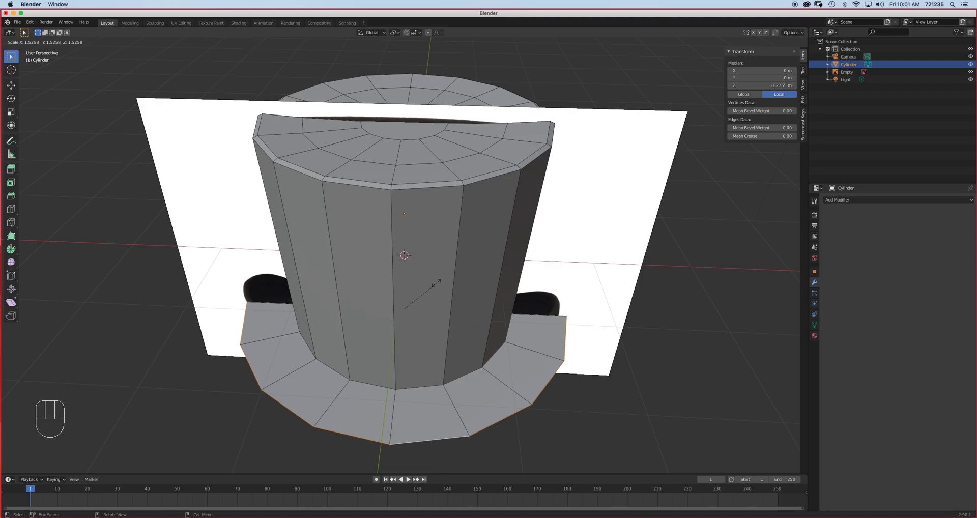
pyautogui.click(436, 283)
pyautogui.moveTo(436, 283); pyautogui.dragTo(307, 309, button='middle')
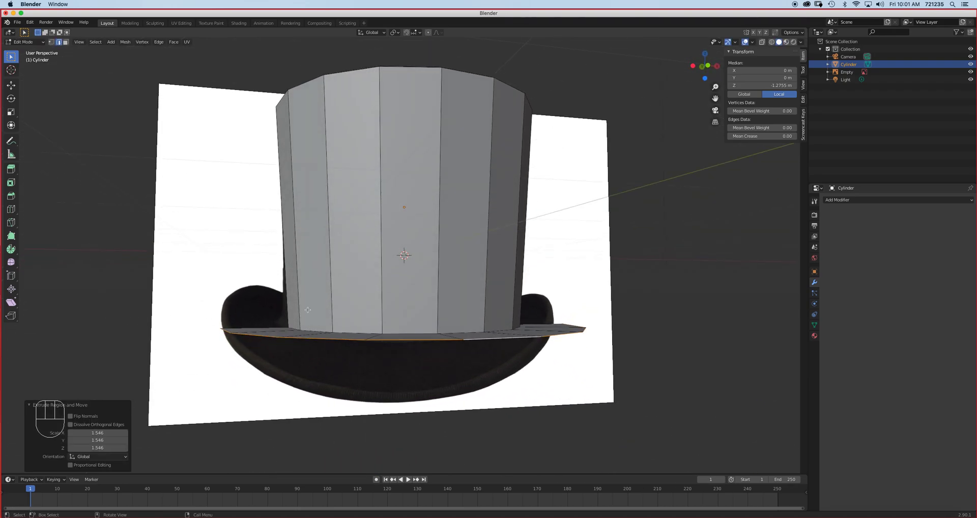
pyautogui.press('KP_1')
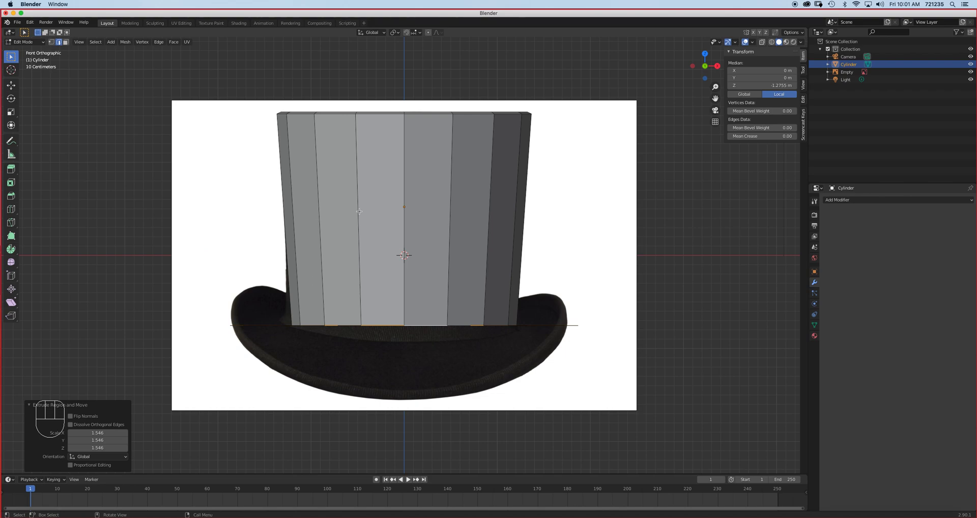
pyautogui.press('Tab')
pyautogui.moveTo(526, 234); pyautogui.dragTo(529, 258, button='middle')
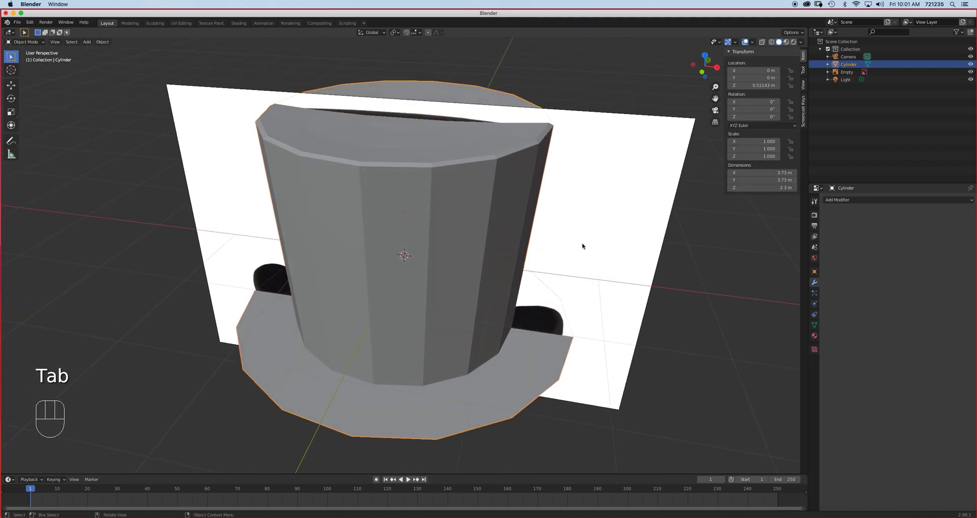
# Delete the front-view reference image from the scene
pyautogui.click(599, 236)
pyautogui.press('Delete')
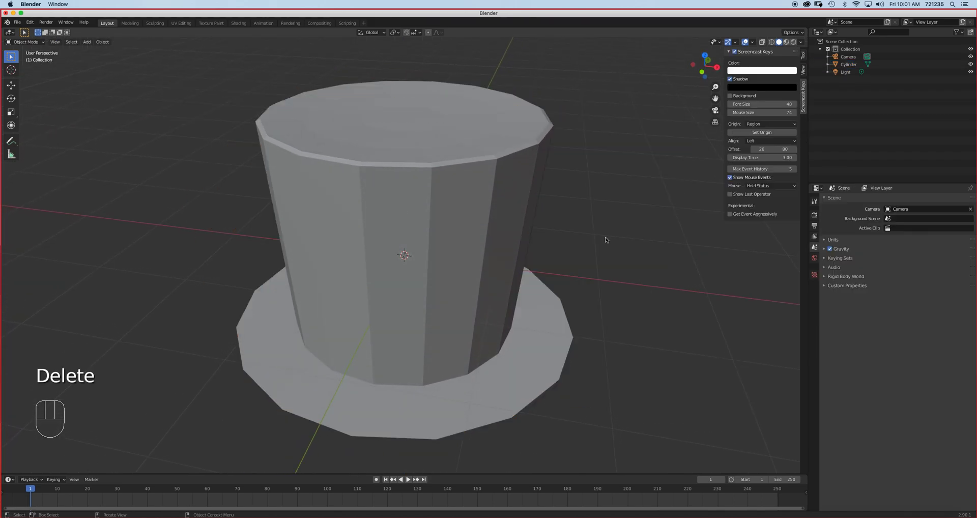
pyautogui.moveTo(511, 323)
pyautogui.mouseDown(button='middle')
pyautogui.moveTo(512, 300)
pyautogui.moveTo(511, 322)
pyautogui.mouseUp(button='middle')
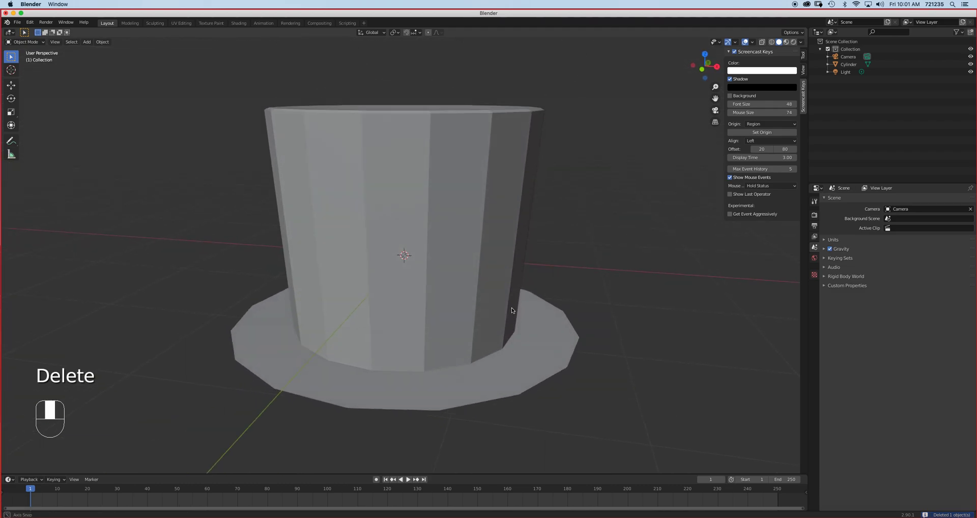
# Enter Edit Mode on the hat and add two evenly spaced, unslid loop cuts around the brim
pyautogui.press('Tab')
pyautogui.scroll(2, 511, 322)
pyautogui.click(512, 323)
pyautogui.press('Tab')
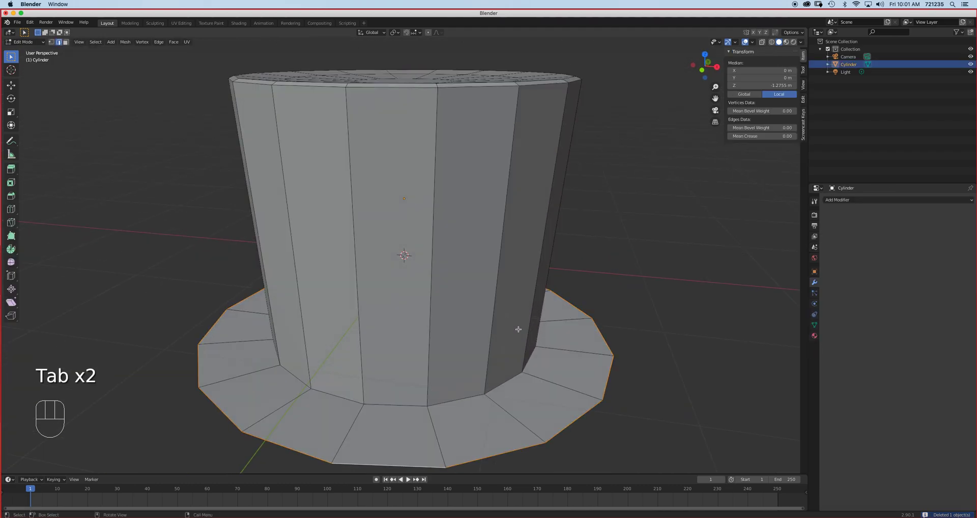
pyautogui.hotkey('ctrl', 'r')
pyautogui.scroll(1, 550, 383)
pyautogui.click(549, 384)
pyautogui.rightClick(550, 383)
pyautogui.moveTo(549, 383); pyautogui.dragTo(529, 374, button='middle')
# Raise the outer two rows of three vertices on the brim's left and right sides about 0.096 m along Z
pyautogui.press('KP_1')
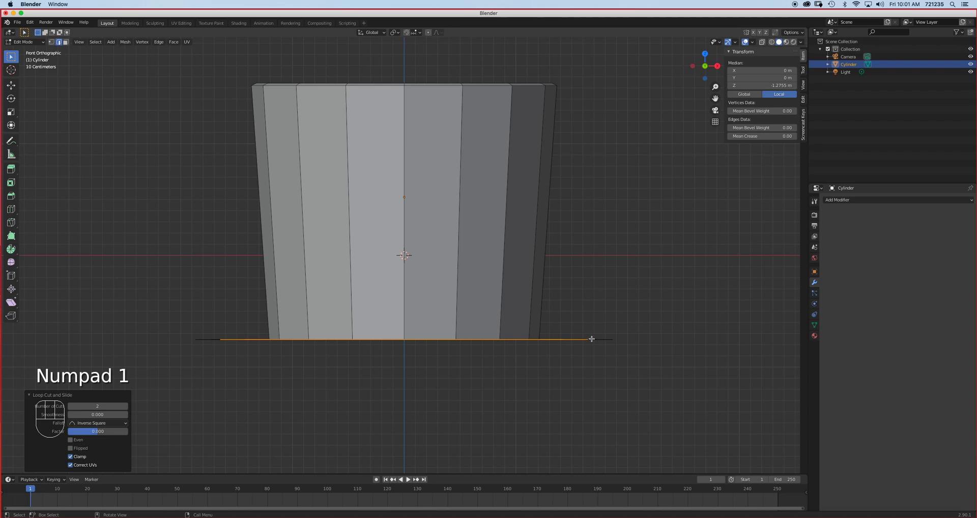
pyautogui.press('1')
pyautogui.moveTo(563, 289); pyautogui.dragTo(557, 297, button='middle')
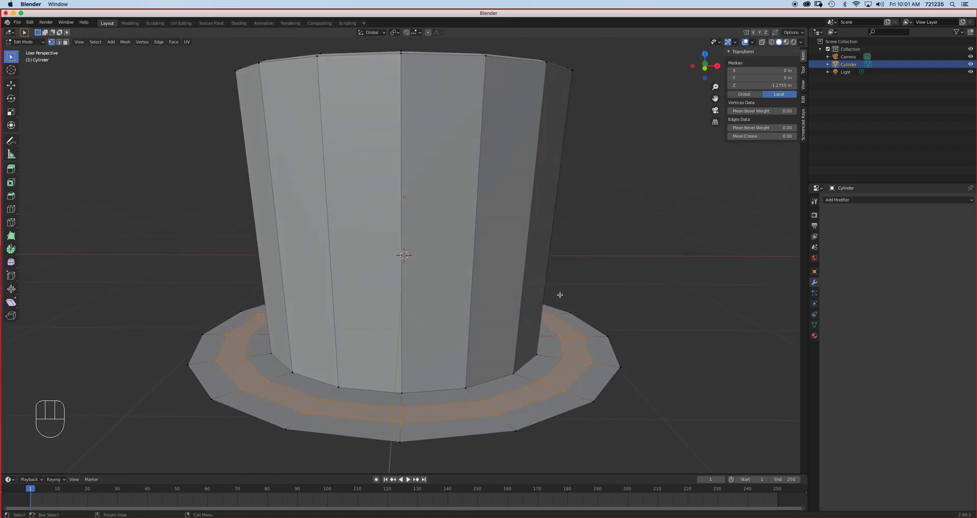
pyautogui.press('KP_7')
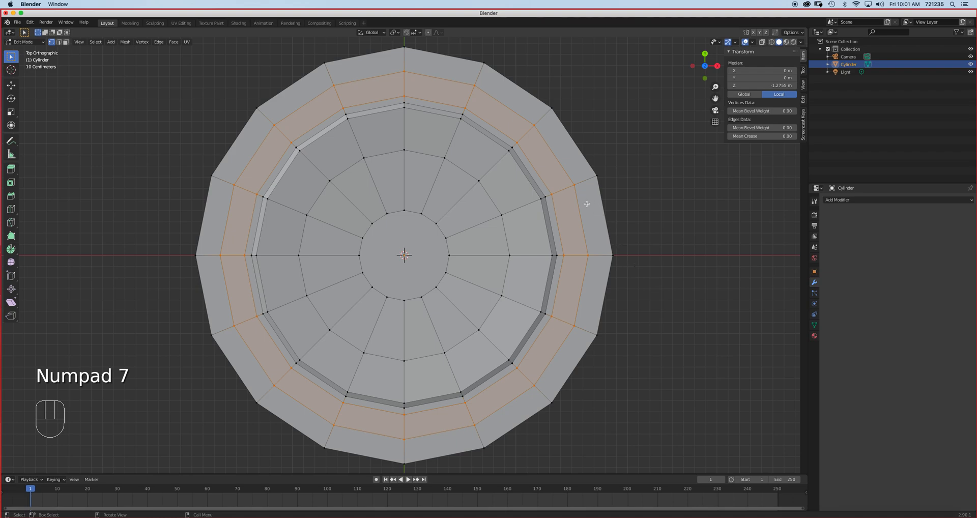
pyautogui.moveTo(618, 218); pyautogui.dragTo(649, 360)
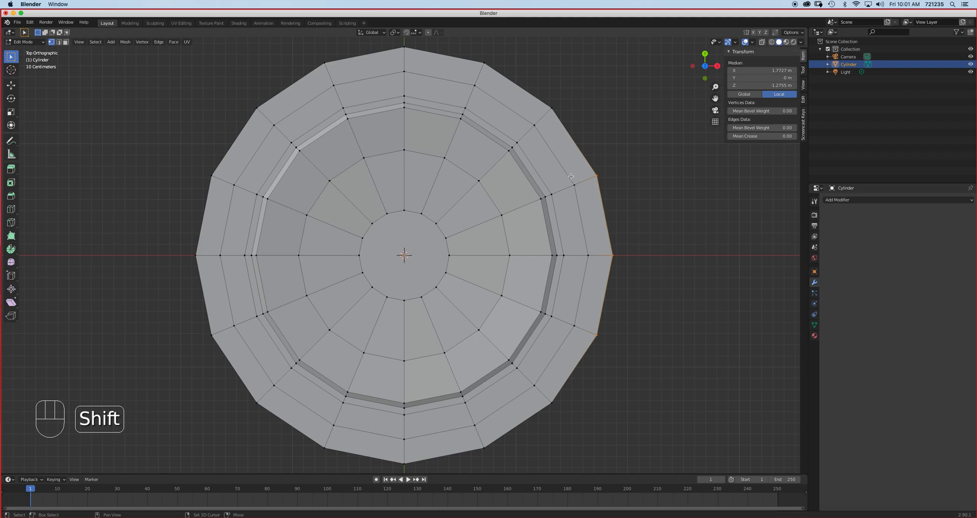
pyautogui.keyDown('shift'); pyautogui.moveTo(593, 261); pyautogui.dragTo(621, 366); pyautogui.keyUp('shift')
pyautogui.keyDown('shift'); pyautogui.moveTo(161, 170); pyautogui.dragTo(241, 348); pyautogui.keyUp('shift')
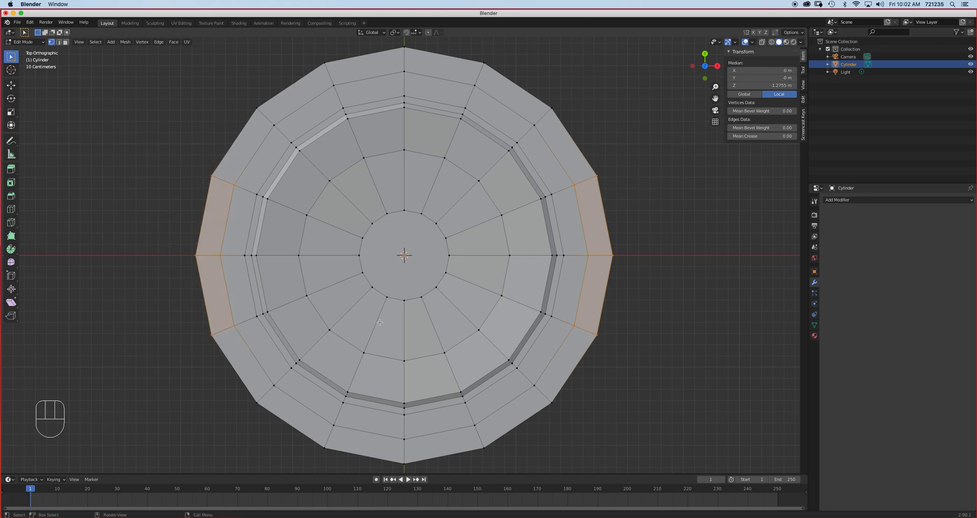
pyautogui.press('KP_1')
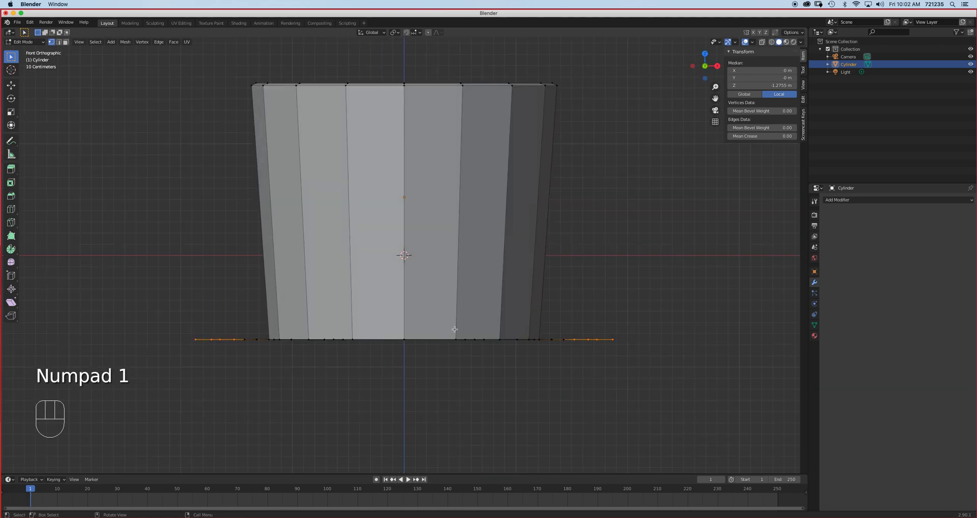
pyautogui.press('g')
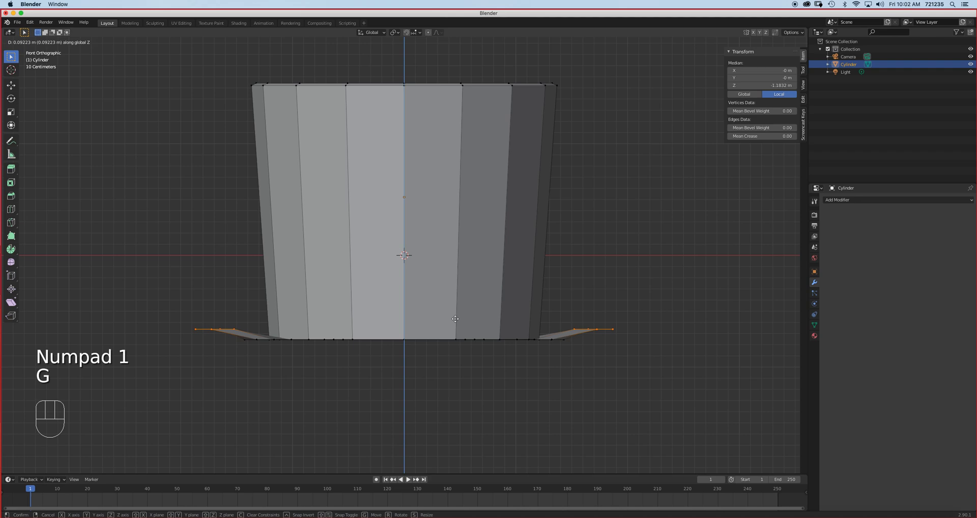
pyautogui.click(455, 318)
# Raise only the three outermost vertices on each of the brim's two sides about 0.10 m along Z
pyautogui.moveTo(510, 279); pyautogui.dragTo(648, 295, button='middle')
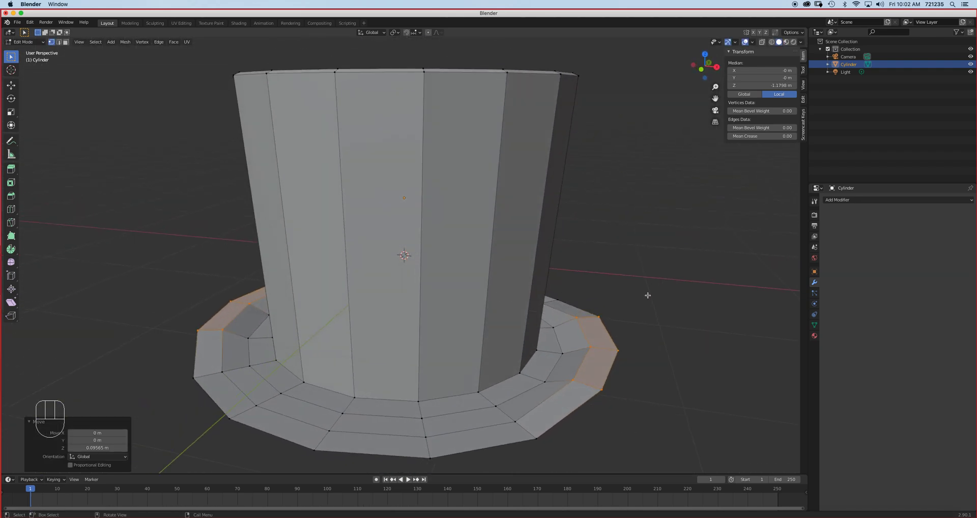
pyautogui.click(600, 316)
pyautogui.keyDown('shift'); pyautogui.click(617, 350); pyautogui.keyUp('shift')
pyautogui.keyDown('shift'); pyautogui.click(602, 389); pyautogui.keyUp('shift')
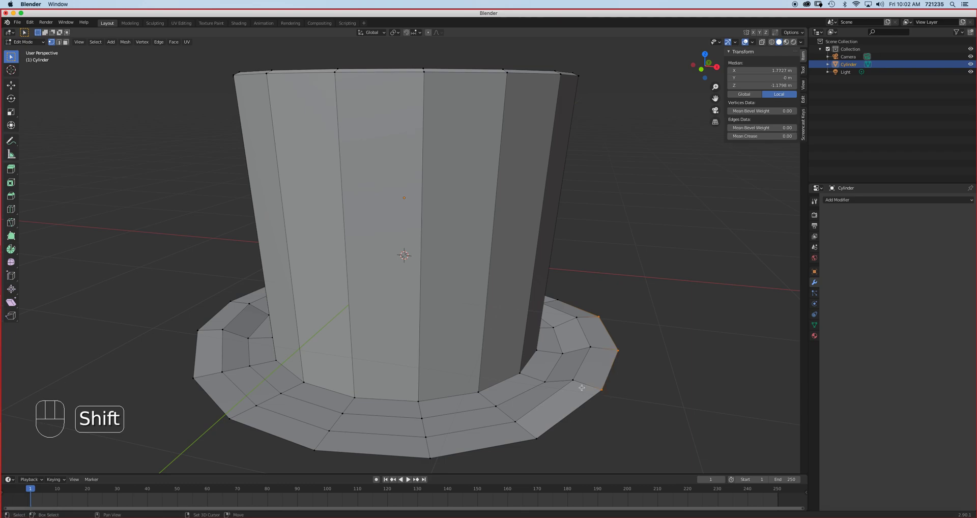
pyautogui.keyDown('shift'); pyautogui.click(230, 303); pyautogui.keyUp('shift')
pyautogui.keyDown('shift'); pyautogui.click(197, 331); pyautogui.keyUp('shift')
pyautogui.keyDown('shift'); pyautogui.click(195, 379); pyautogui.keyUp('shift')
pyautogui.press('KP_7')
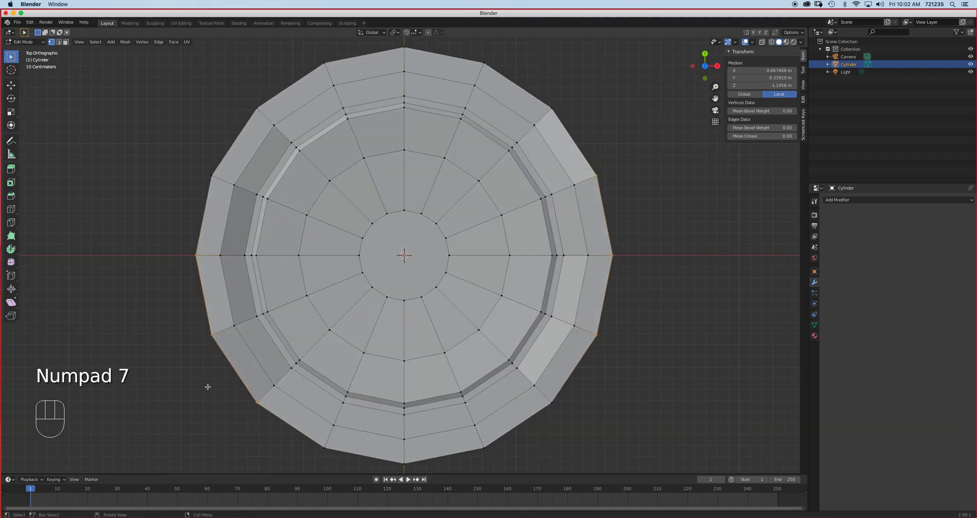
pyautogui.keyDown('shift'); pyautogui.click(258, 404); pyautogui.keyUp('shift')
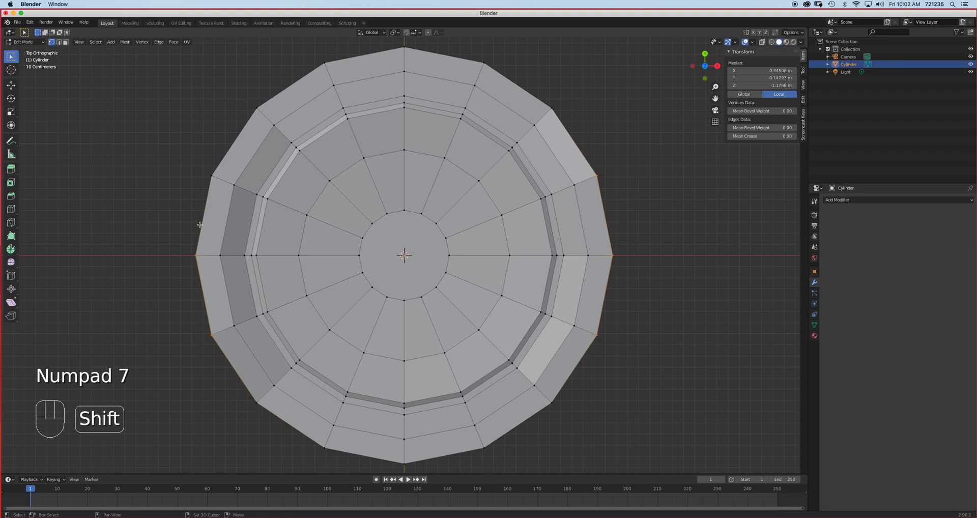
pyautogui.keyDown('shift'); pyautogui.click(211, 175); pyautogui.keyUp('shift')
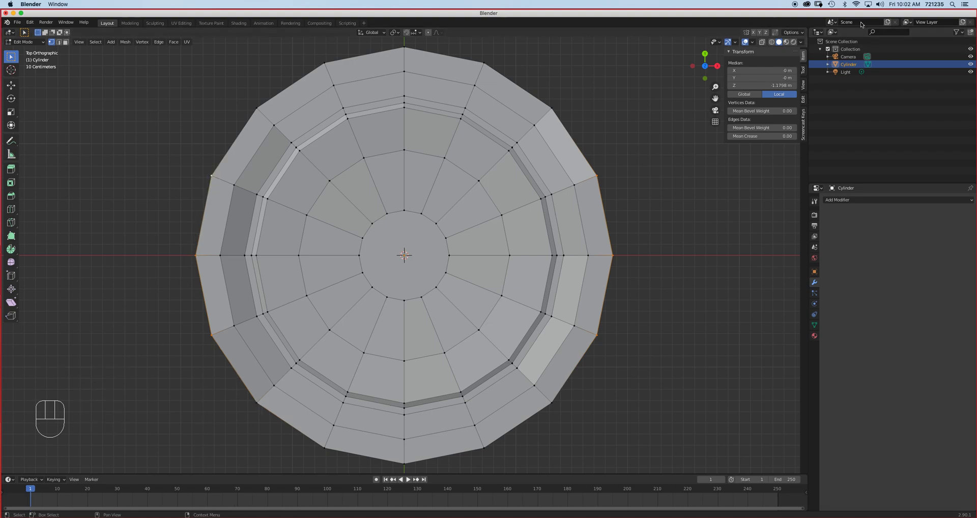
pyautogui.click(772, 42)
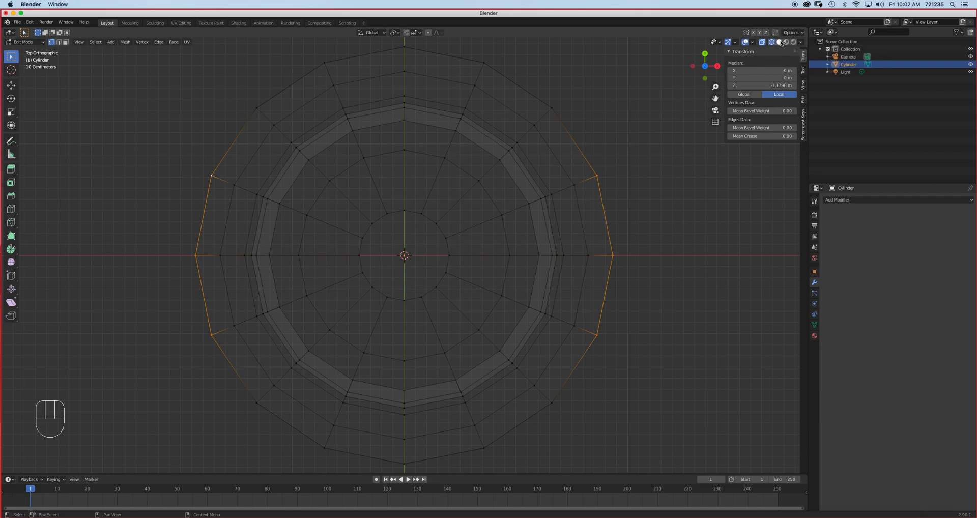
pyautogui.click(779, 42)
pyautogui.moveTo(447, 127); pyautogui.dragTo(440, 226, button='middle')
pyautogui.press('g')
pyautogui.press('z')
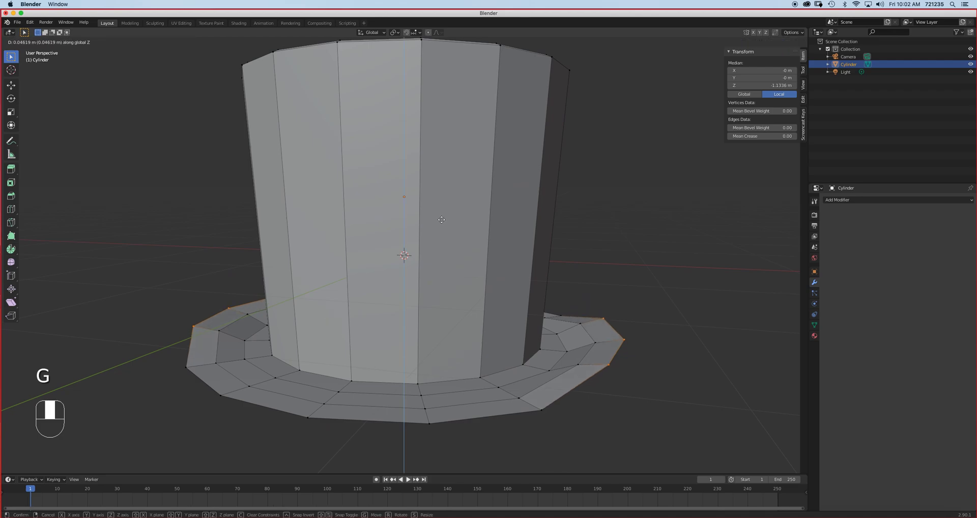
pyautogui.click(443, 215)
# Scale the middle outermost vertices of the brim's left and right sides inward along X to about 0.967
pyautogui.moveTo(443, 215); pyautogui.dragTo(632, 301, button='middle')
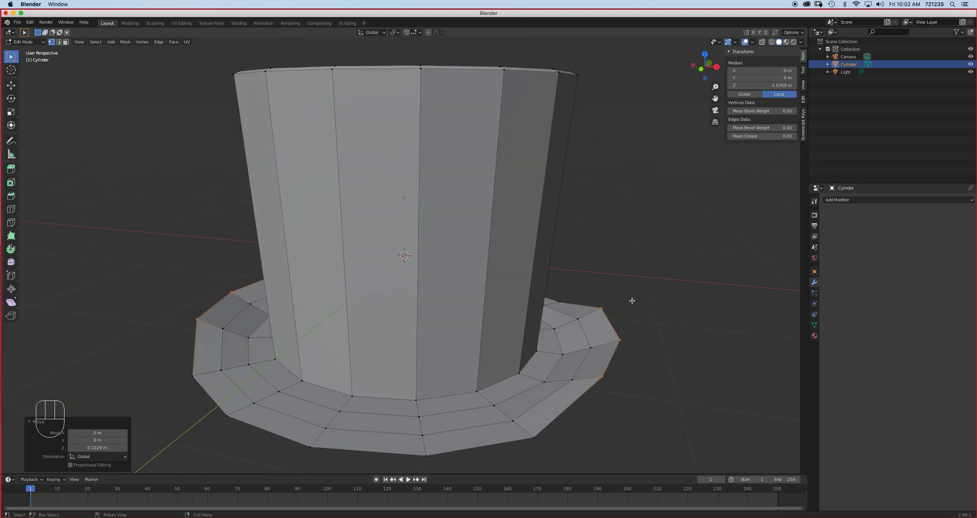
pyautogui.click(630, 341)
pyautogui.keyDown('shift'); pyautogui.click(205, 323); pyautogui.keyUp('shift')
pyautogui.moveTo(205, 323); pyautogui.dragTo(440, 261, button='middle')
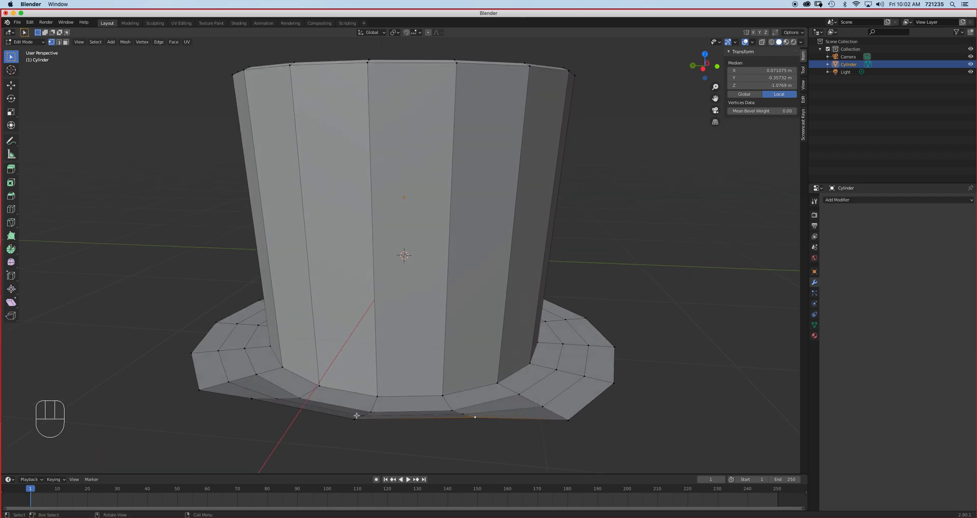
pyautogui.moveTo(489, 308); pyautogui.dragTo(441, 256, button='middle')
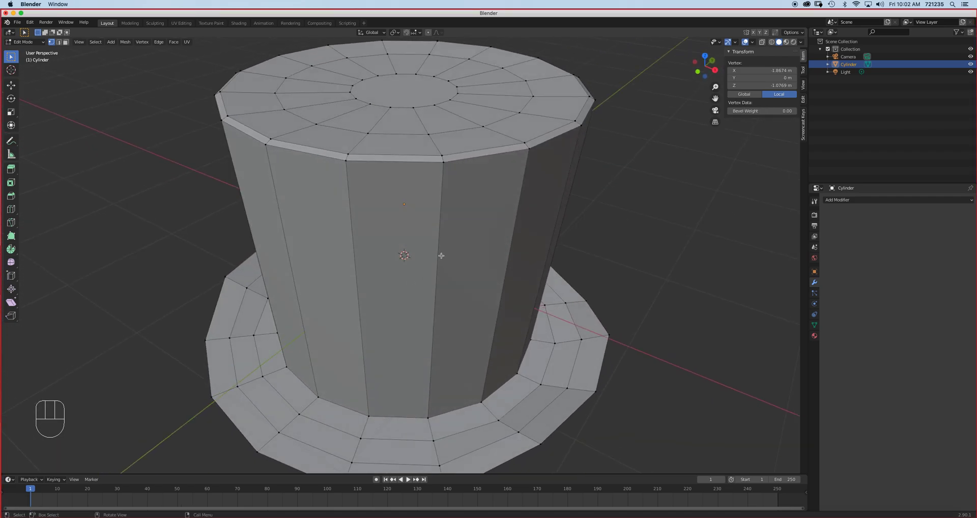
pyautogui.press('KP_7')
pyautogui.press('shift')
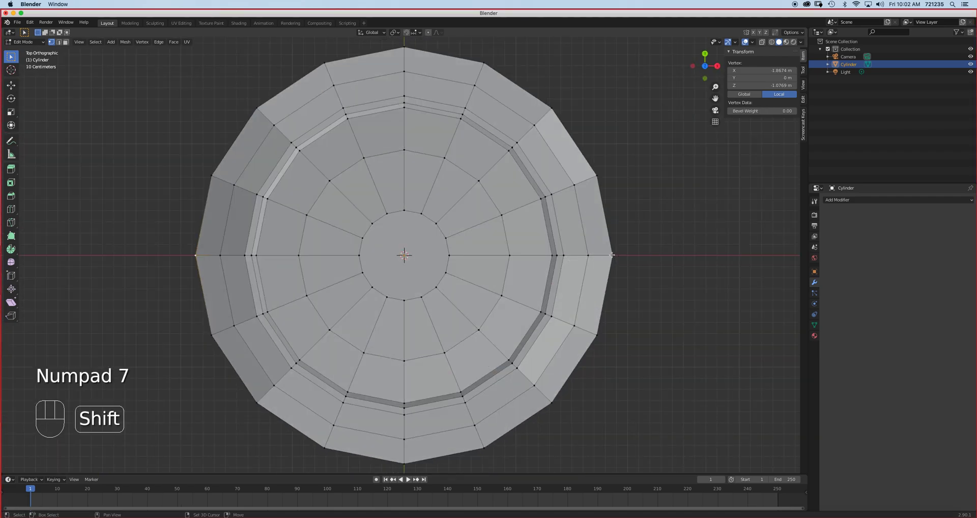
pyautogui.moveTo(515, 268); pyautogui.dragTo(522, 197, button='middle')
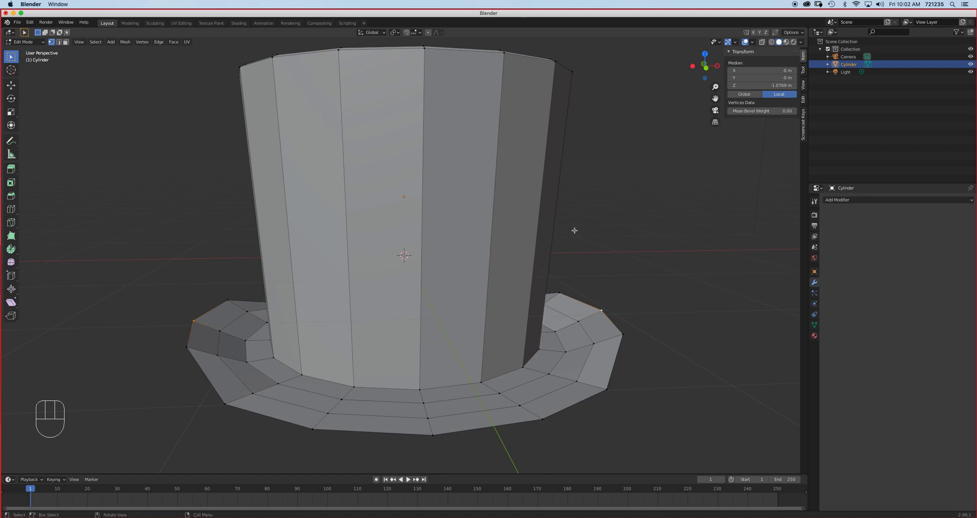
pyautogui.press('s')
pyautogui.press('x')
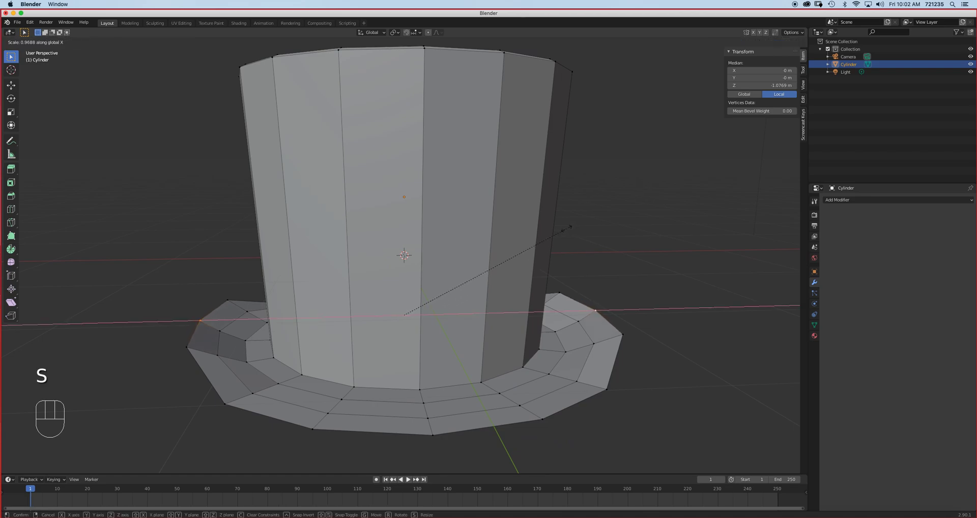
pyautogui.click(570, 227)
# Raise the four outer brim vertices adjoining the lifted side sections, front and back, about 0.065 m along Z
pyautogui.moveTo(577, 257); pyautogui.dragTo(557, 260, button='middle')
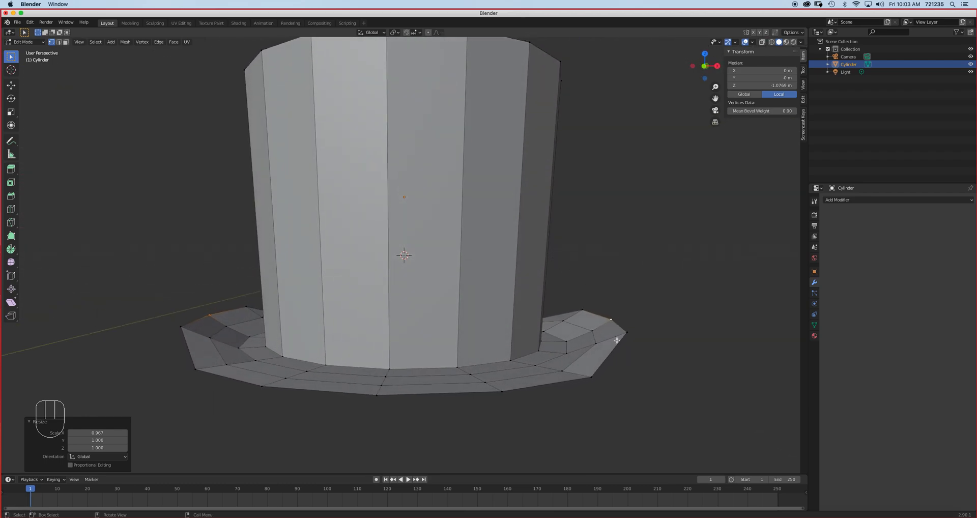
pyautogui.click(594, 376)
pyautogui.keyDown('shift'); pyautogui.click(197, 367); pyautogui.keyUp('shift')
pyautogui.moveTo(580, 301); pyautogui.dragTo(443, 365, button='middle')
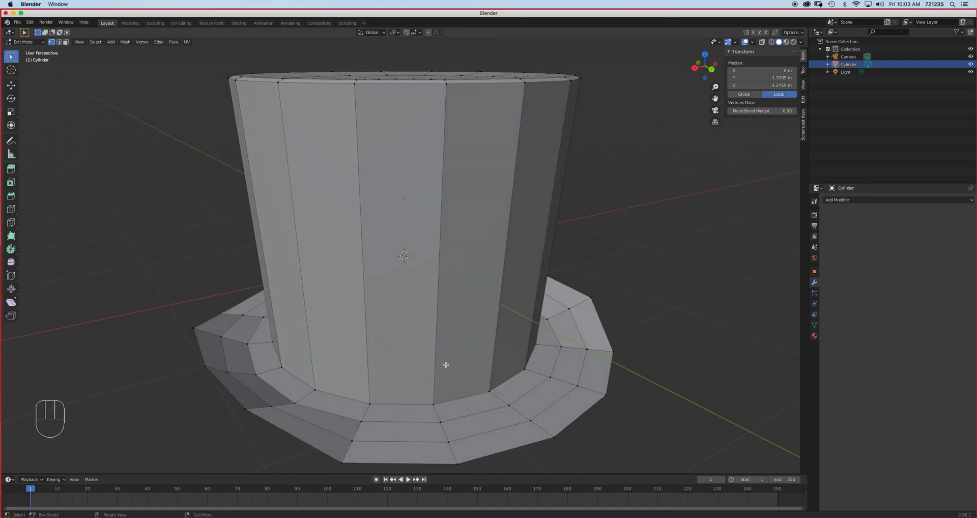
pyautogui.keyDown('shift'); pyautogui.click(613, 350); pyautogui.keyUp('shift')
pyautogui.moveTo(613, 350); pyautogui.dragTo(551, 341, button='middle')
pyautogui.press('g')
pyautogui.press('z')
pyautogui.click(511, 339)
# Lower the outer two rows of three vertices at the brim's front about 0.039 m along Z
pyautogui.moveTo(509, 341); pyautogui.dragTo(446, 258, button='middle')
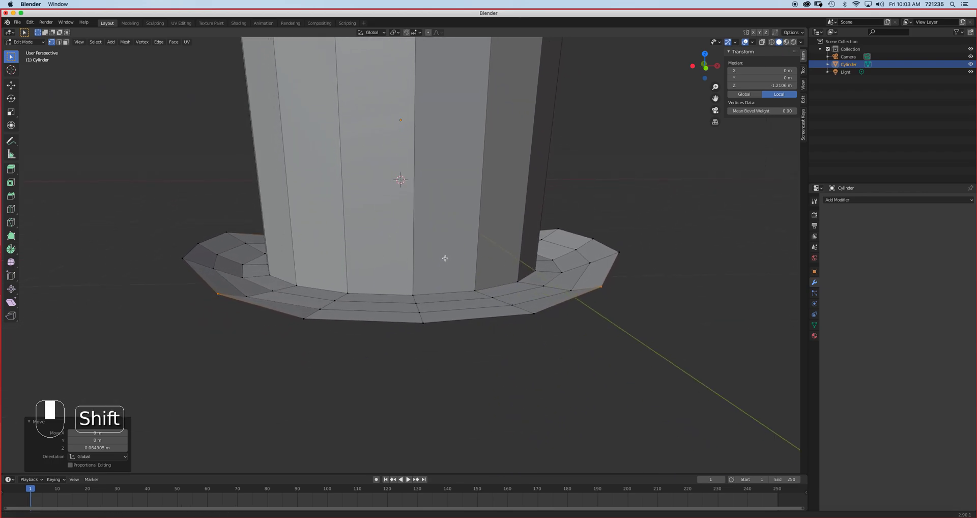
pyautogui.click(422, 321)
pyautogui.keyDown('shift'); pyautogui.click(419, 312); pyautogui.keyUp('shift')
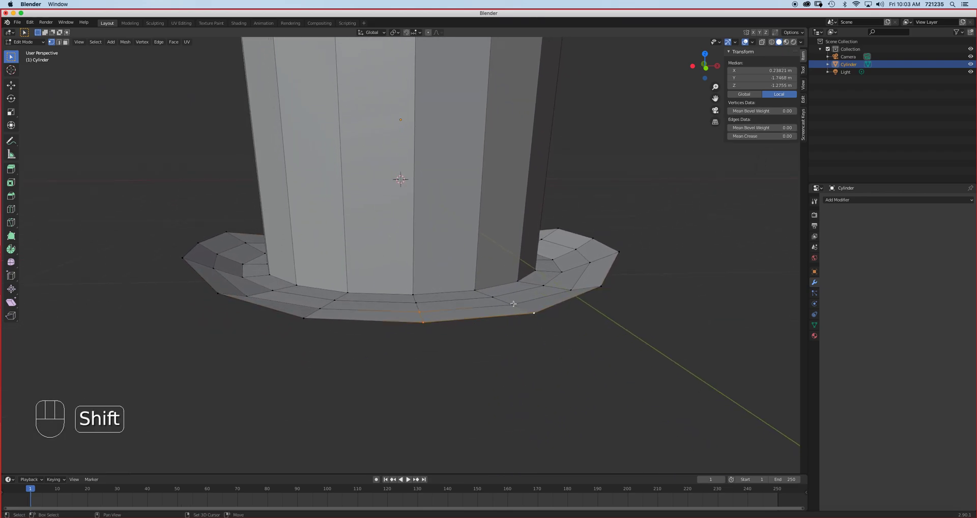
pyautogui.keyDown('shift'); pyautogui.click(304, 321); pyautogui.keyUp('shift')
pyautogui.moveTo(436, 320); pyautogui.dragTo(434, 322, button='middle')
pyautogui.press('g')
pyautogui.middleClick(433, 324)
pyautogui.click(433, 327)
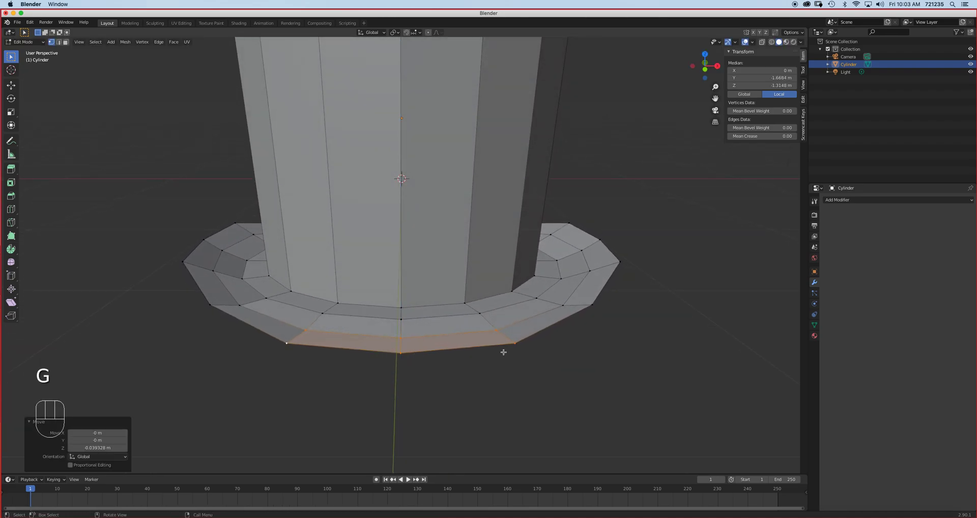
# Lower only the three outermost vertices at the brim's front about 0.046 m along Z
pyautogui.click(514, 342)
pyautogui.keyDown('shift'); pyautogui.click(400, 352); pyautogui.keyUp('shift')
pyautogui.keyDown('shift'); pyautogui.click(302, 345); pyautogui.keyUp('shift')
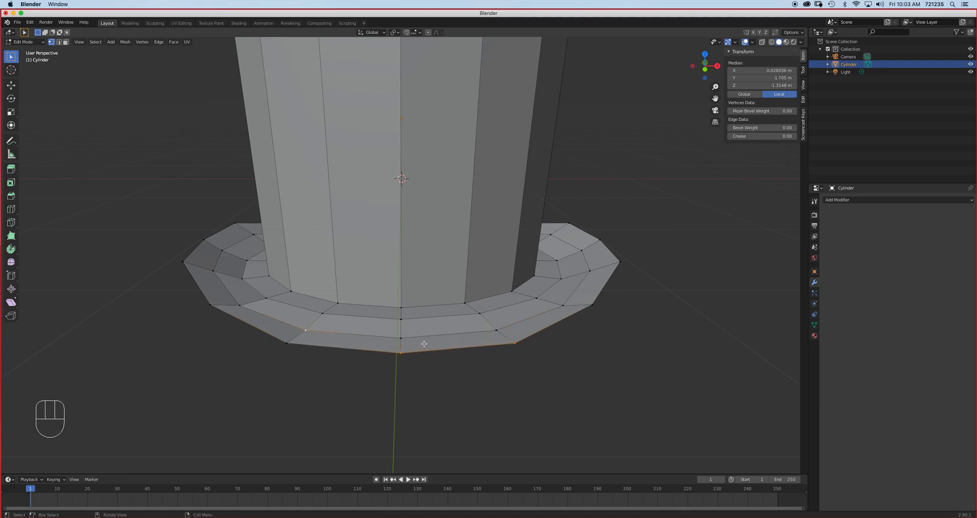
pyautogui.keyDown('shift'); pyautogui.click(400, 353); pyautogui.keyUp('shift')
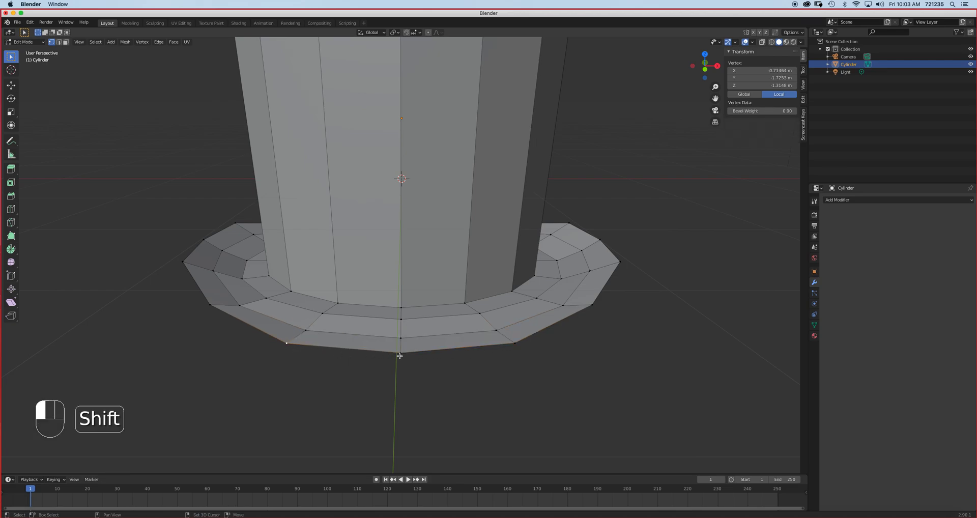
pyautogui.keyDown('shift'); pyautogui.click(515, 342); pyautogui.keyUp('shift')
pyautogui.press('g')
pyautogui.press('z')
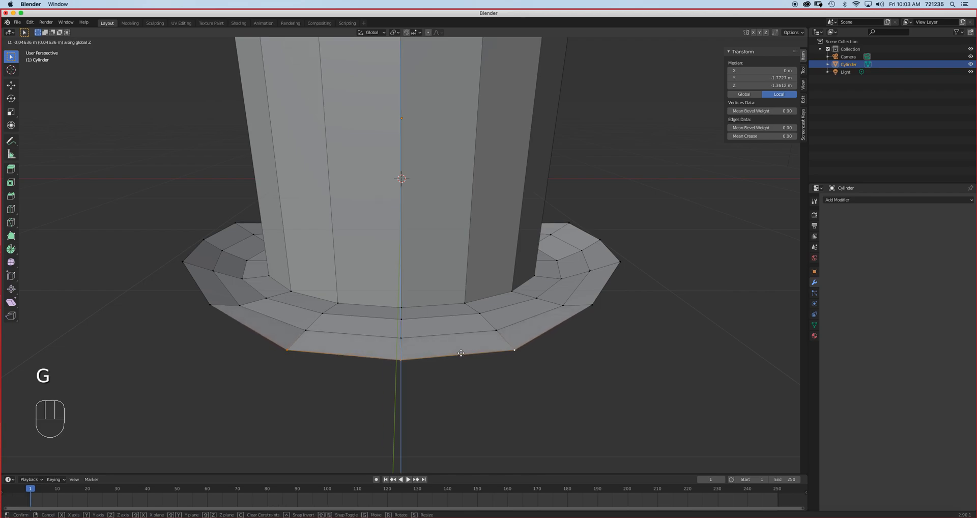
pyautogui.click(407, 361)
# Move the single centre-front vertex on the brim's outer edge slightly further down
pyautogui.click(407, 361)
pyautogui.press('g')
pyautogui.press('g')
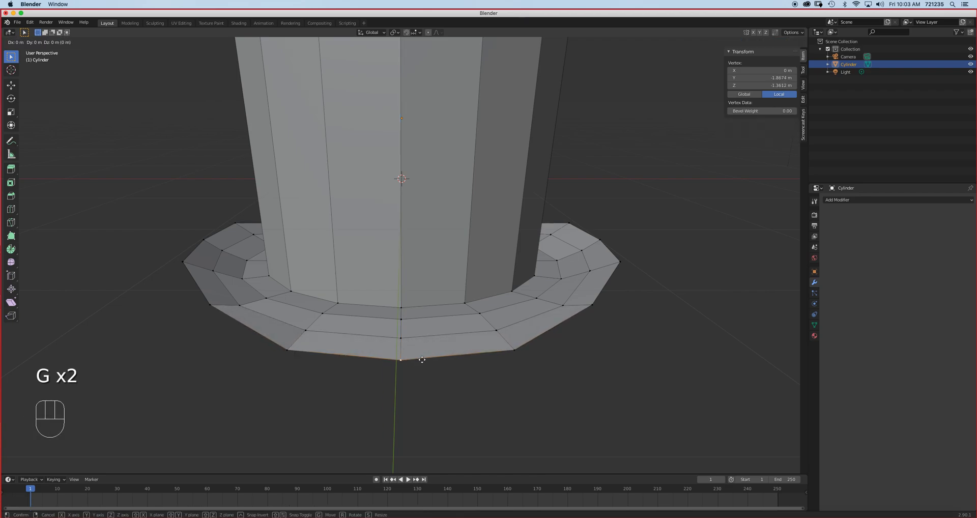
pyautogui.click(421, 364)
# Lower the centre-front column of three brim vertices, from the inner loop to the outer edge, about 0.065 m along Z
pyautogui.moveTo(421, 365); pyautogui.dragTo(461, 333, button='middle')
pyautogui.keyDown('shift'); pyautogui.click(332, 283); pyautogui.keyUp('shift')
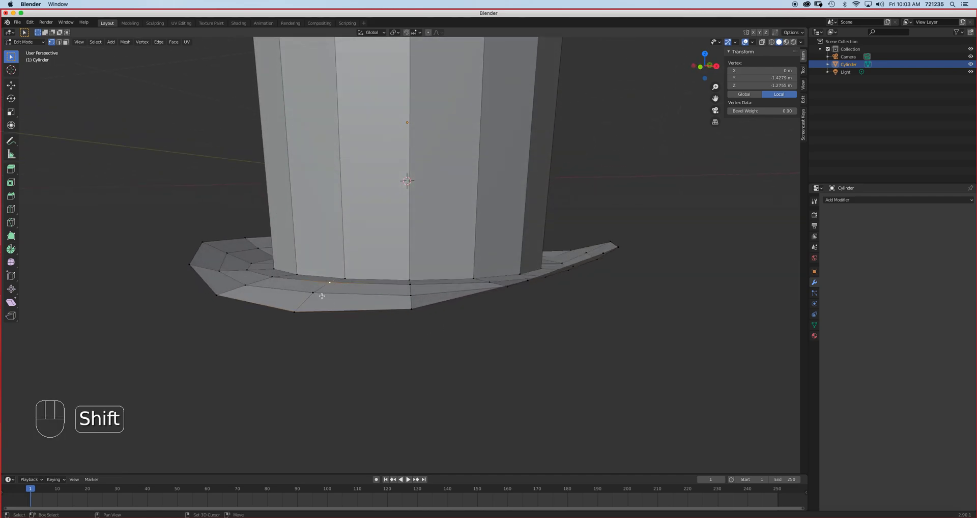
pyautogui.keyDown('shift'); pyautogui.click(338, 310); pyautogui.keyUp('shift')
pyautogui.press('g')
pyautogui.press('z')
pyautogui.click(336, 317)
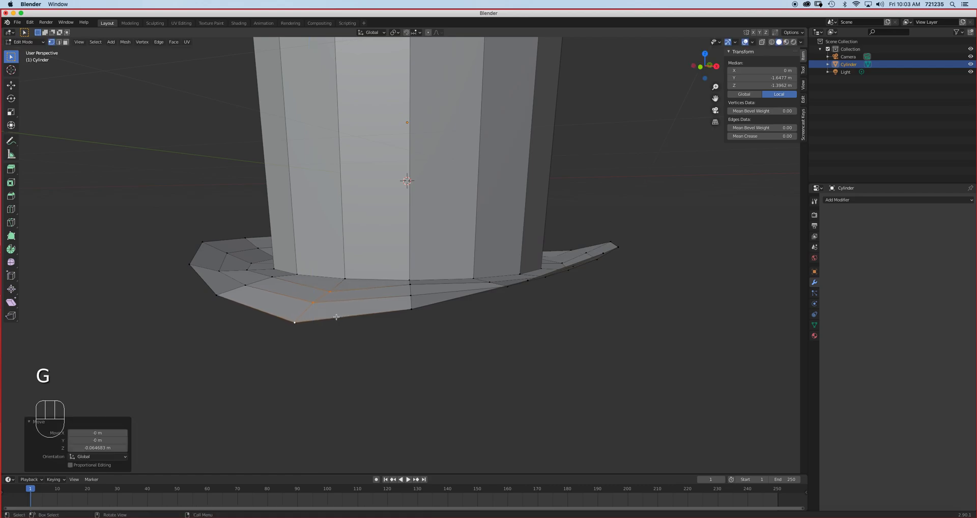
# Lower the two three-vertex brim columns on either side of the centre-front column about 0.026 m along Z
pyautogui.keyDown('shift'); pyautogui.click(272, 276); pyautogui.keyUp('shift')
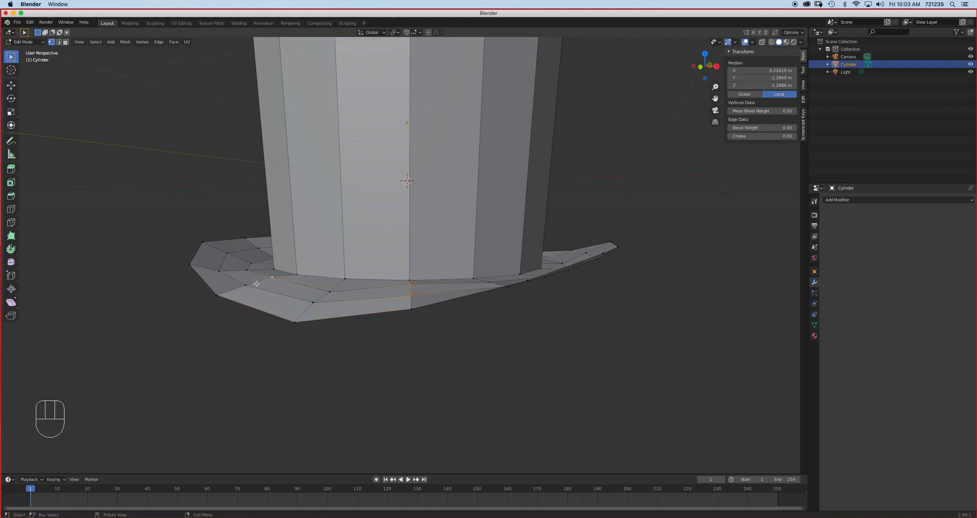
pyautogui.keyDown('shift'); pyautogui.click(411, 309); pyautogui.keyUp('shift')
pyautogui.press('g')
pyautogui.press('z')
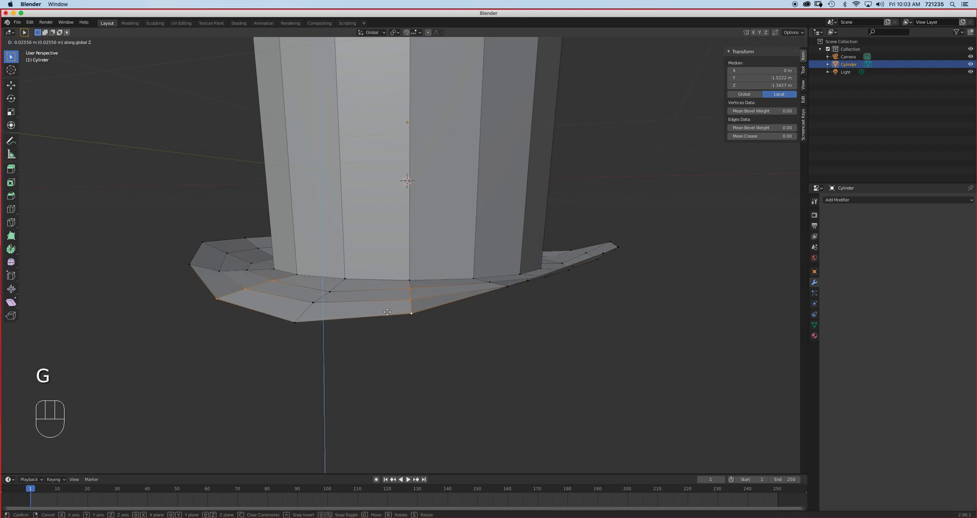
pyautogui.click(387, 312)
# Lower the single centre-front vertex on the brim's middle loop about 0.017 m along Z
pyautogui.click(317, 304)
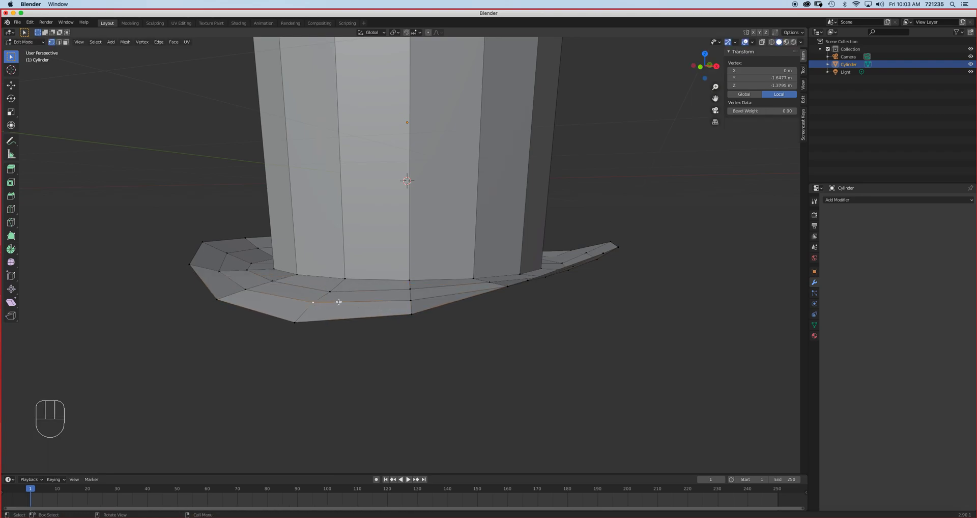
pyautogui.press('g')
pyautogui.press('z')
pyautogui.click(339, 305)
# Examine the whole hat and its bent brim in Object Mode
pyautogui.moveTo(338, 304); pyautogui.dragTo(416, 301, button='middle')
pyautogui.scroll(-5, 438, 296)
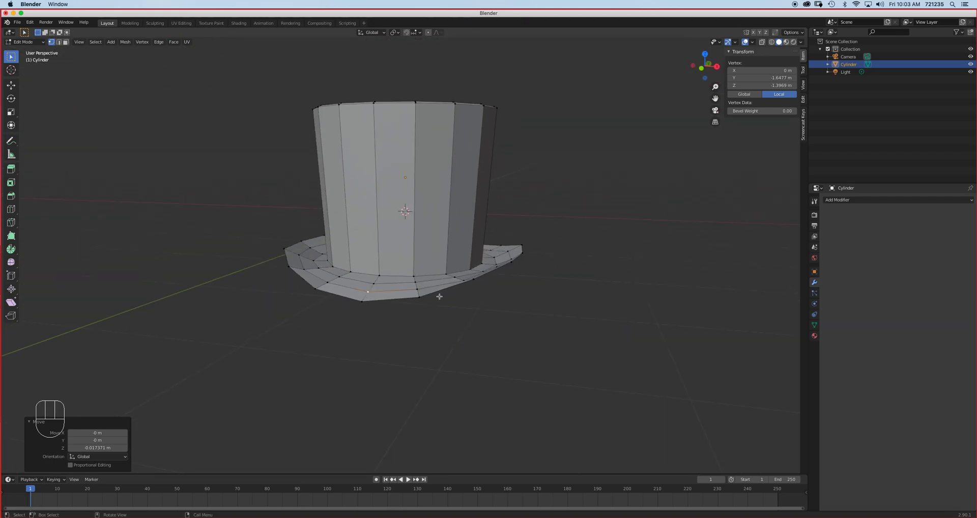
pyautogui.press('Tab')
pyautogui.moveTo(430, 300); pyautogui.dragTo(383, 285, button='middle')
pyautogui.scroll(3, 351, 305)
pyautogui.scroll(-3, 351, 305)
pyautogui.scroll(2, 406, 250)
pyautogui.press('Tab')
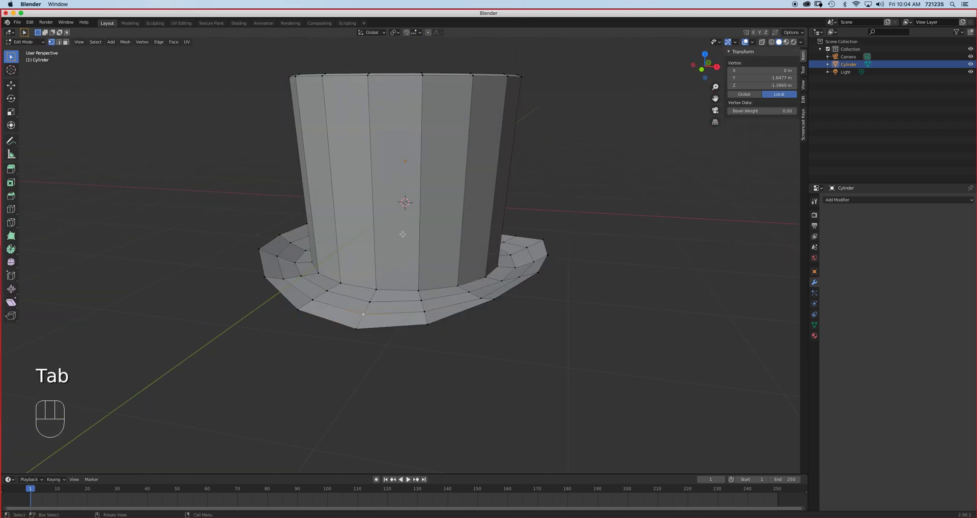
# Add a single horizontal edge loop around the crown, slid down close above the brim
pyautogui.scroll(2, 412, 256)
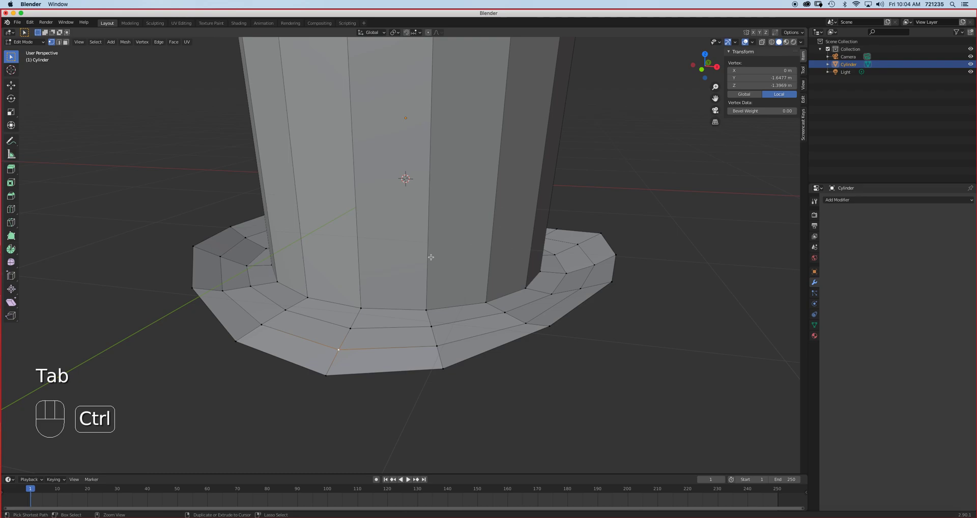
pyautogui.hotkey('ctrl', 'r')
pyautogui.click(428, 255)
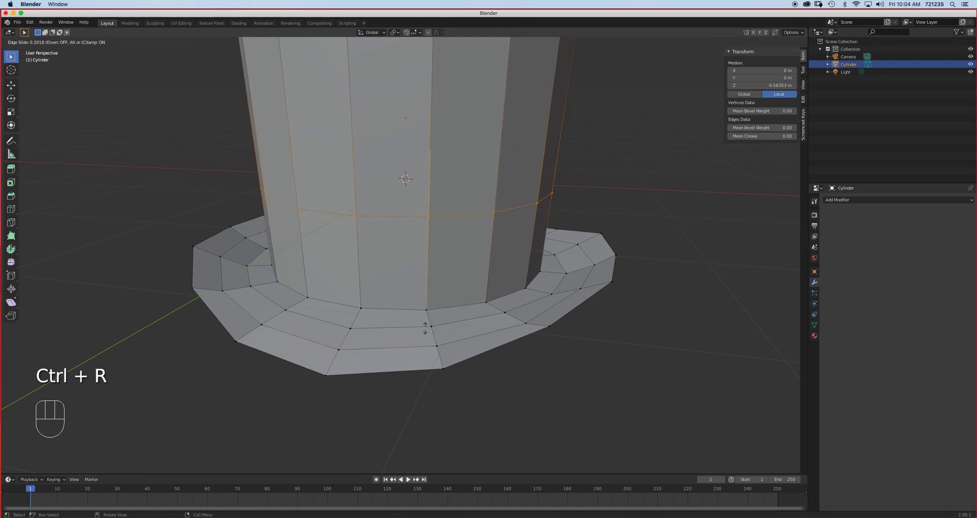
pyautogui.click(405, 381)
pyautogui.moveTo(414, 289); pyautogui.dragTo(399, 292, button='middle')
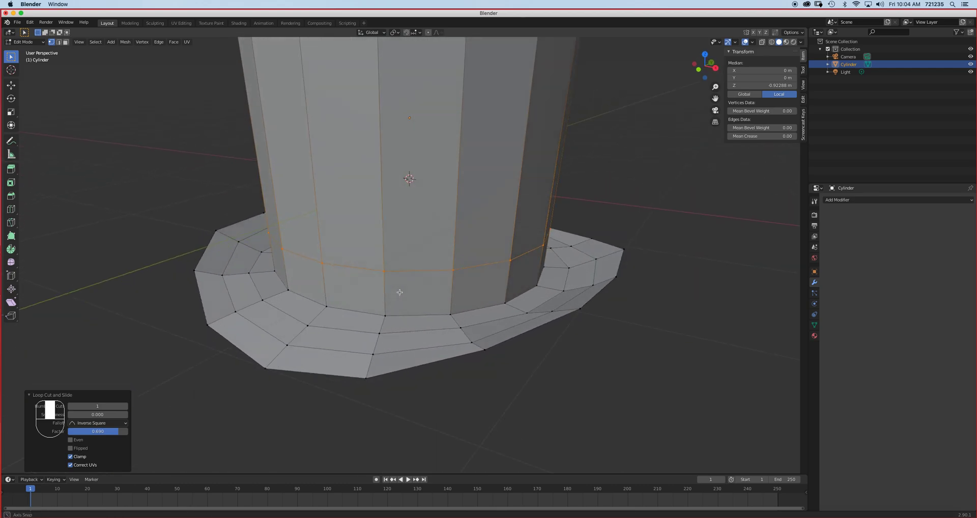
# Apply all transforms (location, rotation and scale) to the hat object in Object Mode
pyautogui.press('Tab')
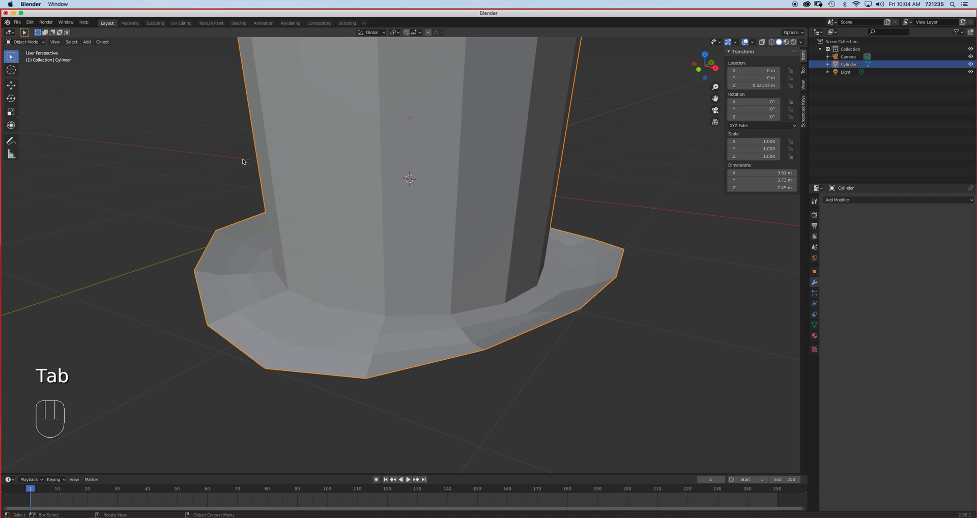
pyautogui.click(106, 44)
pyautogui.moveTo(121, 82)
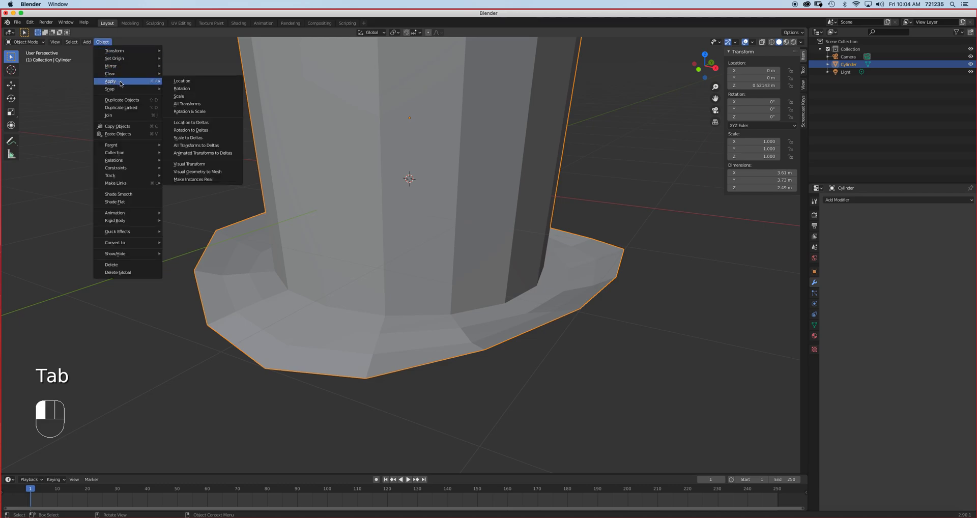
pyautogui.click(186, 103)
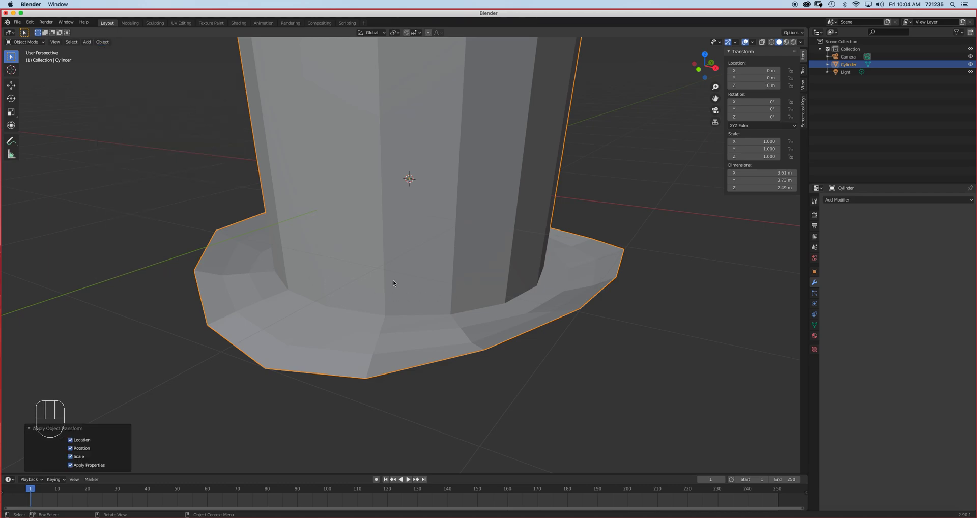
# Select the ring of faces at the crown's base, extrude it in place and scale it to about 1.013 as a hat band
pyautogui.press('Tab')
pyautogui.scroll(2, 395, 279)
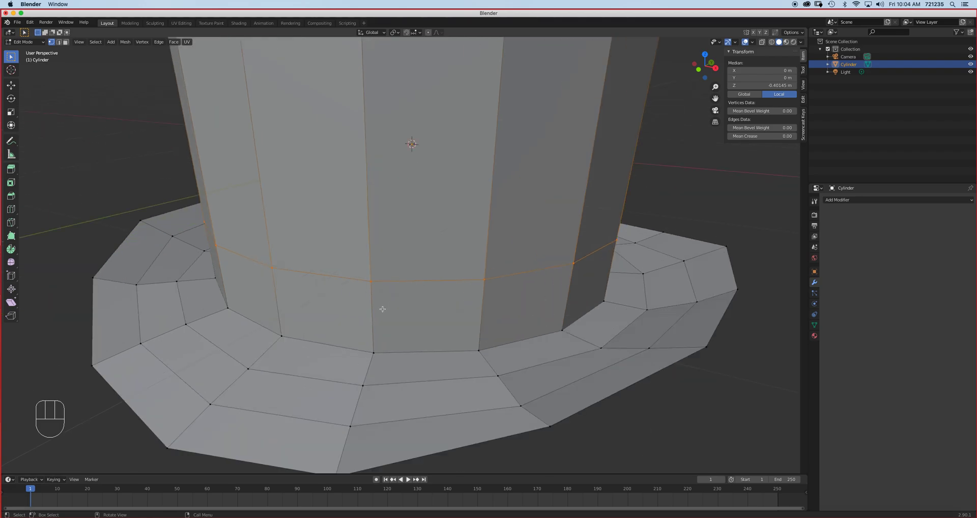
pyautogui.press('3')
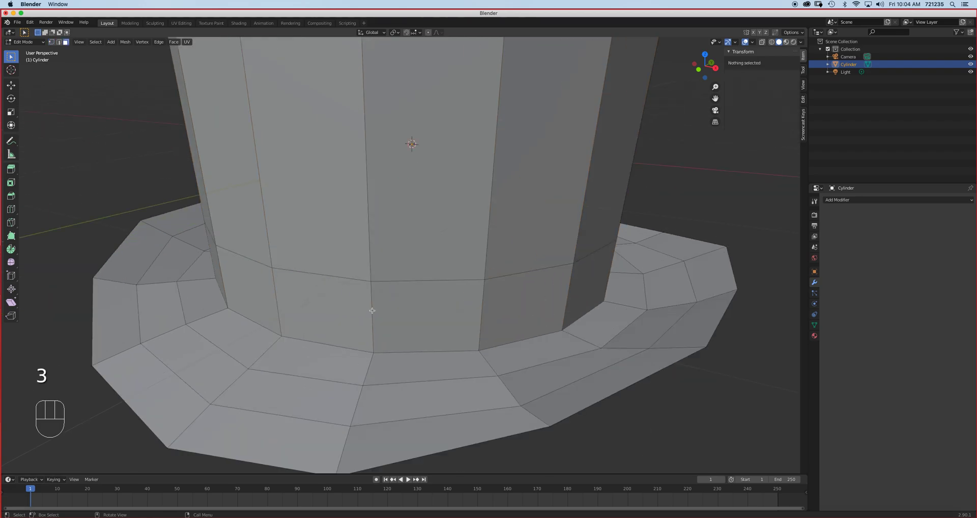
pyautogui.keyDown('alt'); pyautogui.click(372, 311); pyautogui.keyUp('alt')
pyautogui.moveTo(371, 311); pyautogui.dragTo(475, 310, button='middle')
pyautogui.press('e')
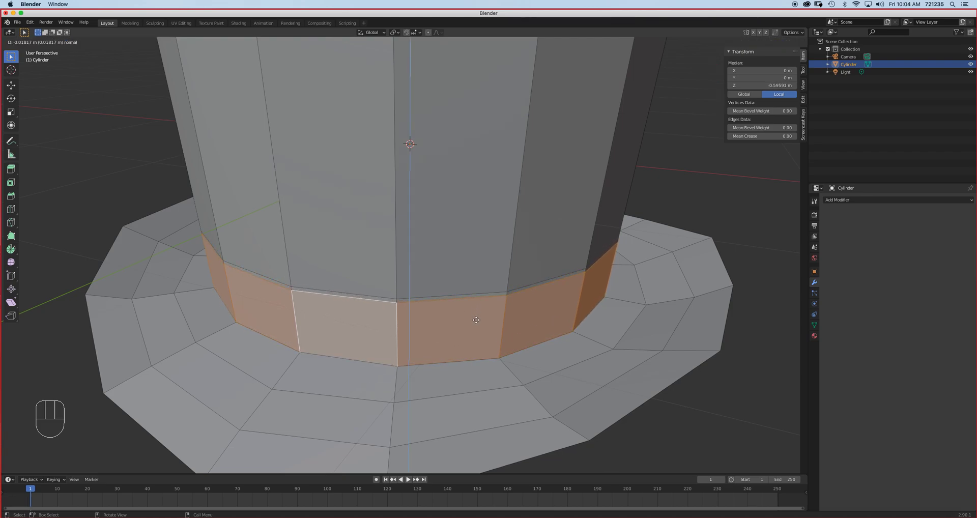
pyautogui.rightClick(488, 323)
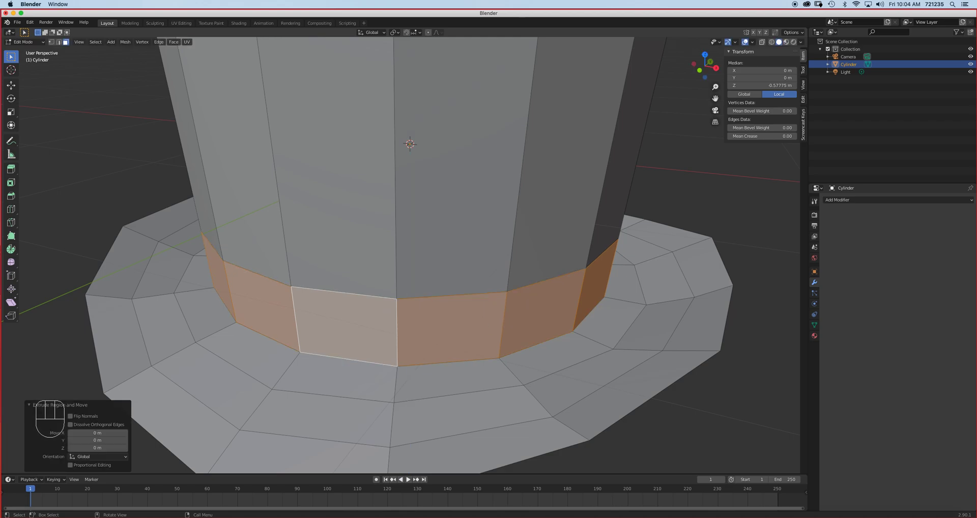
pyautogui.press('s')
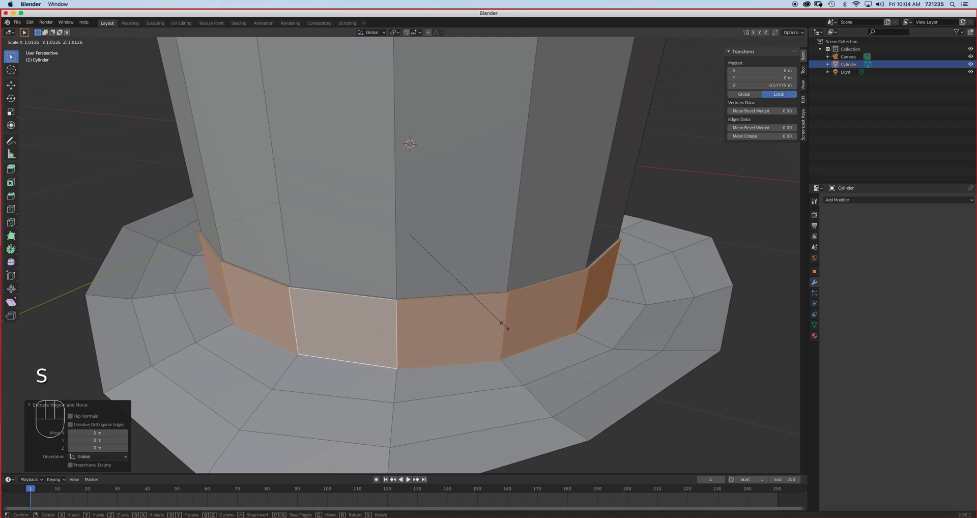
pyautogui.click(505, 327)
# Scale the extruded hat band to about 0.95 along Z
pyautogui.moveTo(473, 307)
pyautogui.mouseDown(button='middle')
pyautogui.moveTo(508, 321)
pyautogui.moveTo(613, 303)
pyautogui.moveTo(410, 298)
pyautogui.moveTo(488, 302)
pyautogui.mouseUp(button='middle')
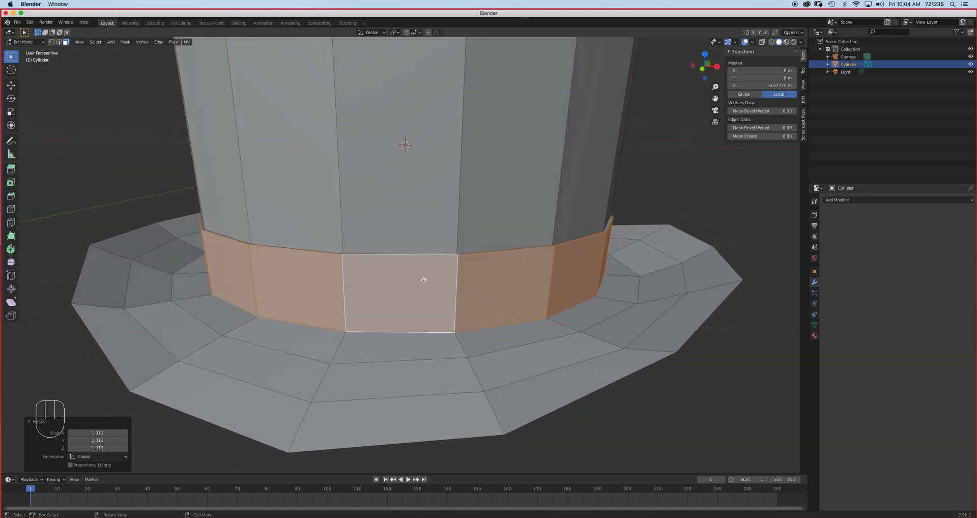
pyautogui.scroll(3, 423, 279)
pyautogui.moveTo(466, 295)
pyautogui.mouseDown(button='middle')
pyautogui.moveTo(471, 285)
pyautogui.moveTo(460, 287)
pyautogui.mouseUp(button='middle')
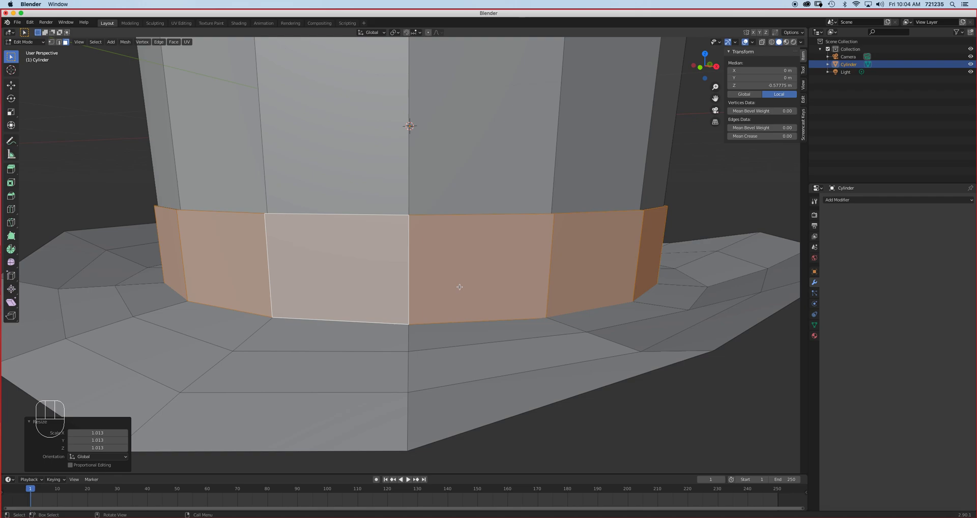
pyautogui.press('s')
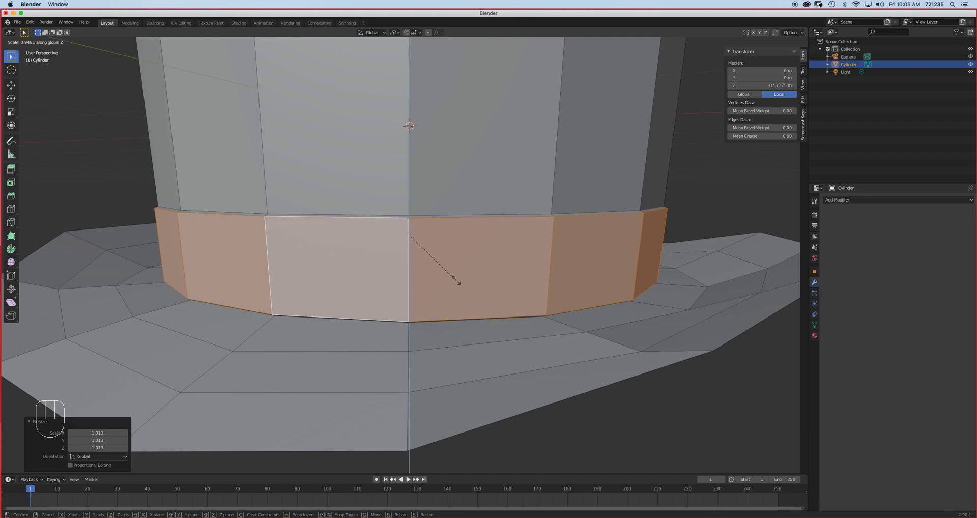
pyautogui.click(456, 279)
pyautogui.moveTo(454, 284); pyautogui.dragTo(497, 257, button='middle')
pyautogui.scroll(3, 438, 285)
pyautogui.scroll(-5, 438, 287)
# Add a Solidify modifier to the hat with a thickness of 0.04 m and Even Thickness enabled
pyautogui.press('Tab')
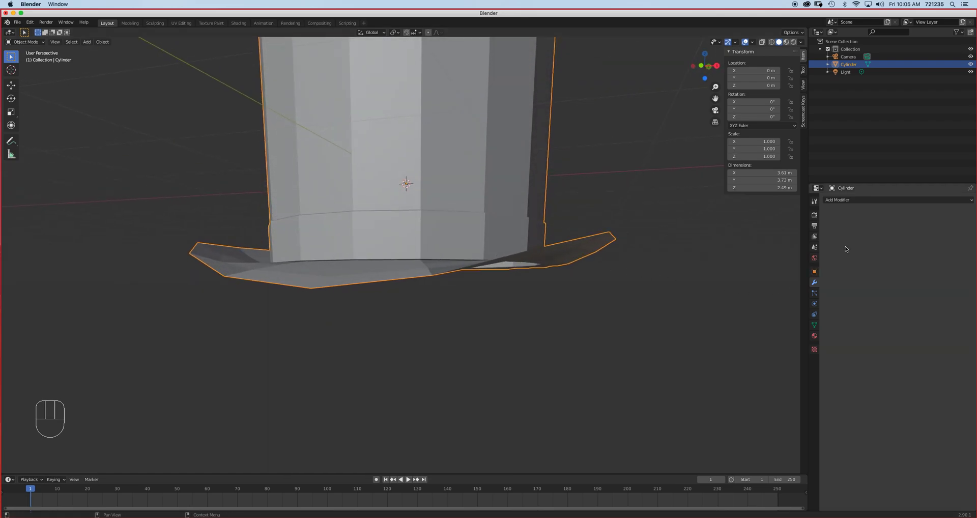
pyautogui.click(855, 199)
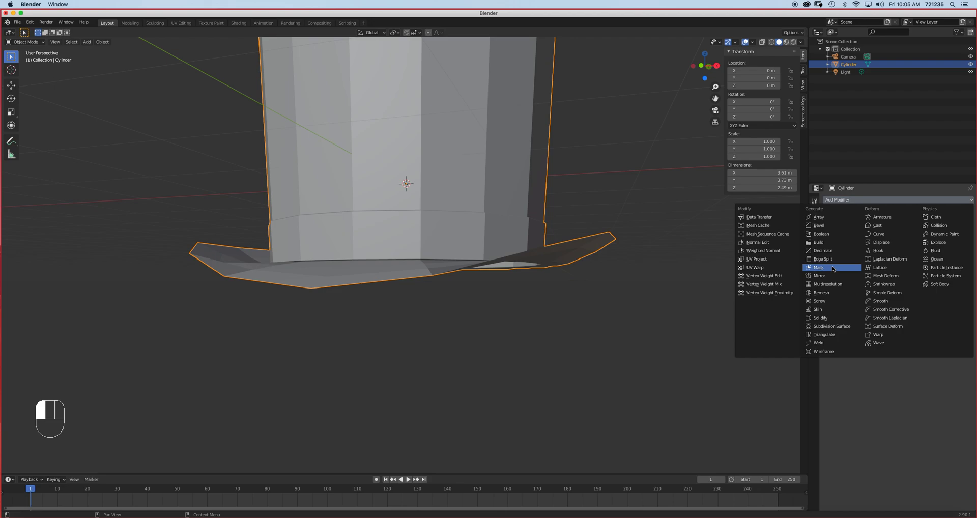
pyautogui.click(820, 318)
pyautogui.moveTo(515, 240); pyautogui.dragTo(541, 243, button='middle')
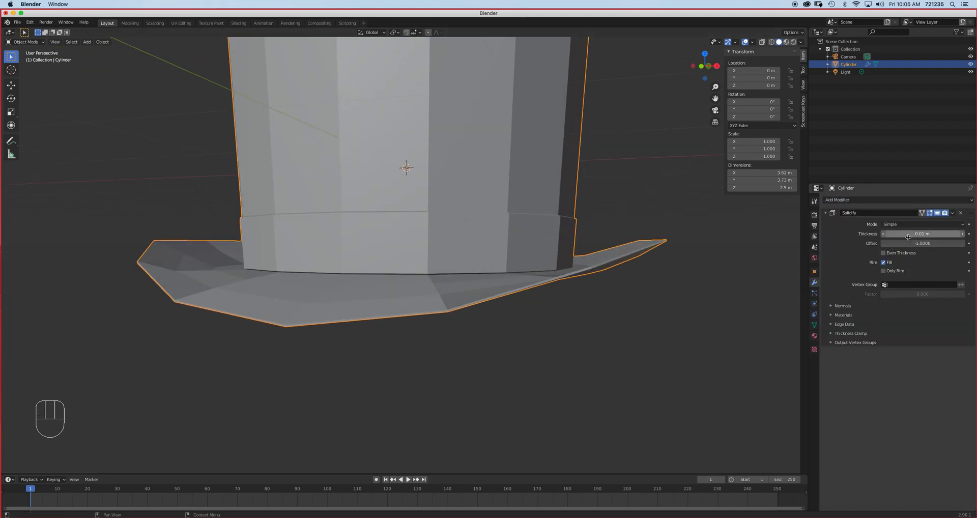
pyautogui.moveTo(903, 237); pyautogui.dragTo(922, 234)
pyautogui.moveTo(652, 279); pyautogui.dragTo(365, 233, button='middle')
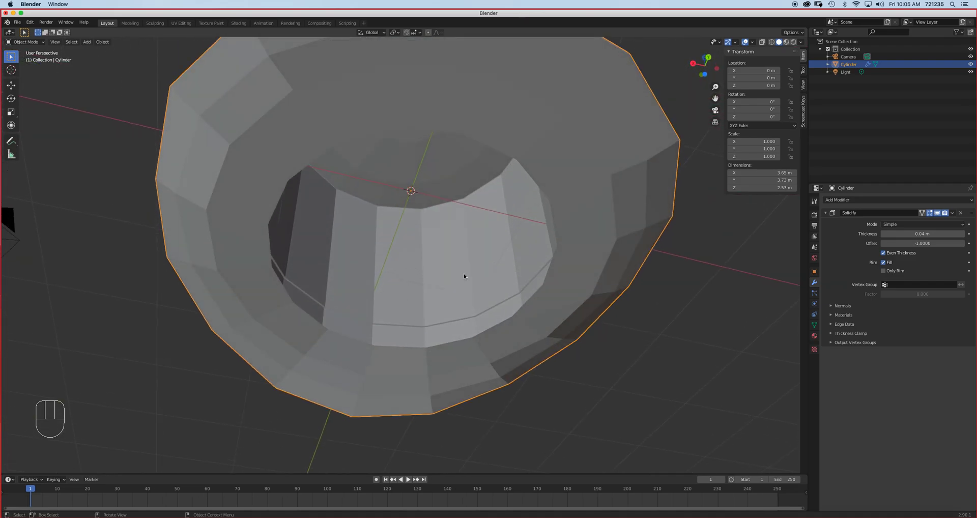
pyautogui.moveTo(431, 251); pyautogui.dragTo(514, 287, button='middle')
# Add a Subdivision Surface modifier to the hat and shade the object smooth
pyautogui.scroll(-5, 512, 287)
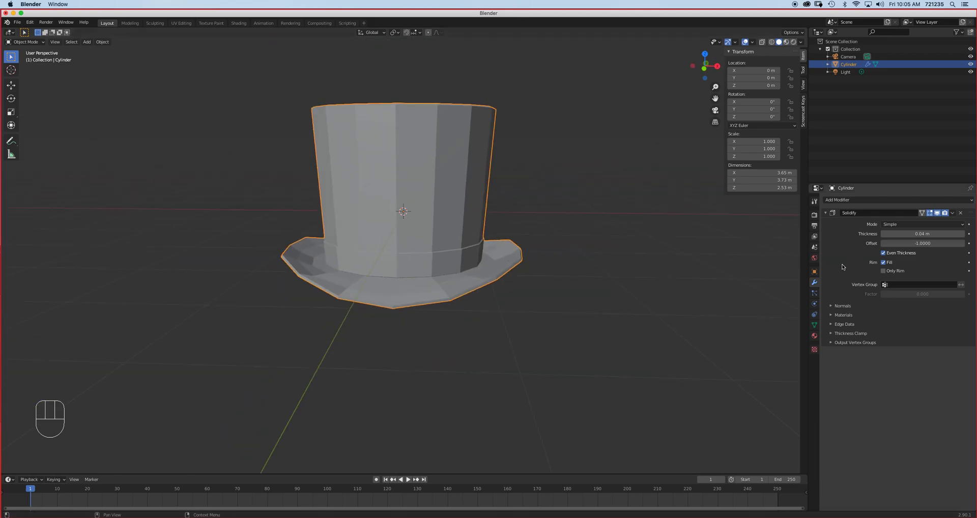
pyautogui.click(851, 202)
pyautogui.click(831, 327)
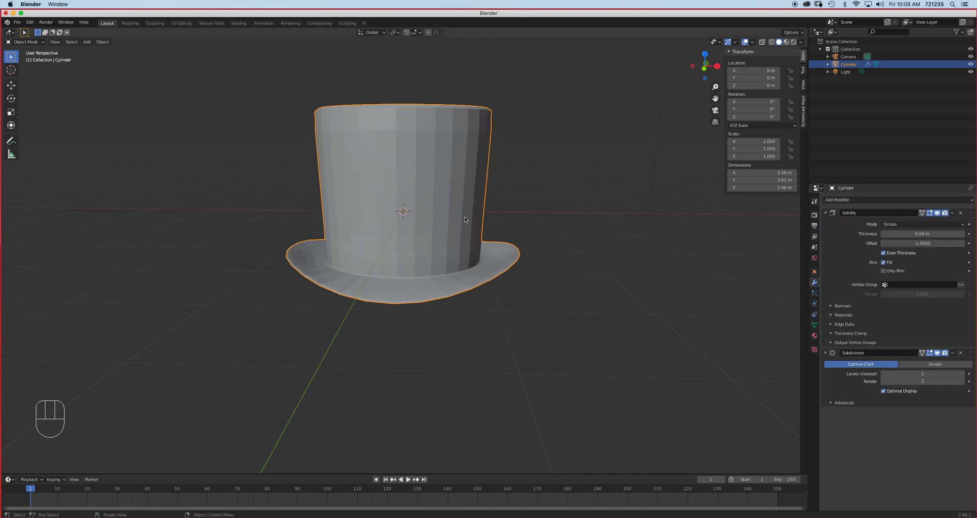
pyautogui.rightClick(436, 199)
pyautogui.click(437, 197)
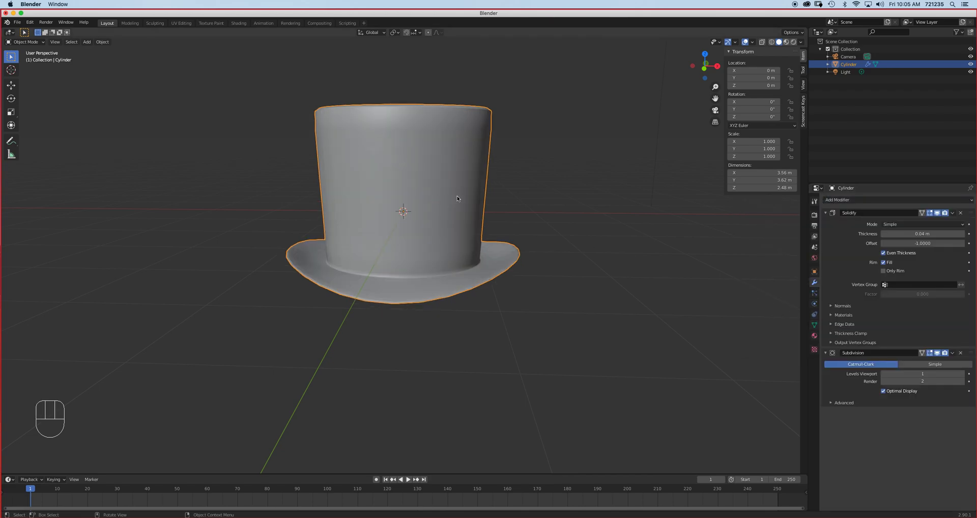
# Fit the edit cage to the subdivided surface and add a centred horizontal edge loop around the hat band
pyautogui.scroll(5, 457, 200)
pyautogui.moveTo(455, 222); pyautogui.dragTo(502, 249, button='middle')
pyautogui.press('Tab')
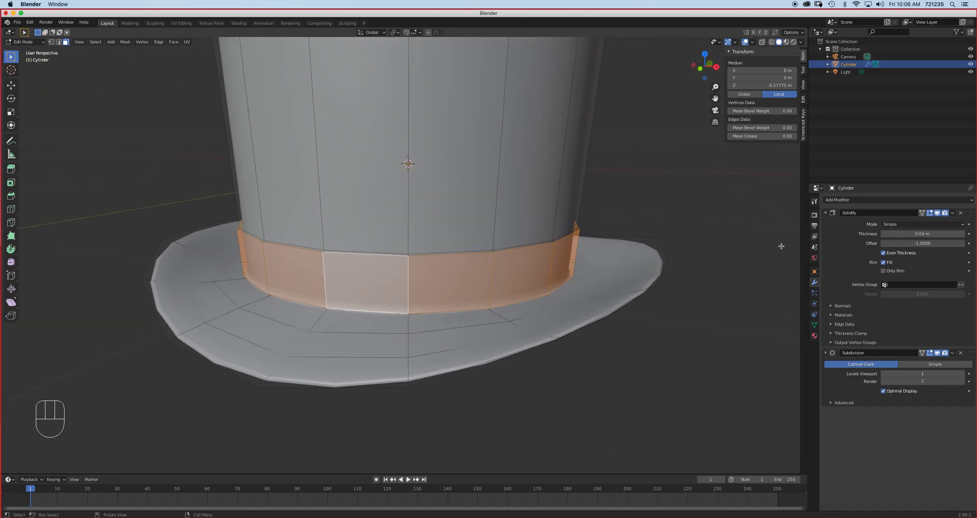
pyautogui.click(924, 355)
pyautogui.moveTo(529, 244); pyautogui.dragTo(474, 236, button='middle')
pyautogui.scroll(2, 488, 223)
pyautogui.hotkey('ctrl', 'r')
pyautogui.click(300, 315)
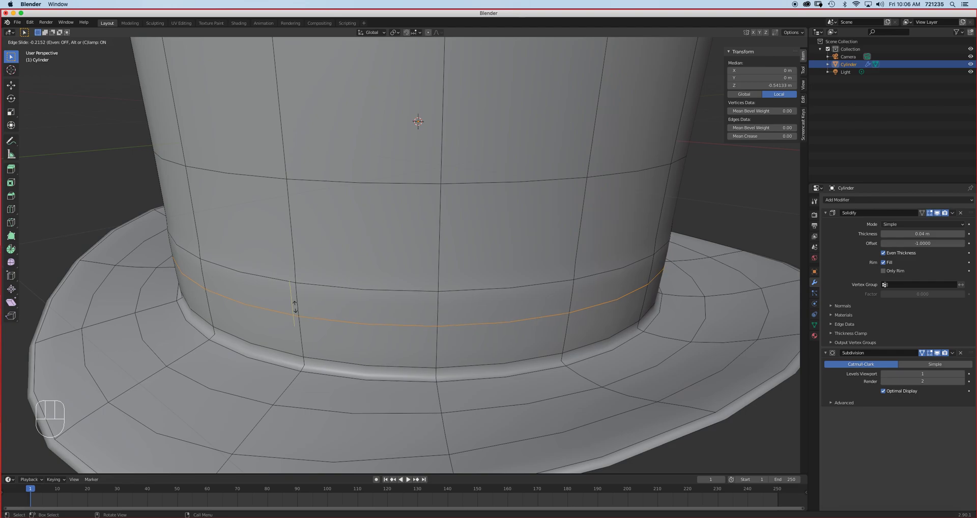
pyautogui.click(326, 311)
pyautogui.moveTo(349, 314); pyautogui.dragTo(381, 311, button='middle')
# Turn off the subdivided cage display and add an edge loop around the crown, slid down tight against the hat band's upper edge
pyautogui.click(921, 353)
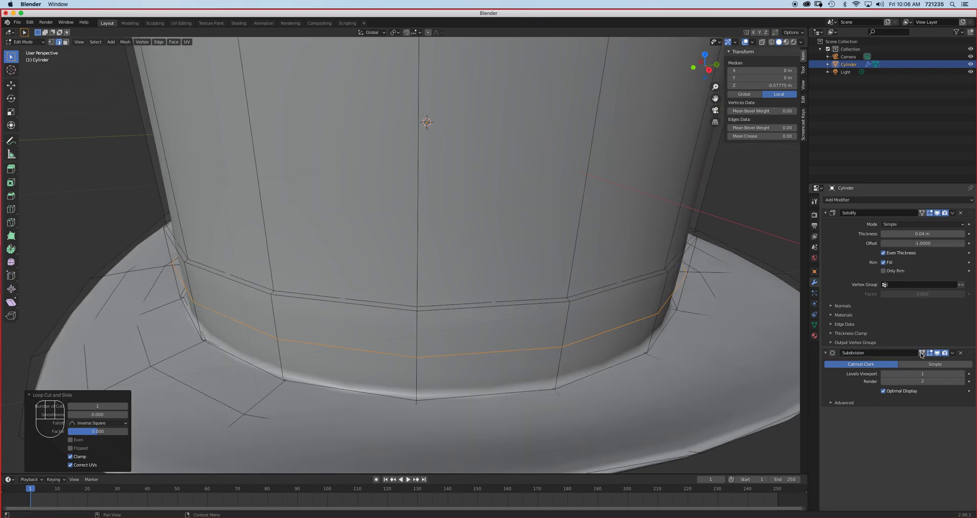
pyautogui.moveTo(487, 294); pyautogui.dragTo(453, 293, button='middle')
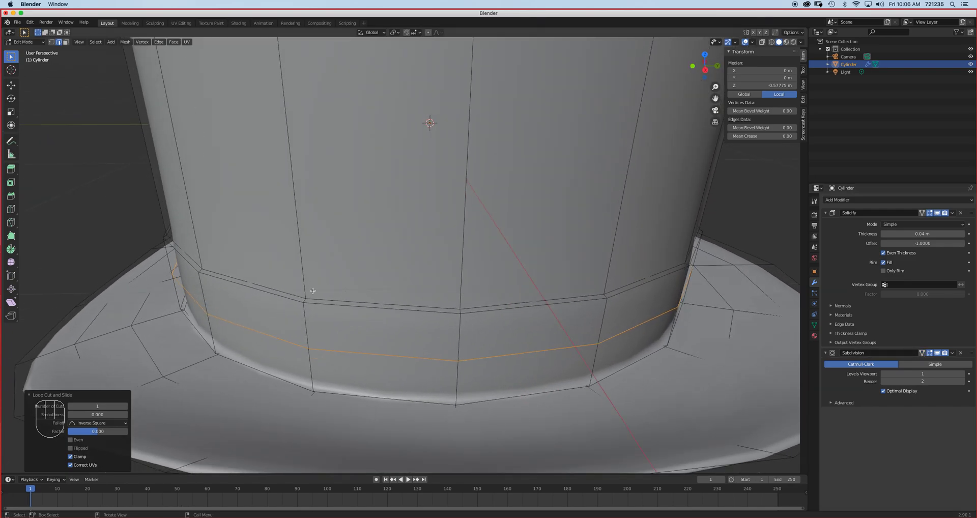
pyautogui.hotkey('ctrl', 'r')
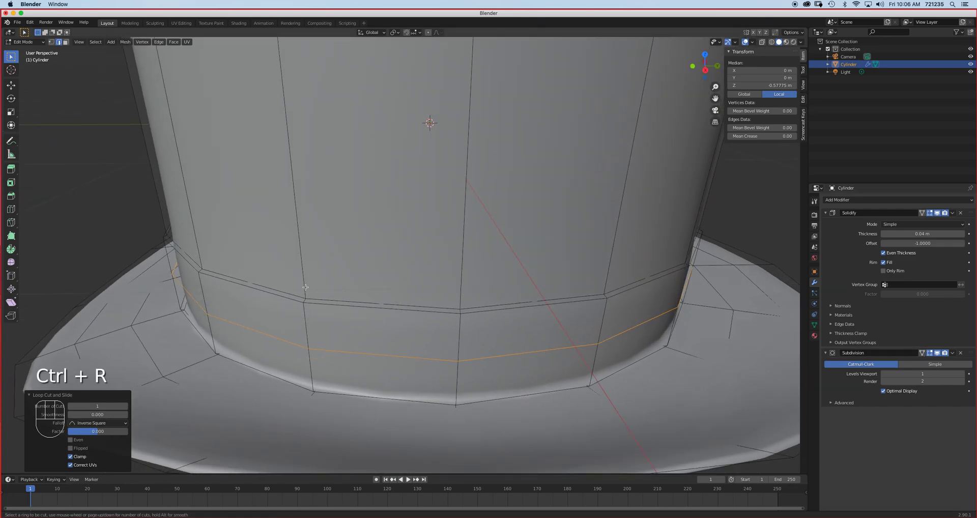
pyautogui.click(304, 231)
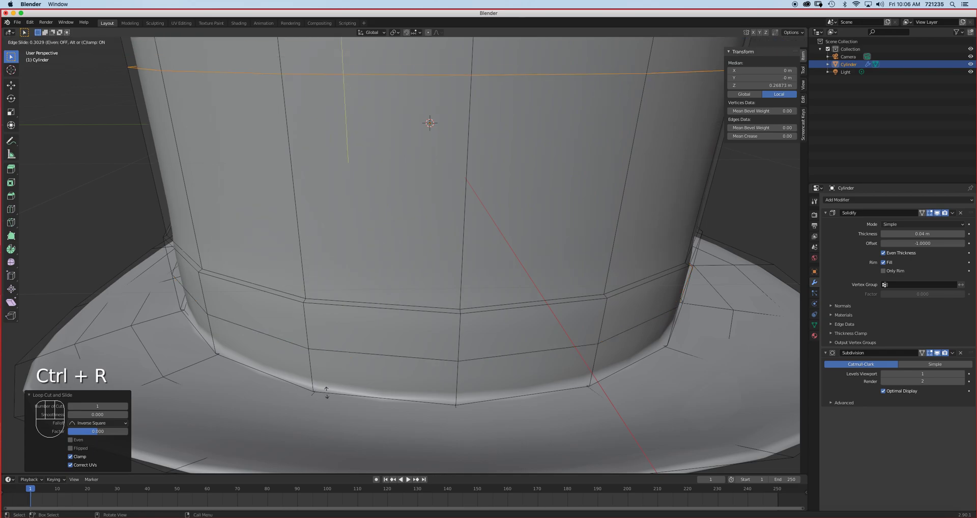
pyautogui.click(406, 274)
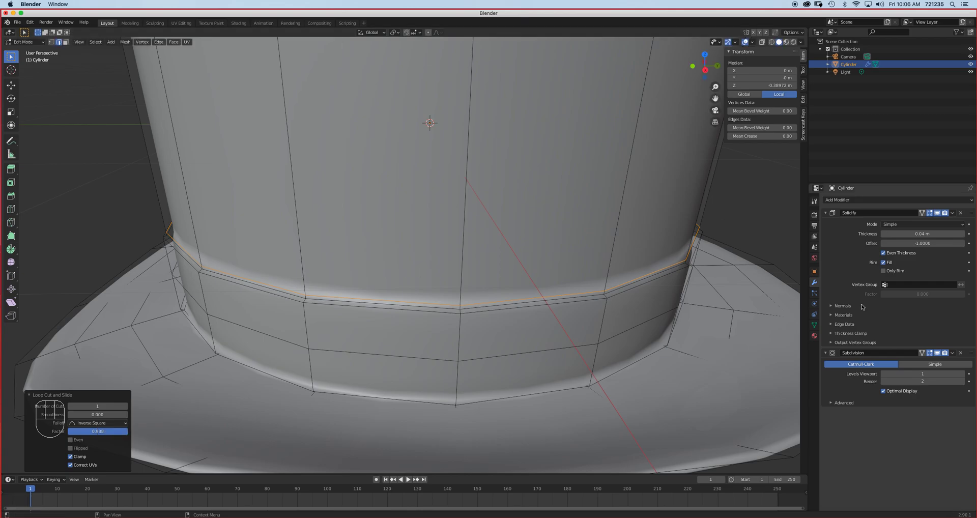
pyautogui.click(922, 353)
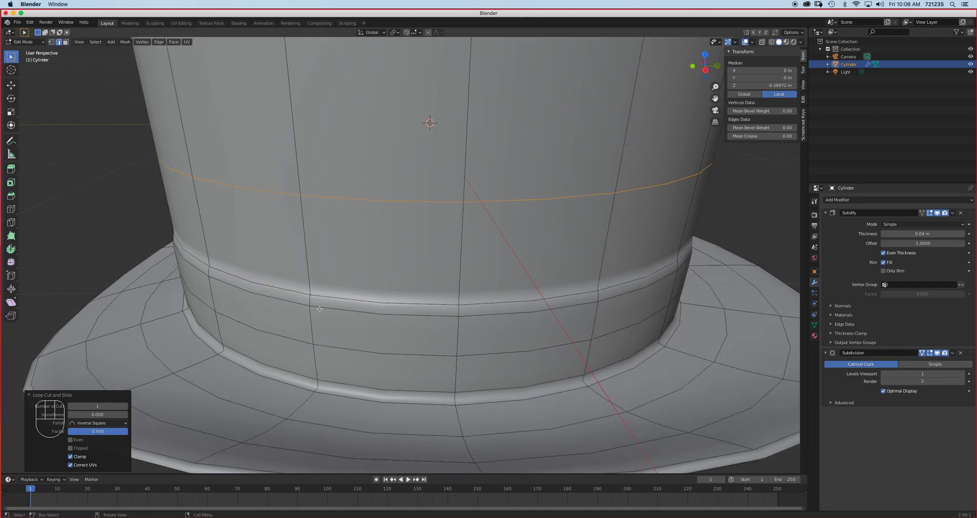
pyautogui.scroll(-5, 391, 298)
pyautogui.moveTo(414, 290); pyautogui.dragTo(413, 265, button='middle')
pyautogui.moveTo(413, 168); pyautogui.dragTo(455, 206, button='middle')
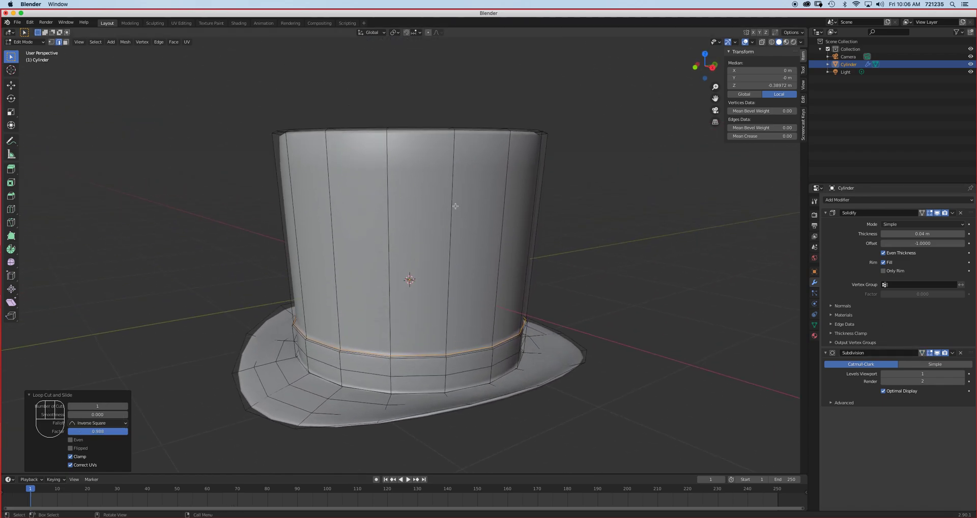
# Add an edge loop slid tight against the crown's top edge and another one centred around the crown
pyautogui.hotkey('ctrl', 'r')
pyautogui.click(452, 190)
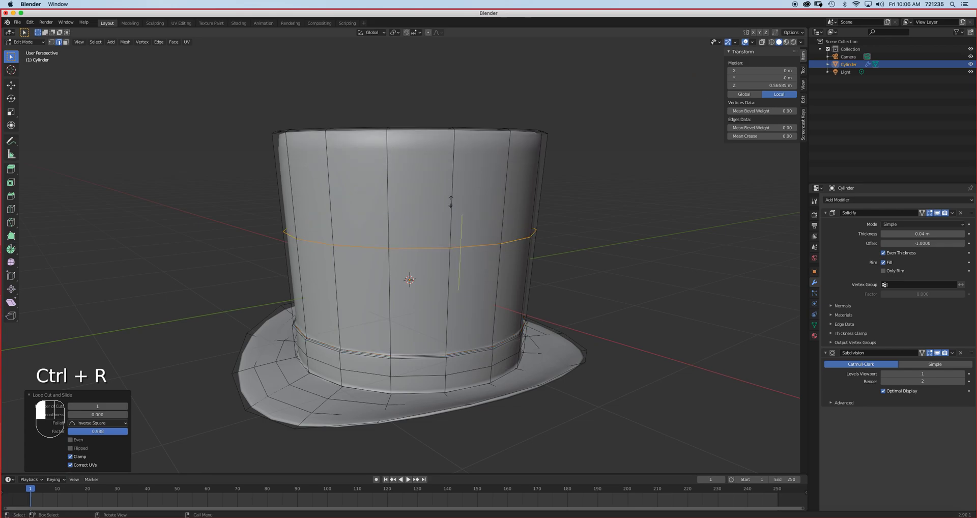
pyautogui.click(458, 101)
pyautogui.hotkey('ctrl', 'r')
pyautogui.click(447, 245)
pyautogui.rightClick(448, 245)
# Add an edge loop around the brim and slide it tight against the base of the hat band
pyautogui.keyDown('shift'); pyautogui.moveTo(448, 244); pyautogui.dragTo(447, 188, button='middle'); pyautogui.keyUp('shift')
pyautogui.scroll(8, 448, 187)
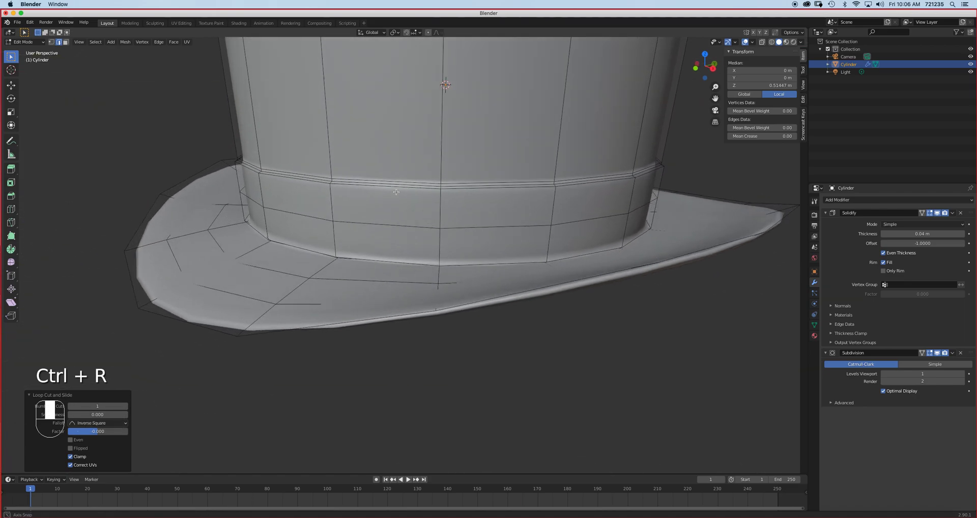
pyautogui.moveTo(394, 237); pyautogui.dragTo(397, 238, button='middle')
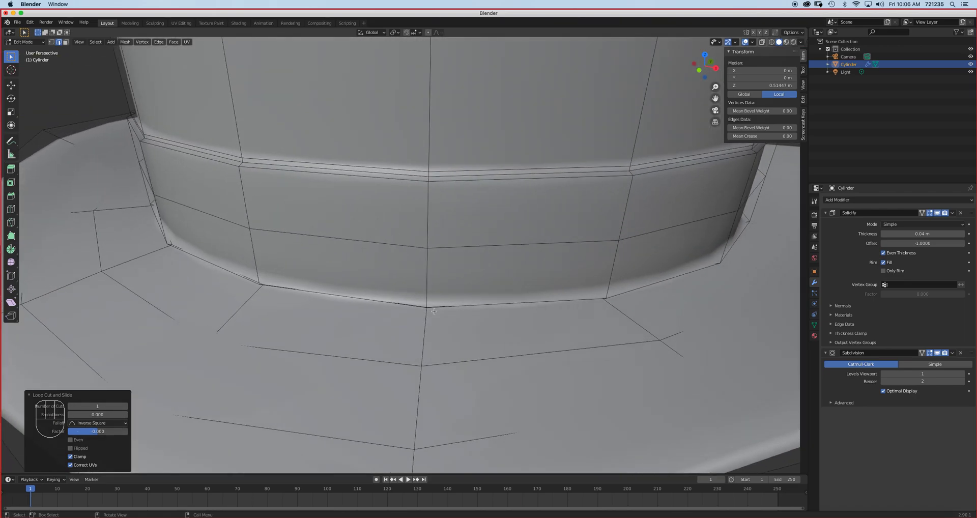
pyautogui.hotkey('ctrl', 'r')
pyautogui.click(423, 331)
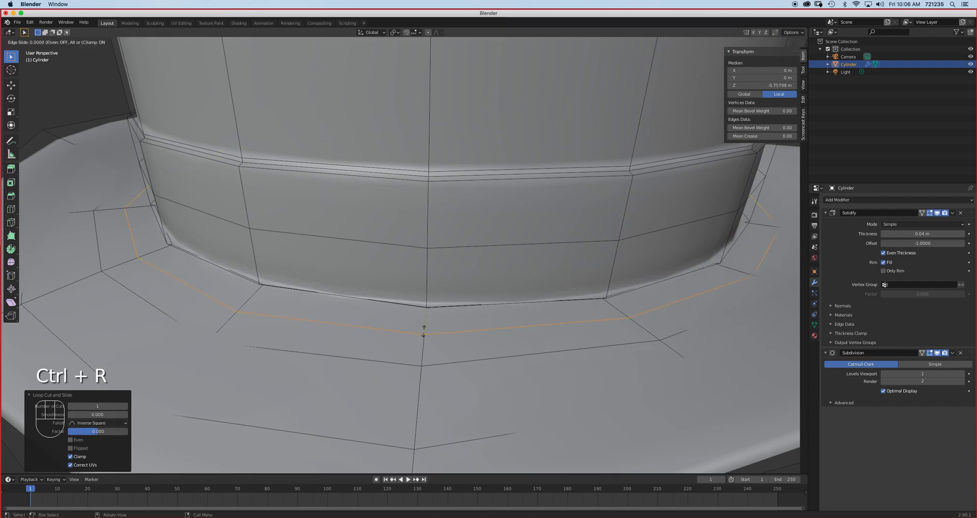
pyautogui.moveTo(434, 307); pyautogui.dragTo(436, 305)
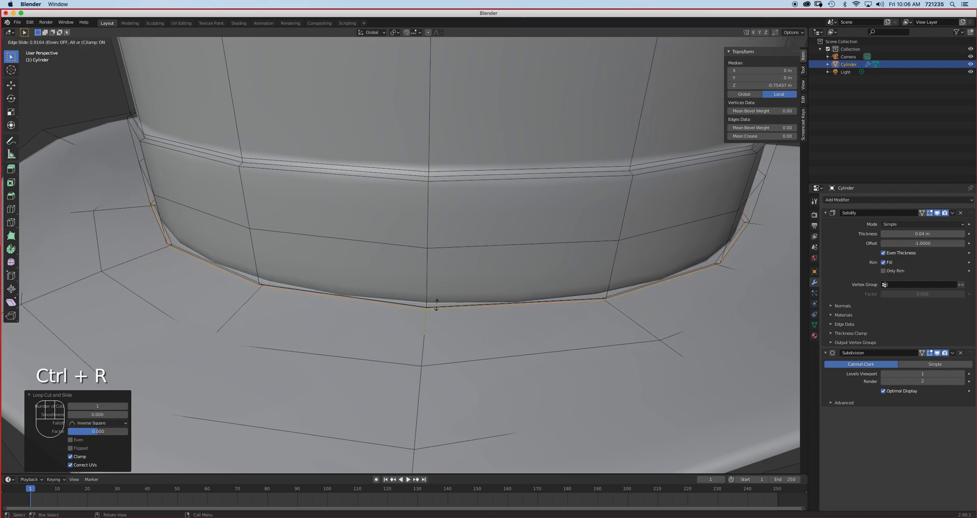
pyautogui.click(436, 304)
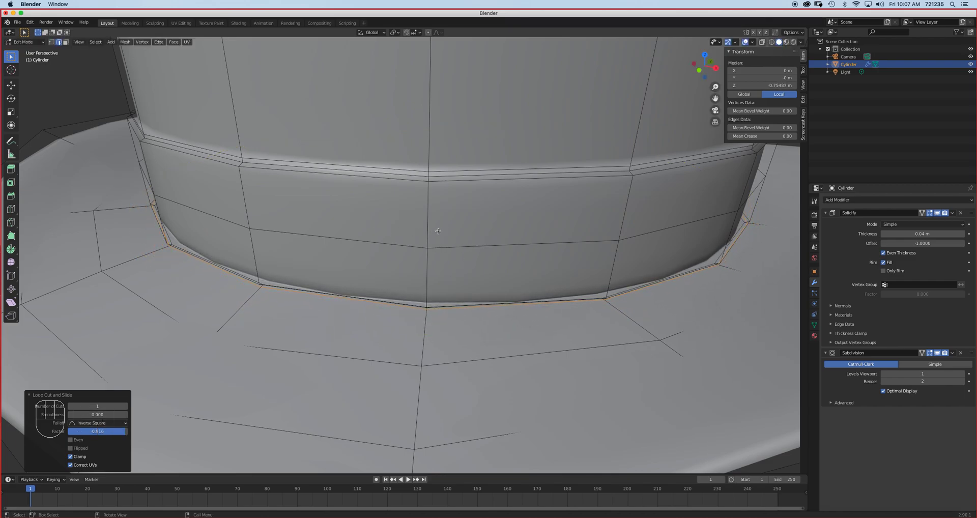
# Add an edge loop around the hat band, slid up close below its upper edge, and return to Object Mode
pyautogui.moveTo(432, 225)
pyautogui.mouseDown(button='middle')
pyautogui.moveTo(412, 233)
pyautogui.moveTo(419, 222)
pyautogui.mouseUp(button='middle')
pyautogui.hotkey('ctrl', 'r')
pyautogui.click(328, 179)
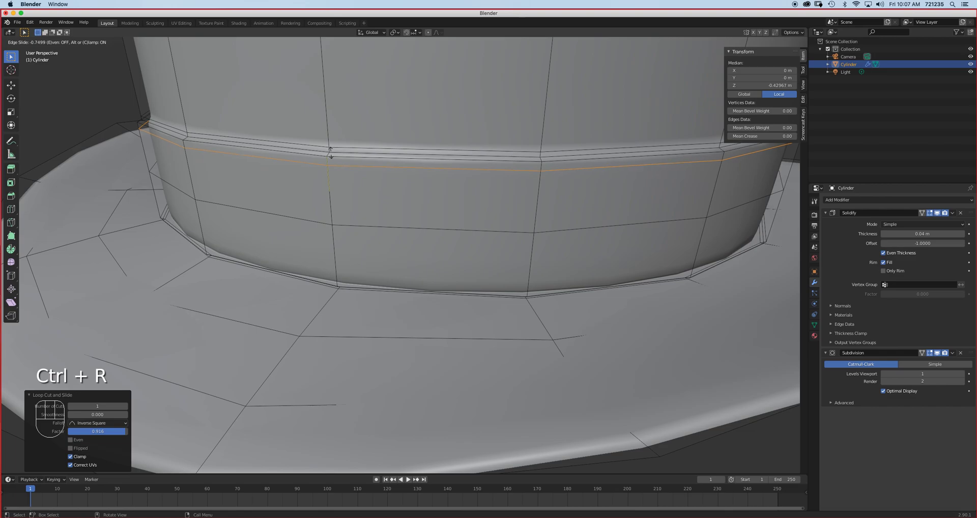
pyautogui.click(331, 152)
pyautogui.press('Tab')
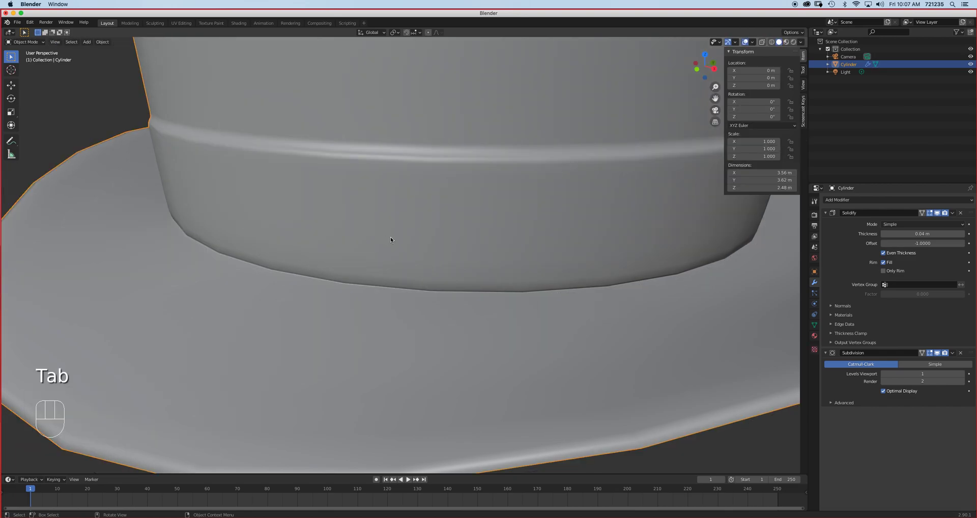
pyautogui.scroll(-5, 389, 237)
pyautogui.moveTo(405, 239); pyautogui.dragTo(427, 222, button='middle')
pyautogui.keyDown('shift'); pyautogui.moveTo(435, 205); pyautogui.dragTo(406, 248, button='middle'); pyautogui.keyUp('shift')
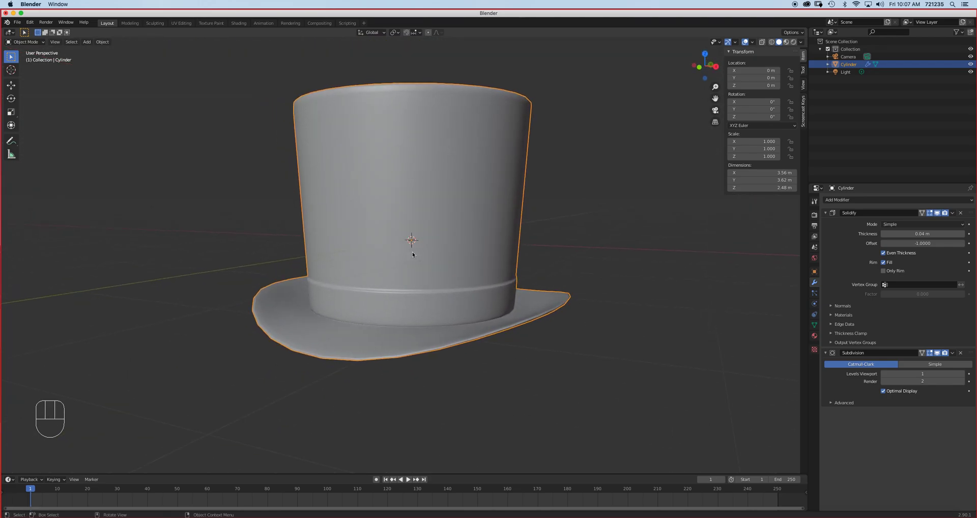
# Create a new material on the hat with a pure black base colour and show the viewport in material preview
pyautogui.click(814, 336)
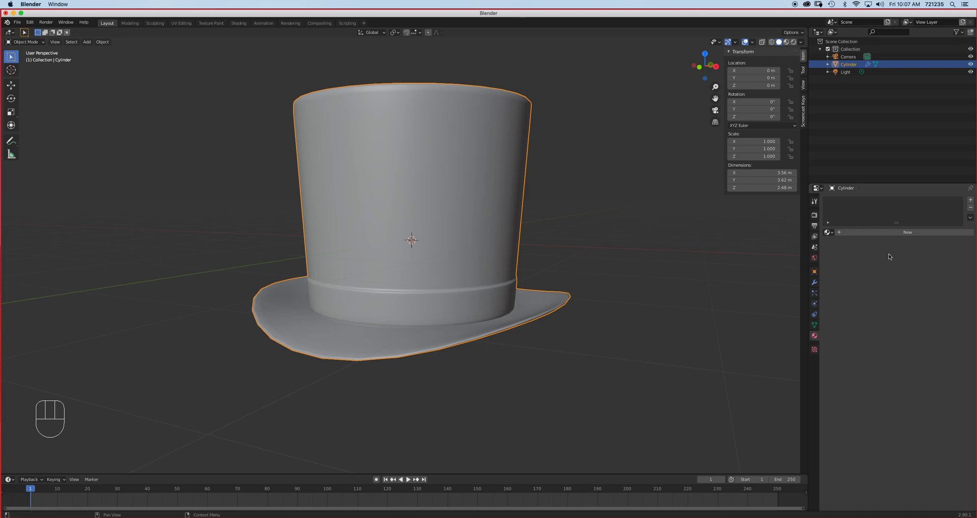
pyautogui.click(892, 232)
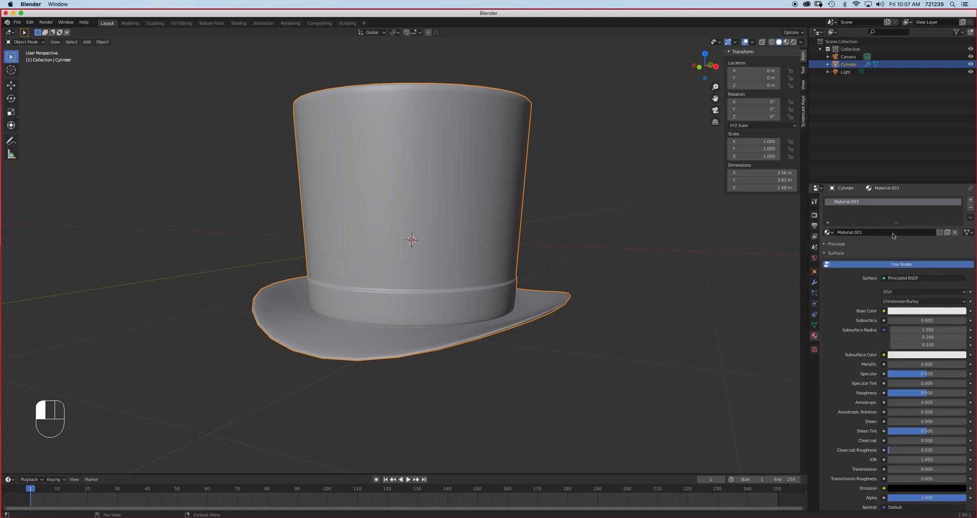
pyautogui.click(924, 310)
pyautogui.moveTo(963, 209); pyautogui.dragTo(960, 247)
pyautogui.click(786, 41)
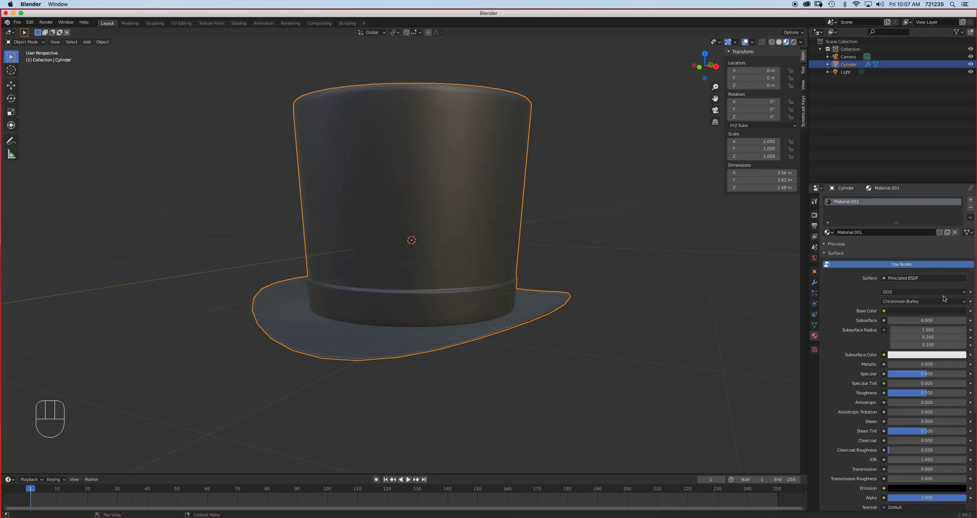
pyautogui.click(924, 311)
pyautogui.click(964, 252)
pyautogui.moveTo(964, 252); pyautogui.dragTo(962, 262)
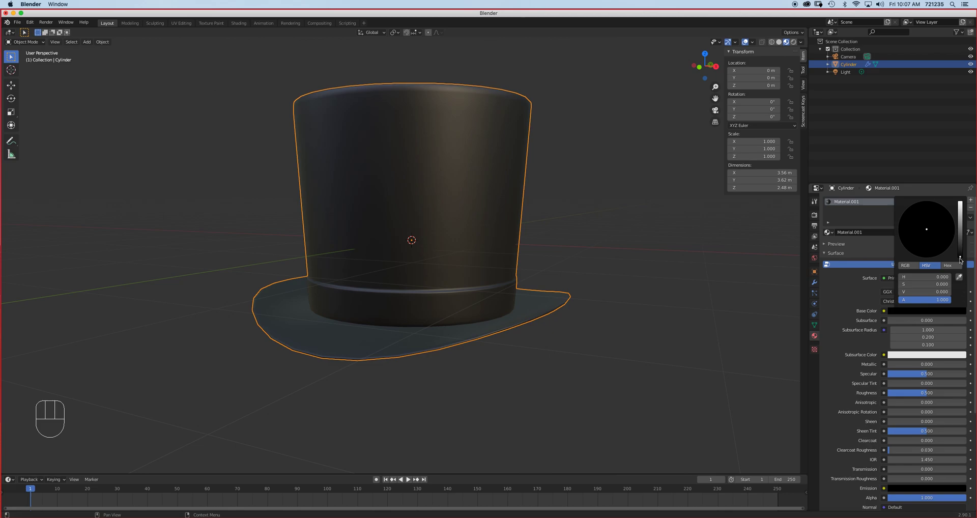
# Set the black hat material's roughness to about 0.91 and its sheen to 0.246
pyautogui.moveTo(926, 393); pyautogui.dragTo(960, 392)
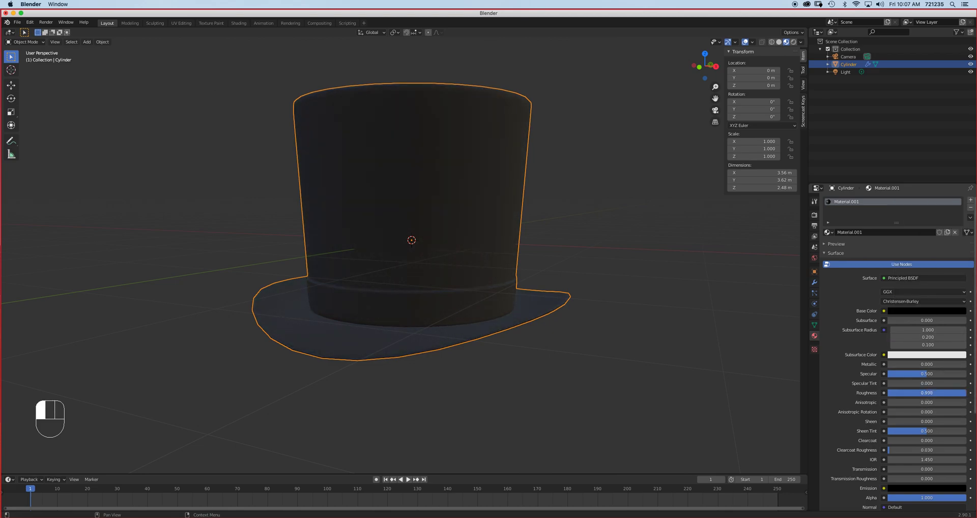
pyautogui.scroll(2, 465, 244)
pyautogui.scroll(-2, 460, 240)
pyautogui.keyDown('shift'); pyautogui.moveTo(460, 240); pyautogui.dragTo(514, 235, button='middle'); pyautogui.keyUp('shift')
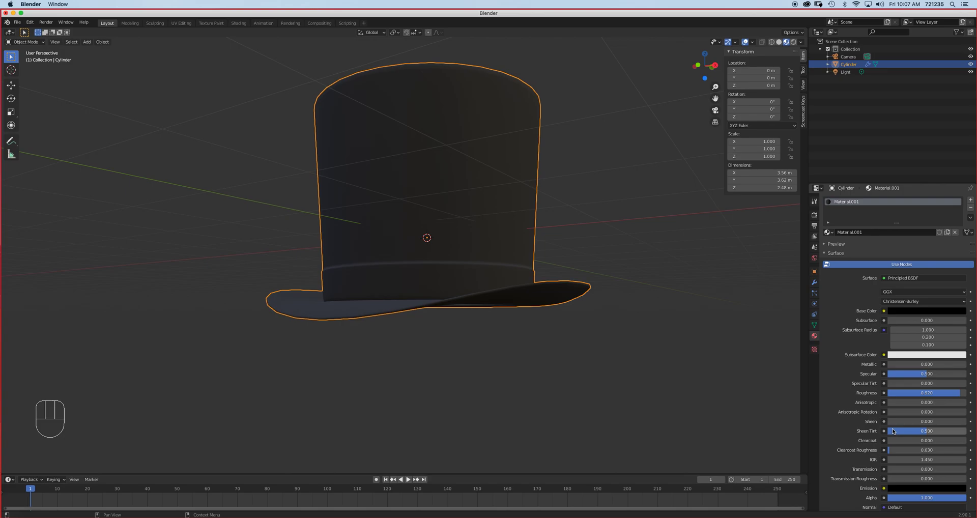
pyautogui.moveTo(893, 422); pyautogui.dragTo(908, 421)
pyautogui.moveTo(442, 277); pyautogui.dragTo(446, 281, button='middle')
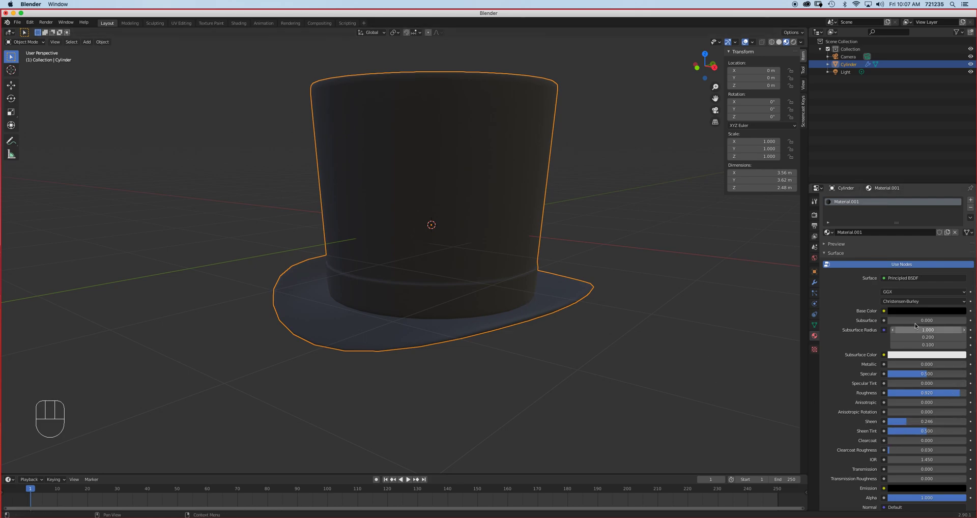
pyautogui.keyDown('shift'); pyautogui.moveTo(464, 235); pyautogui.dragTo(465, 250, button='middle'); pyautogui.keyUp('shift')
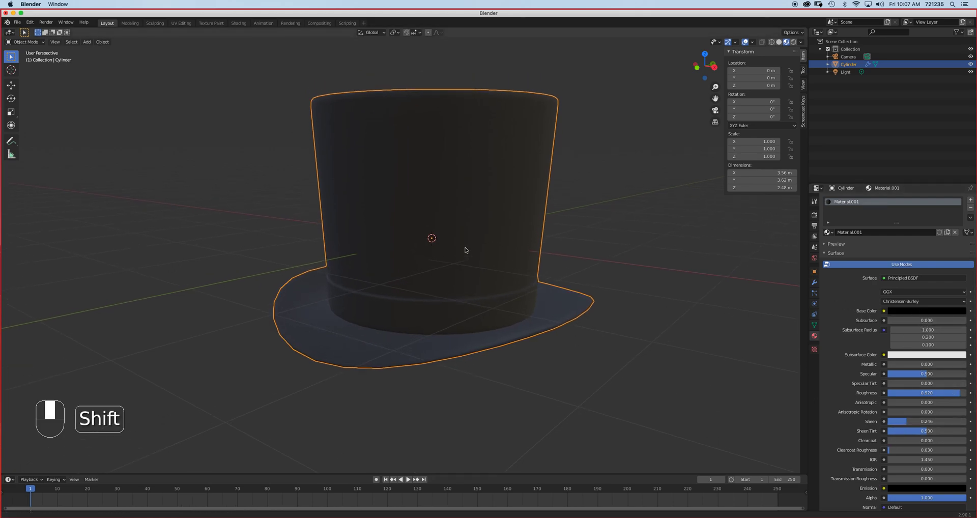
# In Edit Mode, select both face rings of the hat band and grow the selection to include the band's narrow border faces
pyautogui.press('Tab')
pyautogui.scroll(2, 414, 295)
pyautogui.moveTo(415, 326); pyautogui.dragTo(414, 279, button='middle')
pyautogui.scroll(2, 419, 319)
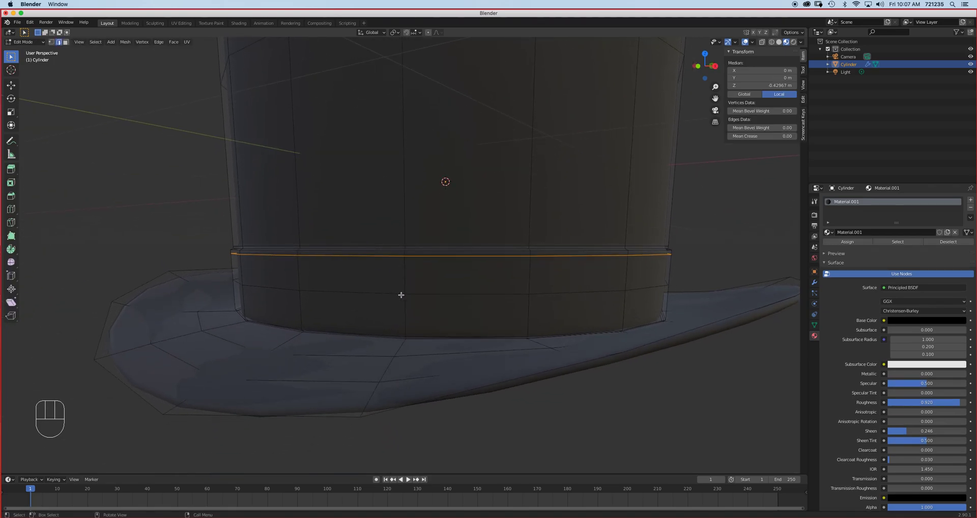
pyautogui.press('3')
pyautogui.click(407, 279)
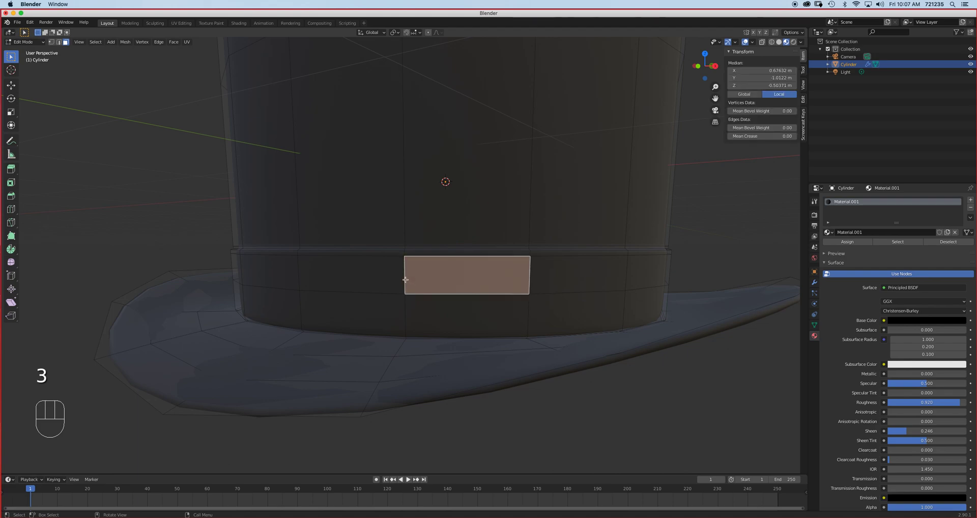
pyautogui.keyDown('alt'); pyautogui.keyDown('shift'); pyautogui.click(403, 279); pyautogui.keyUp('shift'); pyautogui.keyUp('alt')
pyautogui.keyDown('alt'); pyautogui.keyDown('shift'); pyautogui.click(402, 307); pyautogui.keyUp('shift'); pyautogui.keyUp('alt')
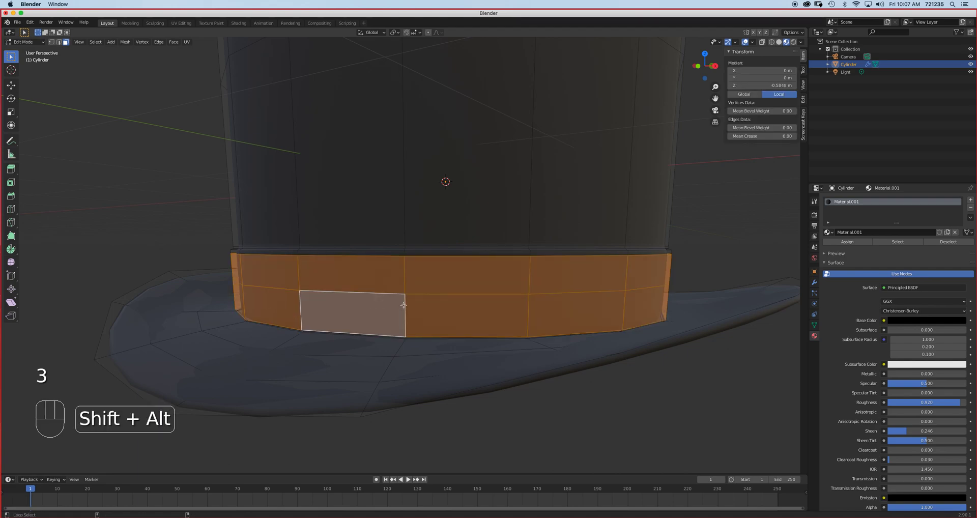
pyautogui.press('ctrl+KP_Add')
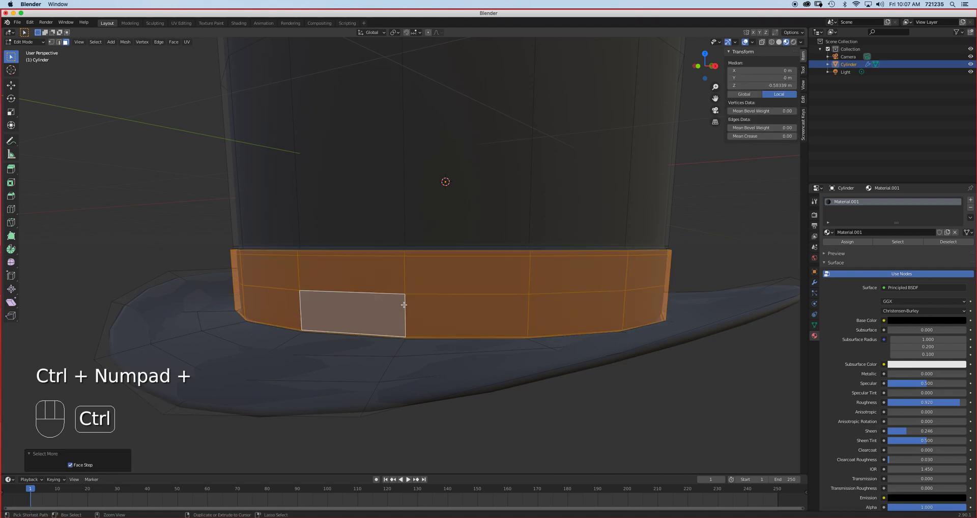
pyautogui.press('ctrl+KP_Add')
pyautogui.moveTo(423, 275); pyautogui.dragTo(409, 295, button='middle')
pyautogui.moveTo(405, 333); pyautogui.dragTo(428, 301, button='middle')
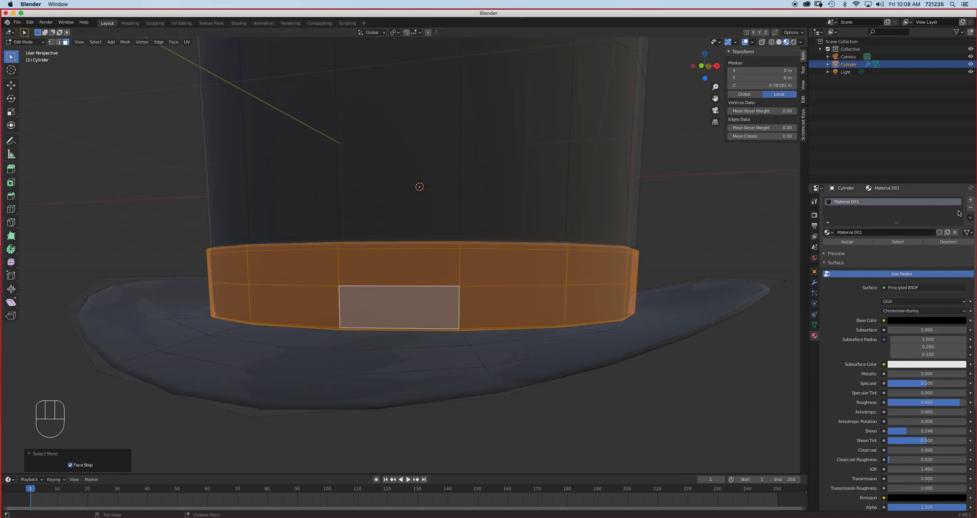
# Rename the hat's black material to "Hat"
pyautogui.doubleClick(850, 204)
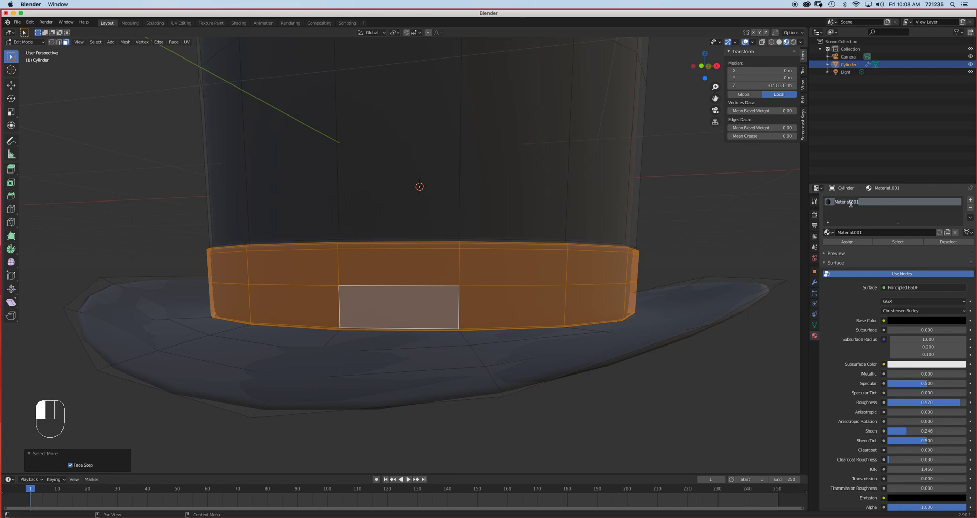
pyautogui.write('H')
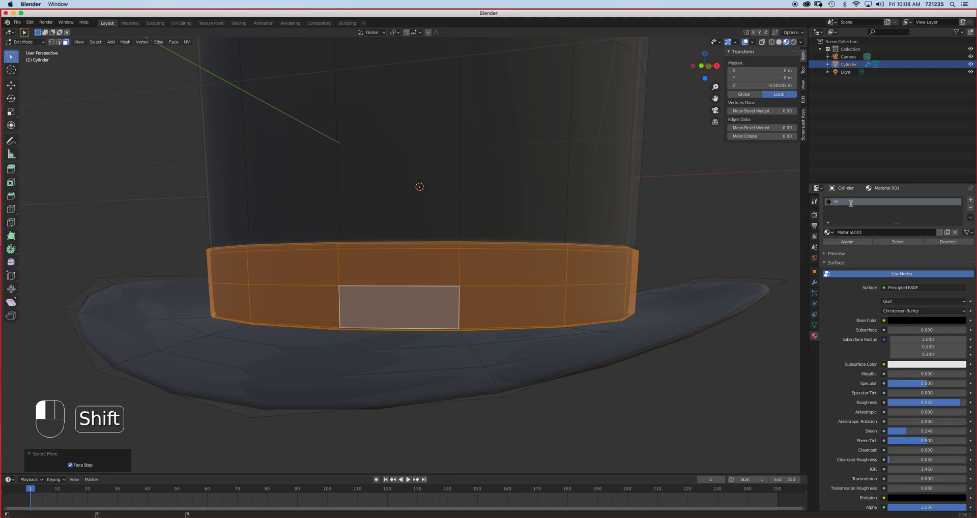
pyautogui.write('at')
# Add a second material named "Hat Band" and assign it to the selected band faces
pyautogui.click(970, 200)
pyautogui.click(899, 247)
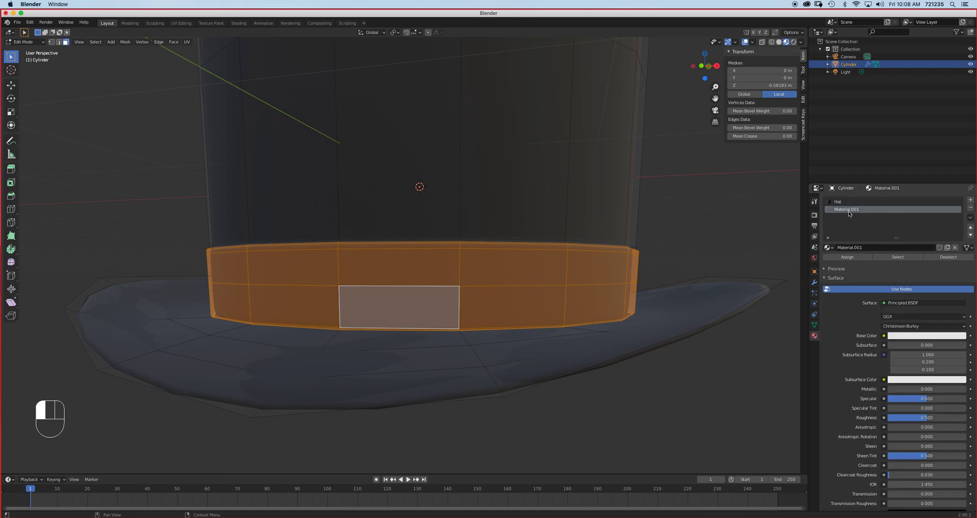
pyautogui.press('shift')
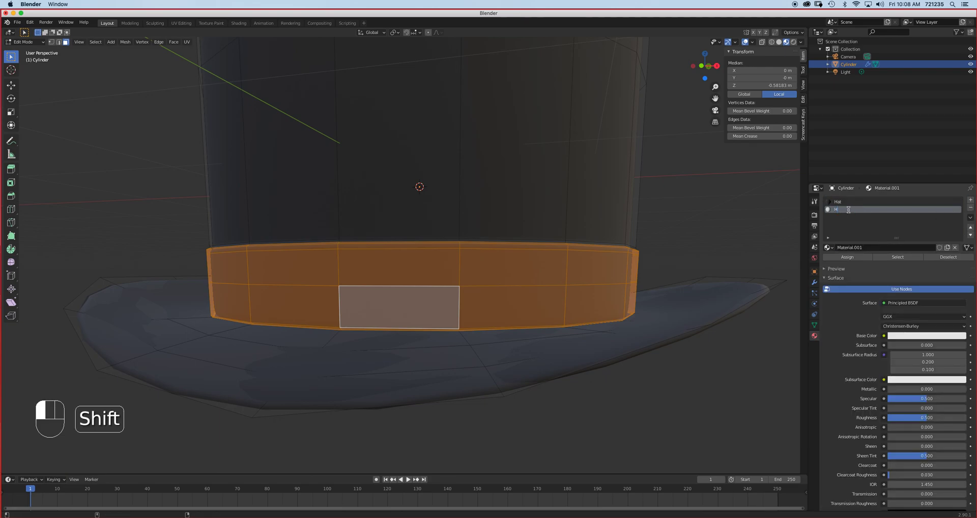
pyautogui.write('a')
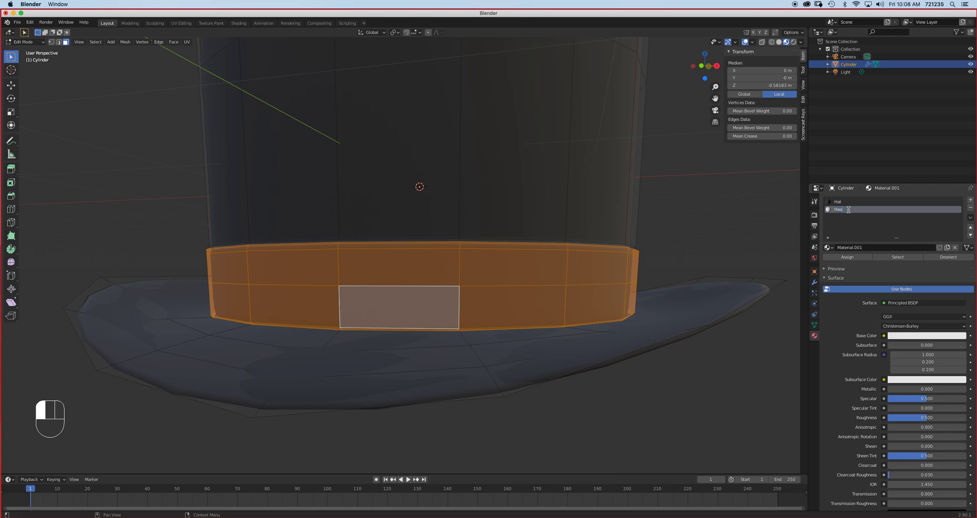
pyautogui.write('t Band')
pyautogui.click(849, 257)
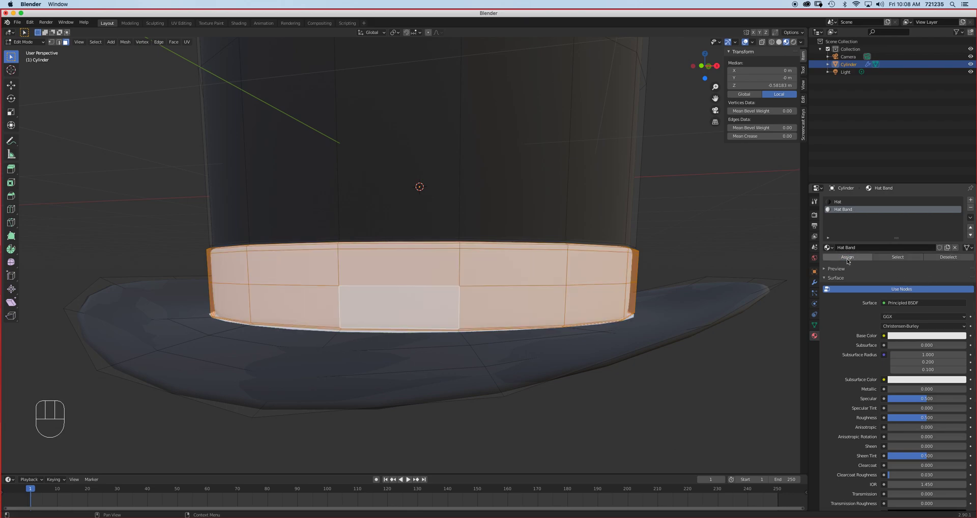
# Give the Hat Band material a saturated red base colour and a roughness of 0.046, and return to Object Mode
pyautogui.click(915, 337)
pyautogui.moveTo(928, 263); pyautogui.dragTo(922, 282)
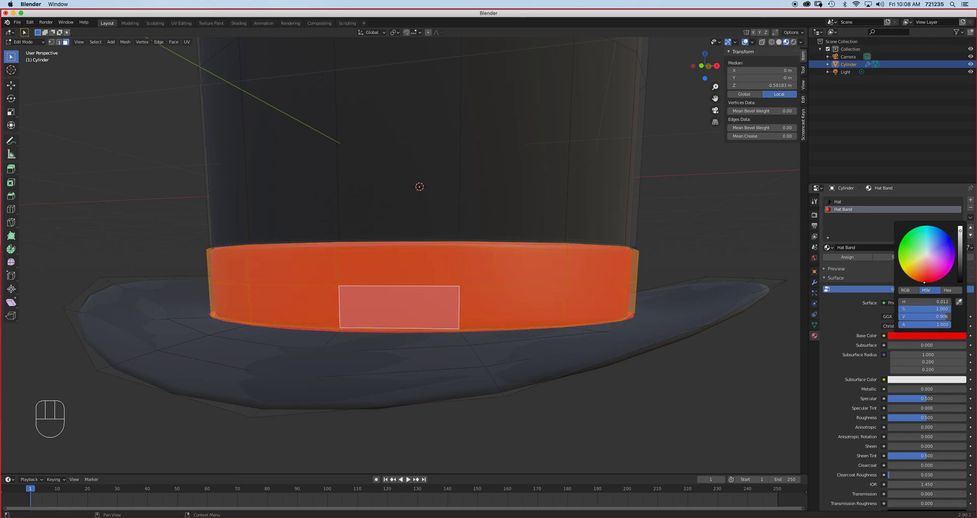
pyautogui.moveTo(894, 417); pyautogui.dragTo(857, 417)
pyautogui.press('Tab')
pyautogui.scroll(-3, 513, 296)
pyautogui.scroll(3, 481, 279)
pyautogui.moveTo(481, 278); pyautogui.dragTo(465, 287, button='middle')
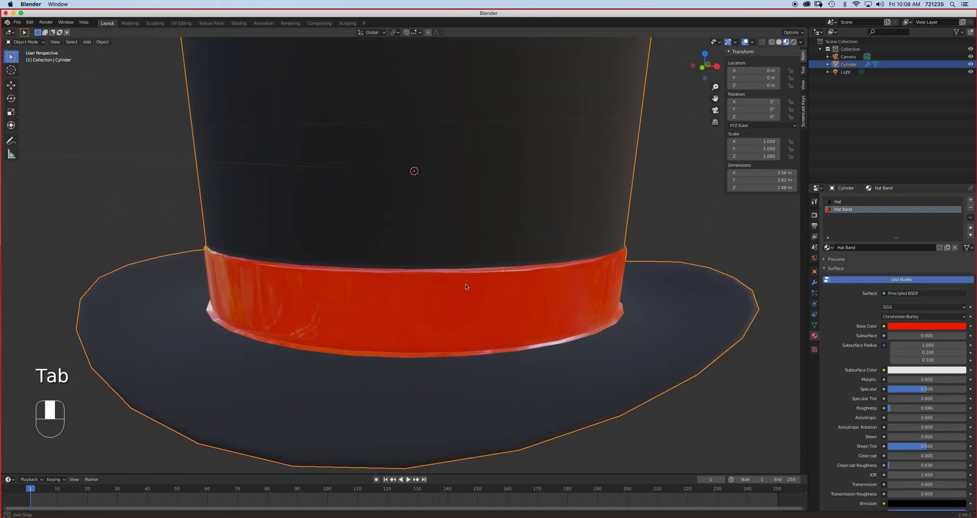
pyautogui.scroll(2, 415, 313)
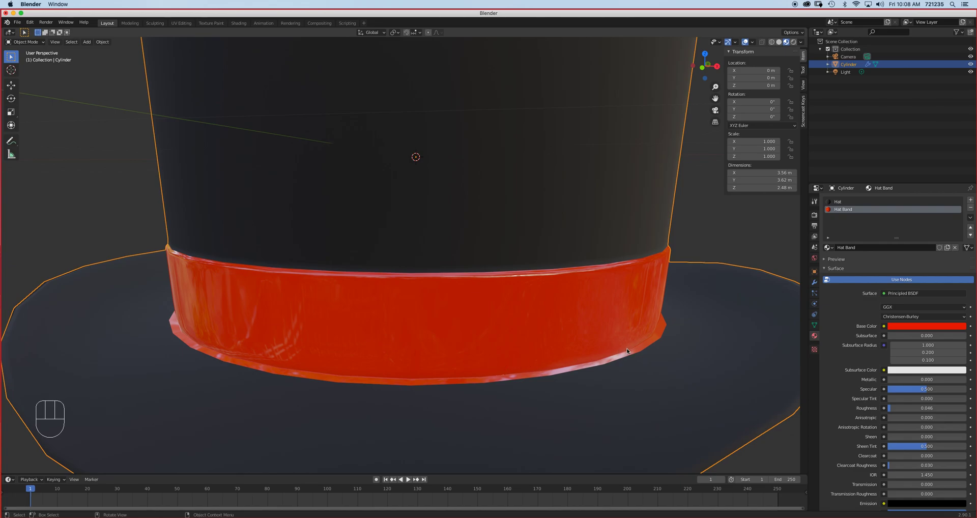
# Add another edge loop on the brim beside the red band, slid tight against the band's base, and leave Edit Mode
pyautogui.press('Tab')
pyautogui.moveTo(558, 358); pyautogui.dragTo(534, 216, button='middle')
pyautogui.scroll(3, 442, 356)
pyautogui.click(357, 306)
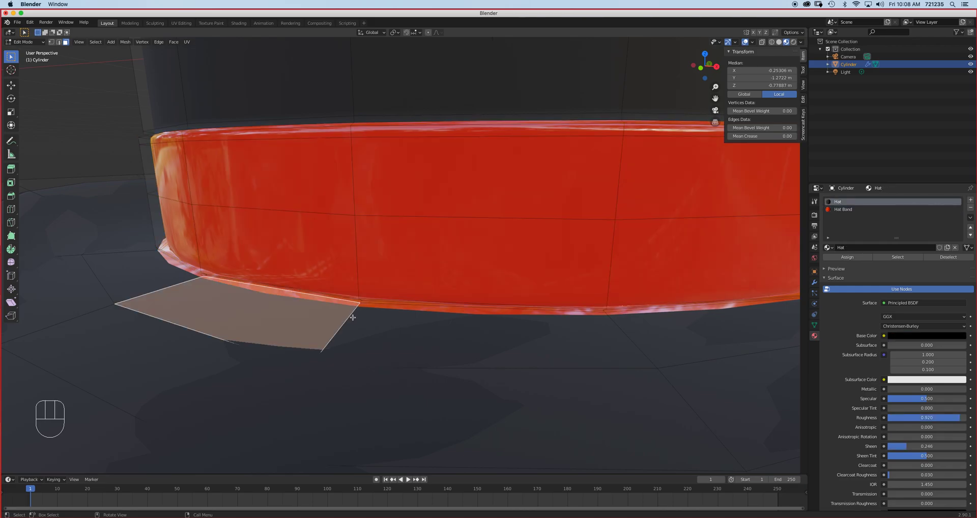
pyautogui.hotkey('ctrl', 'r')
pyautogui.click(355, 314)
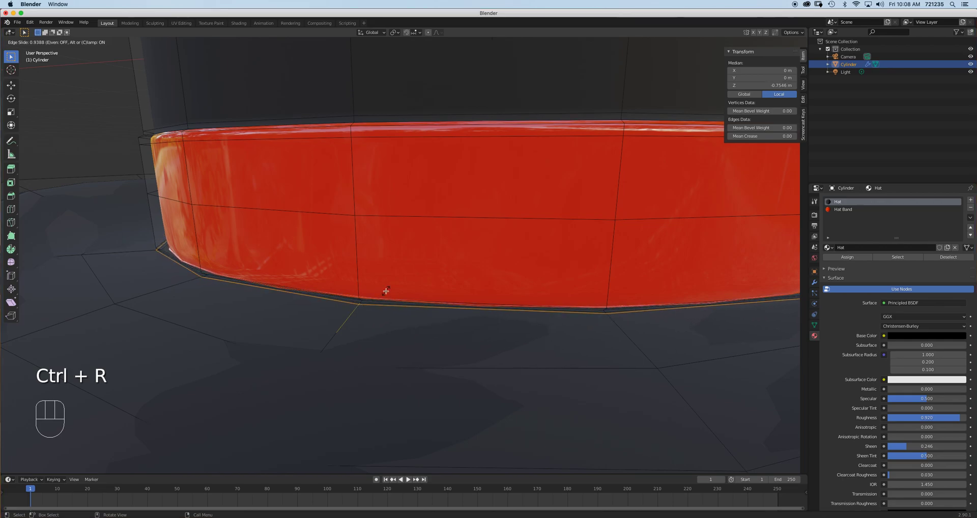
pyautogui.click(382, 290)
pyautogui.press('Tab')
# Examine the coloured hat from the side and underneath, including the band's lower edge and the inside
pyautogui.scroll(2, 452, 281)
pyautogui.scroll(-6, 453, 279)
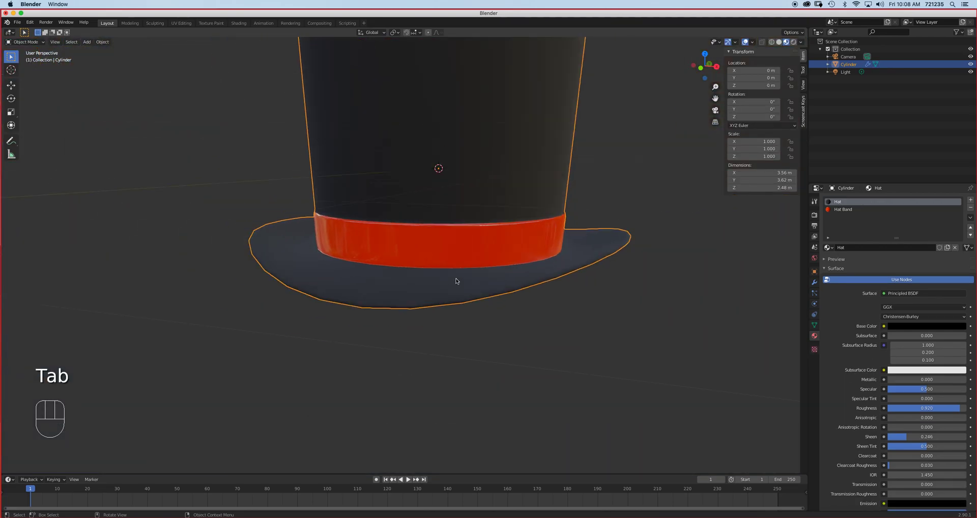
pyautogui.scroll(3, 468, 295)
pyautogui.moveTo(481, 311); pyautogui.dragTo(465, 248, button='middle')
pyautogui.scroll(-2, 467, 248)
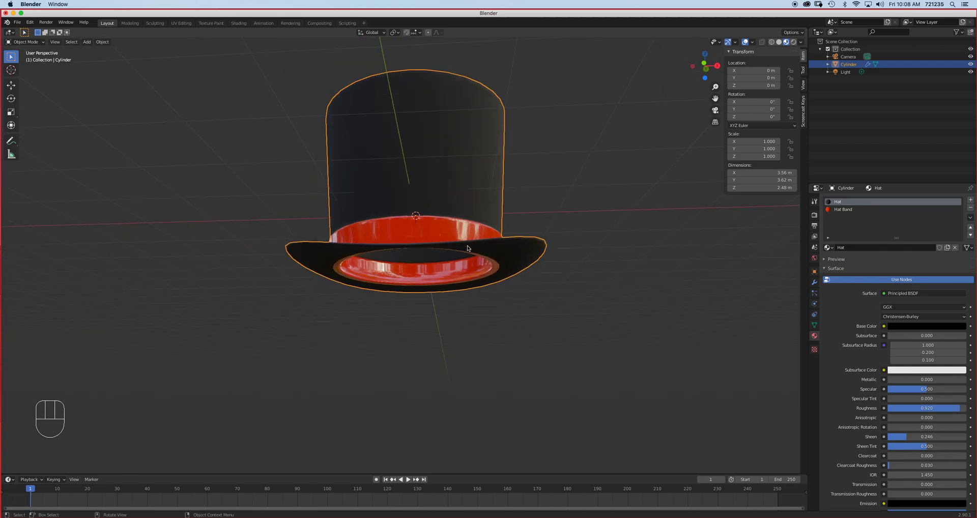
pyautogui.moveTo(575, 265); pyautogui.dragTo(434, 270, button='middle')
pyautogui.scroll(2, 437, 271)
# Save the scene to the Desktop as "Top Hat.blend"
pyautogui.click(17, 23)
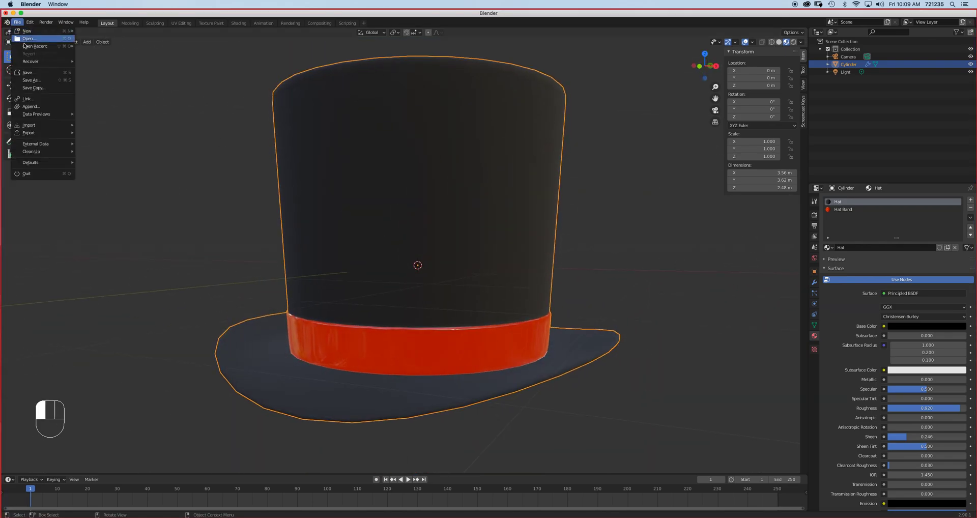
pyautogui.click(31, 79)
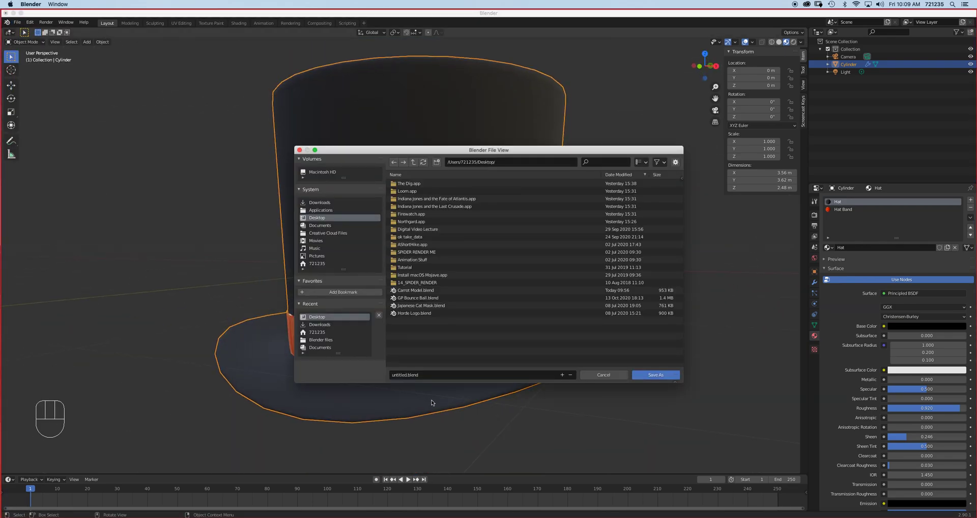
pyautogui.click(402, 375)
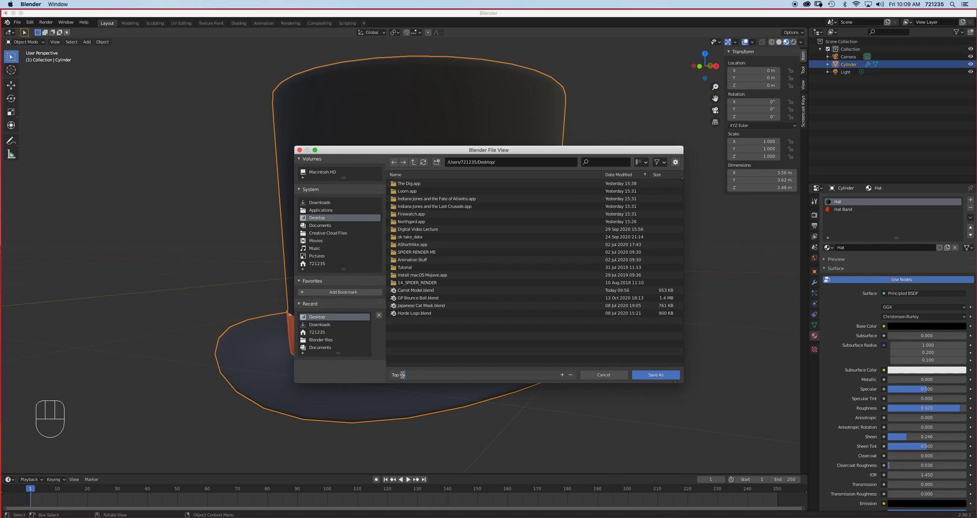
pyautogui.click(644, 376)
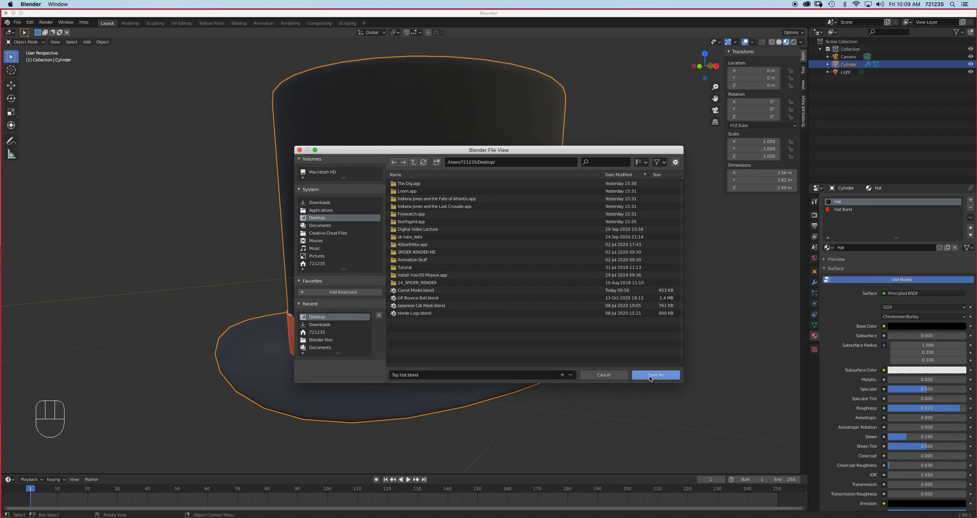
pyautogui.click(650, 375)
pyautogui.scroll(-2, 501, 336)
pyautogui.moveTo(456, 312)
pyautogui.mouseDown(button='middle')
pyautogui.moveTo(465, 337)
pyautogui.moveTo(446, 304)
pyautogui.mouseUp(button='middle')
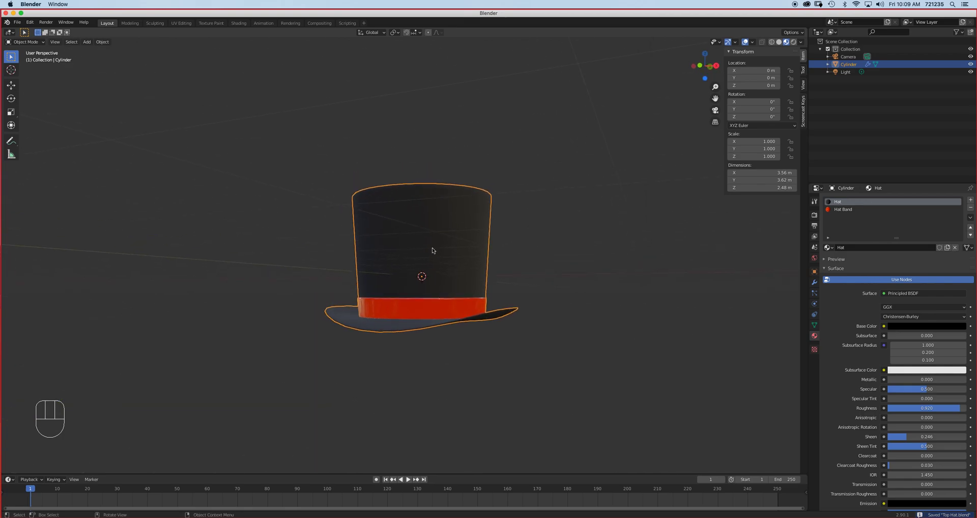